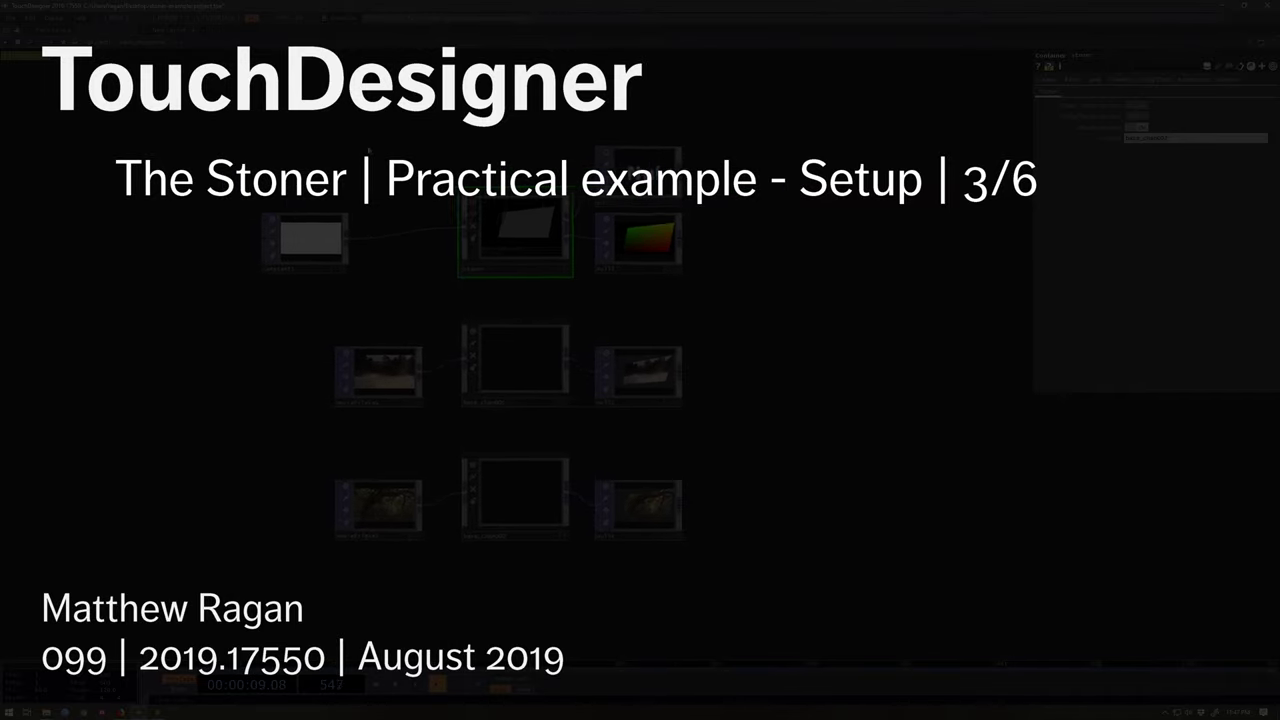
Delete the base_calibration component from the project, and delete all files except project.toe from the stoner-example folder in File Explorer.
{"action": "key", "text": "p"}
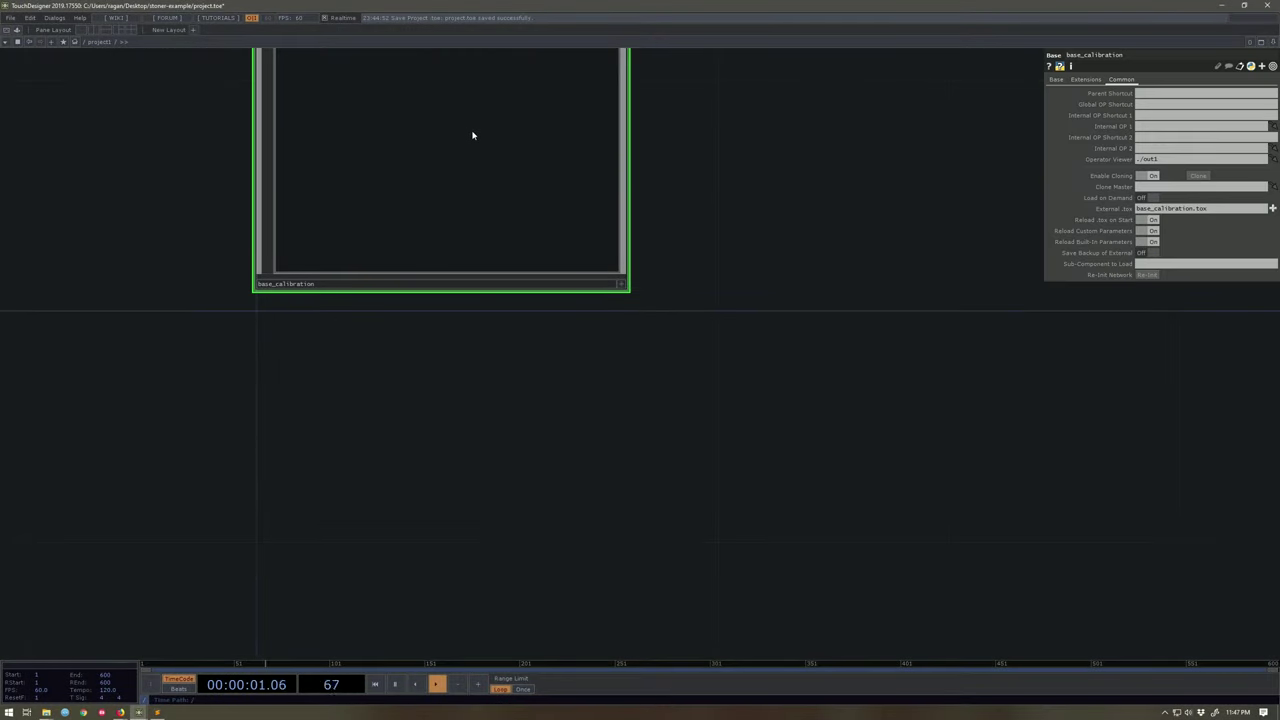
{"action": "key", "text": "Delete"}
{"action": "key", "text": "alt+Tab"}
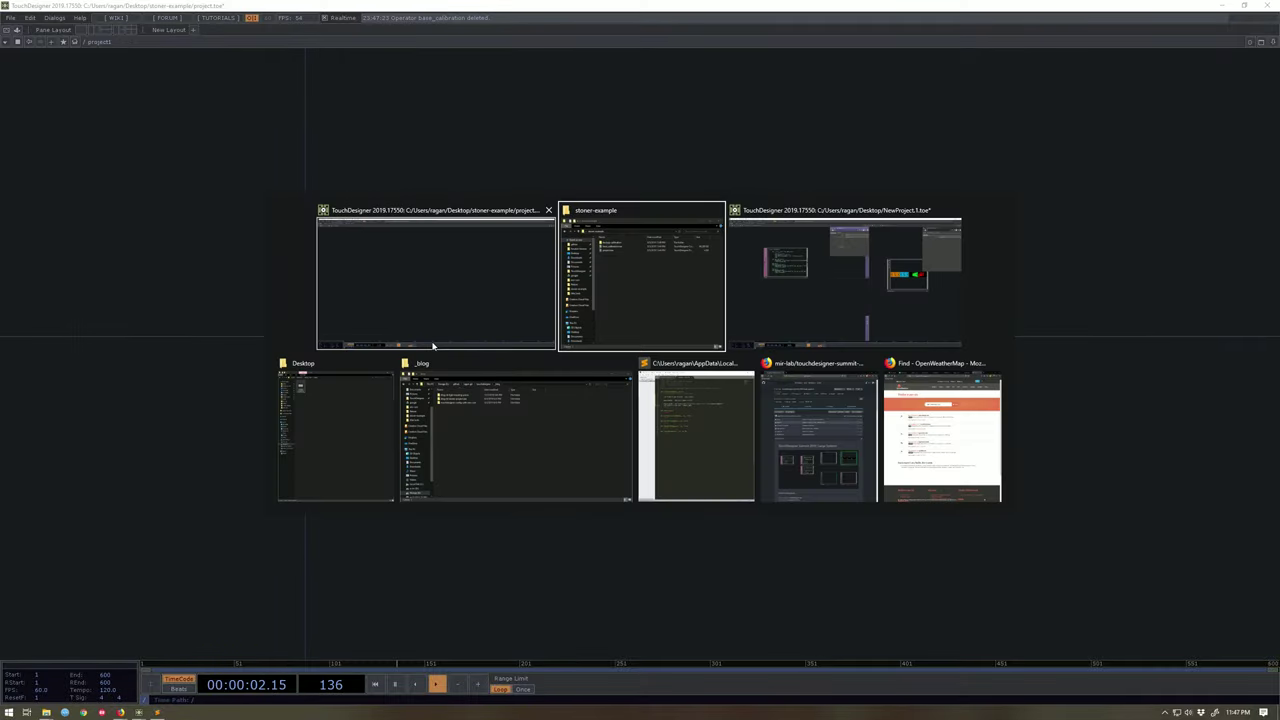
{"action": "mouse_move", "coordinate": [165, 124]}
{"action": "left_mouse_down"}
{"action": "mouse_move", "coordinate": [129, 77]}
{"action": "mouse_move", "coordinate": [158, 134]}
{"action": "left_mouse_up"}
{"action": "mouse_move", "coordinate": [145, 81]}
{"action": "left_mouse_down"}
{"action": "mouse_move", "coordinate": [140, 64]}
{"action": "mouse_move", "coordinate": [153, 67]}
{"action": "left_mouse_up"}
{"action": "key", "text": "Delete"}
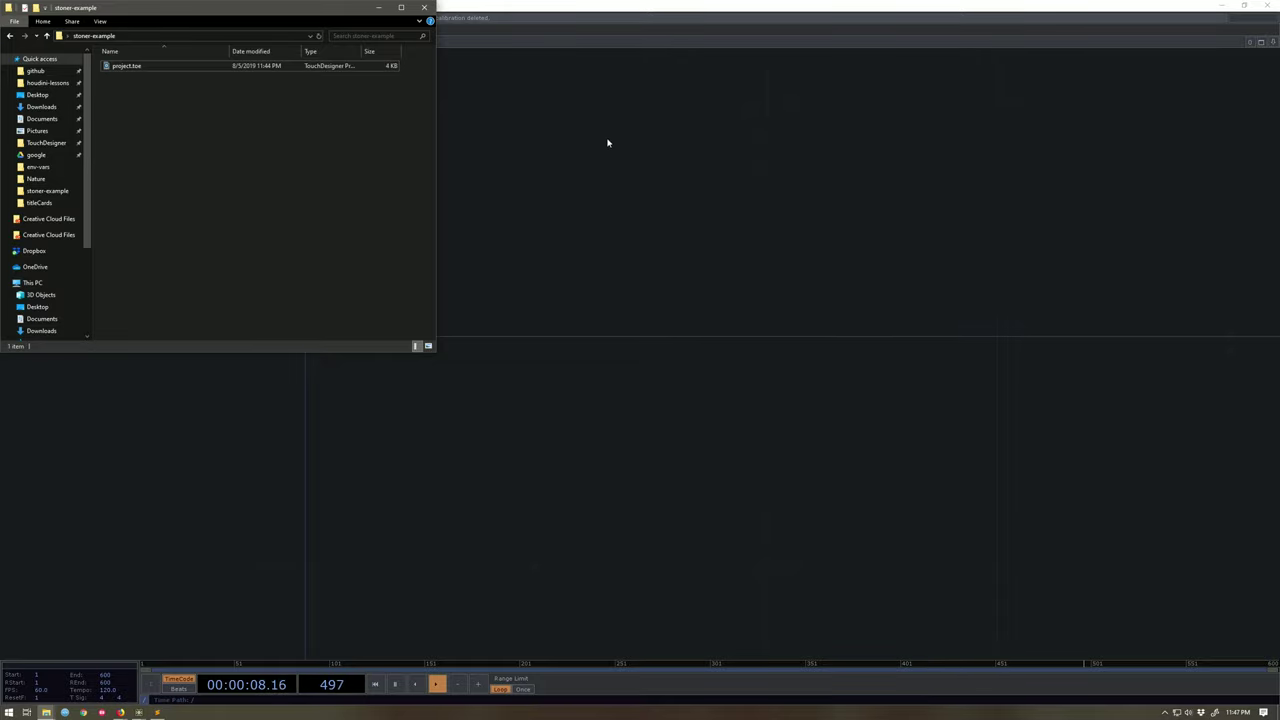
{"action": "left_click", "coordinate": [901, 93]}
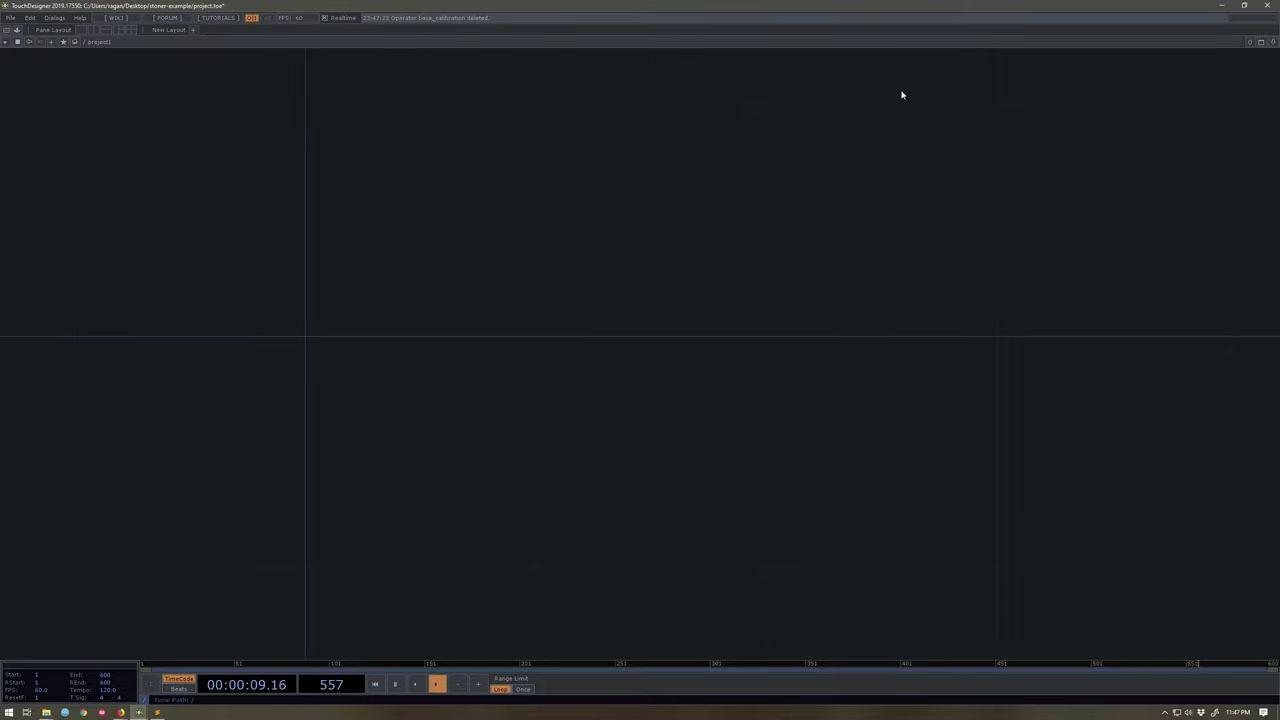
{"action": "left_click", "coordinate": [1243, 7]}
{"action": "double_click", "coordinate": [1053, 148]}
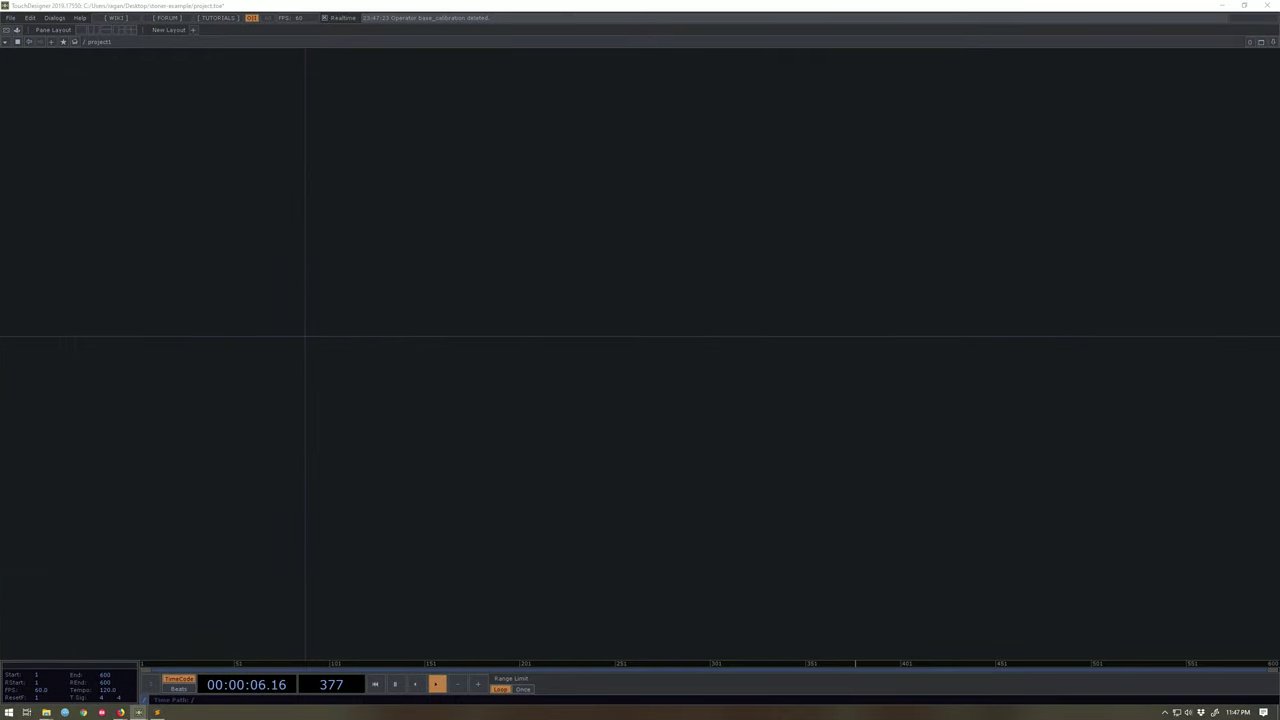
Add a Base COMP to the empty project1 network and rename it base_assets.
{"action": "left_click", "coordinate": [554, 301]}
{"action": "scroll", "coordinate": [554, 301], "scroll_direction": "down", "scroll_amount": 5}
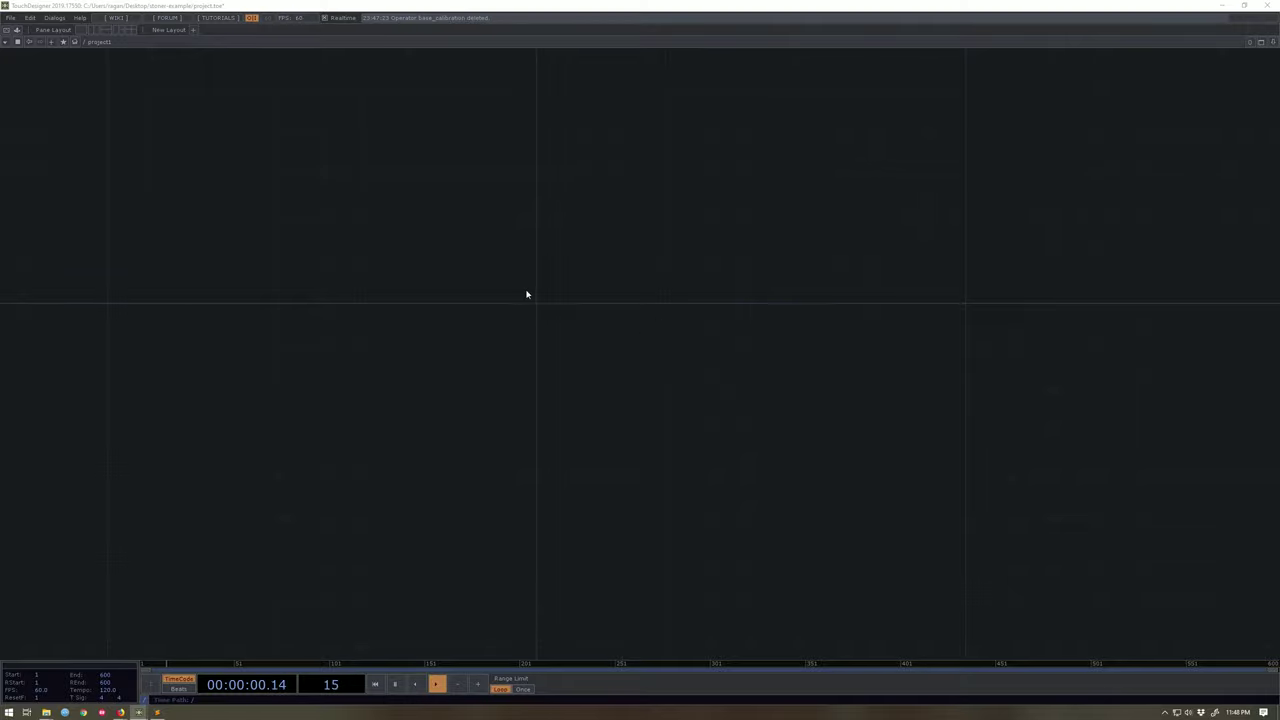
{"action": "key", "text": "Tab"}
{"action": "type", "text": "base"}
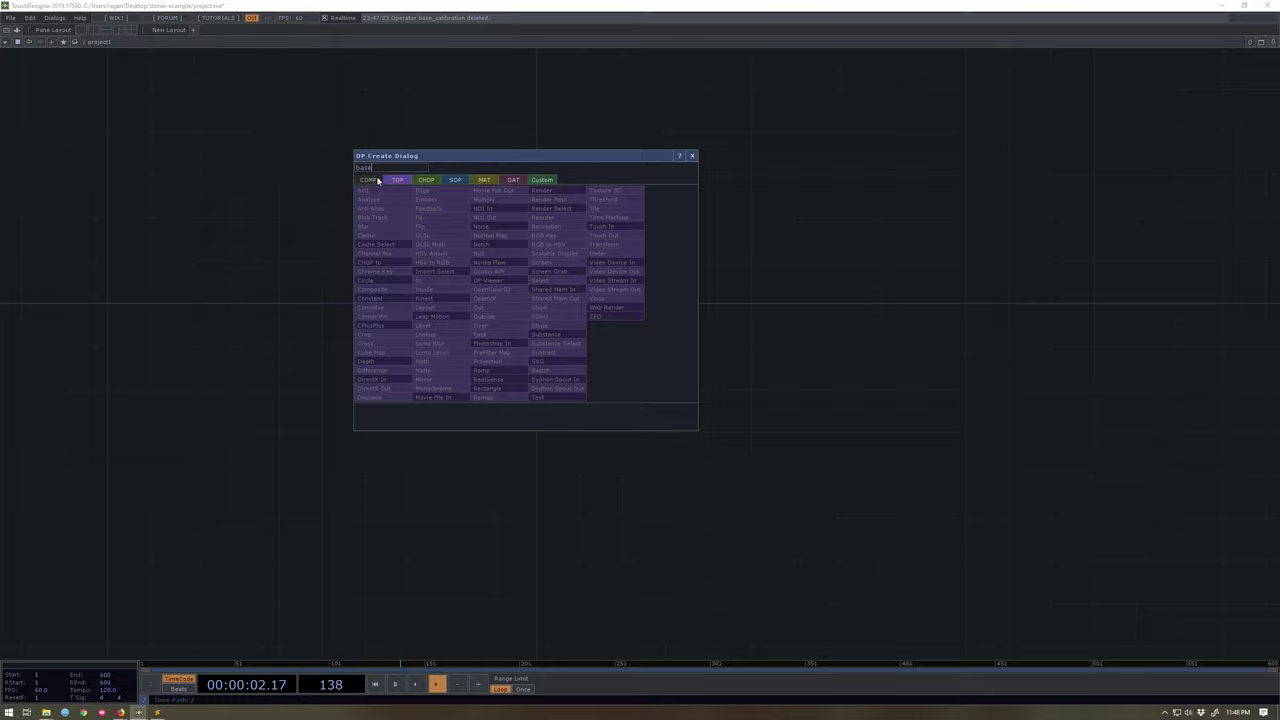
{"action": "key", "text": "Return"}
{"action": "left_click", "coordinate": [494, 281]}
{"action": "left_click_drag", "start_coordinate": [494, 281], "coordinate": [416, 324]}
{"action": "left_click", "coordinate": [417, 321]}
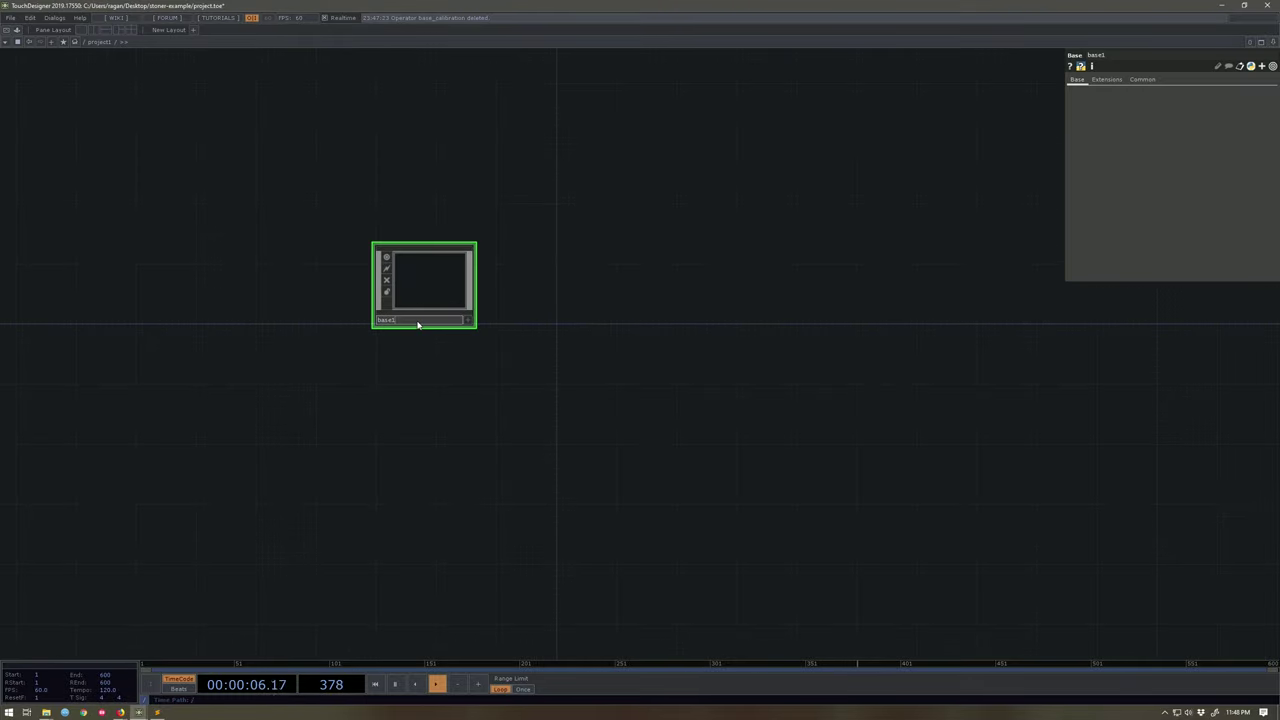
{"action": "type", "text": "base_assets"}
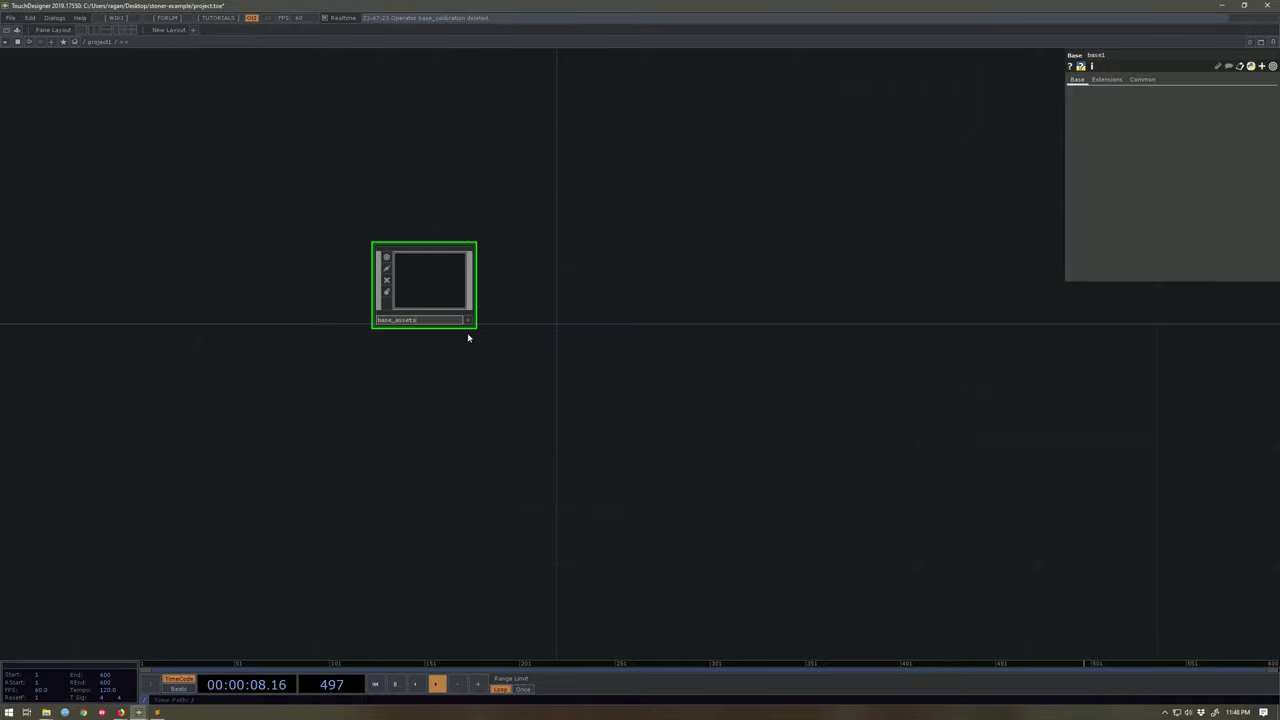
{"action": "key", "text": "Return"}
Place a second Base COMP beside base_assets and rename it base_calibration.
{"action": "key", "text": "Tab"}
{"action": "type", "text": "base"}
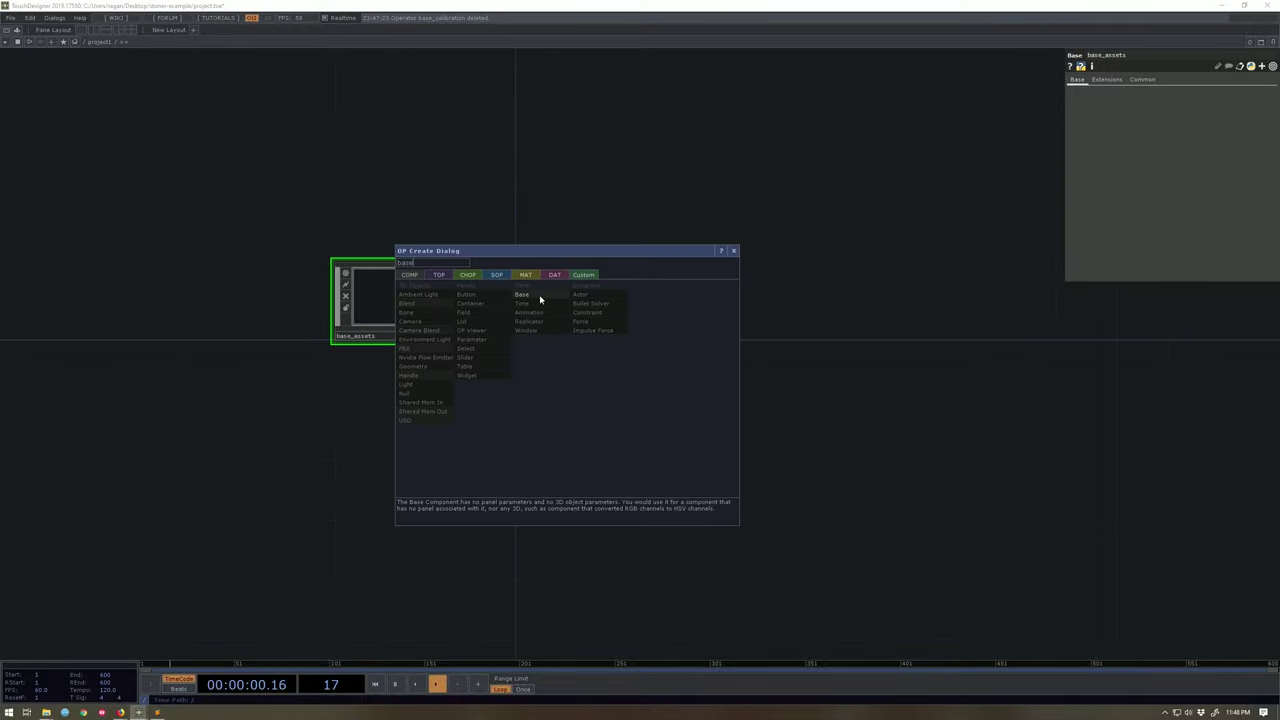
{"action": "left_click", "coordinate": [539, 296]}
{"action": "left_click", "coordinate": [626, 291]}
{"action": "scroll", "coordinate": [630, 292], "scroll_direction": "up", "scroll_amount": 3}
{"action": "left_click_drag", "start_coordinate": [630, 292], "coordinate": [498, 359]}
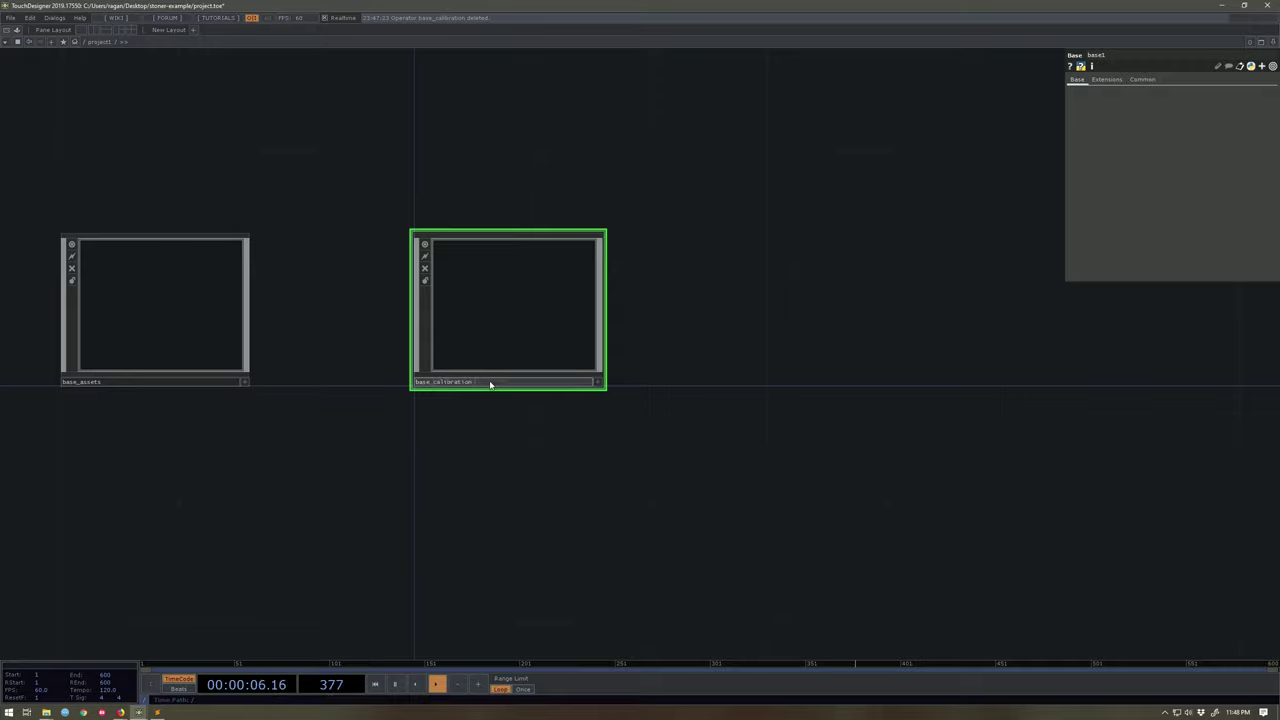
{"action": "key", "text": "Return"}
Add a Container COMP beside base_calibration and rename it container_output.
{"action": "scroll", "coordinate": [600, 406], "scroll_direction": "down", "scroll_amount": 3}
{"action": "key", "text": "Tab"}
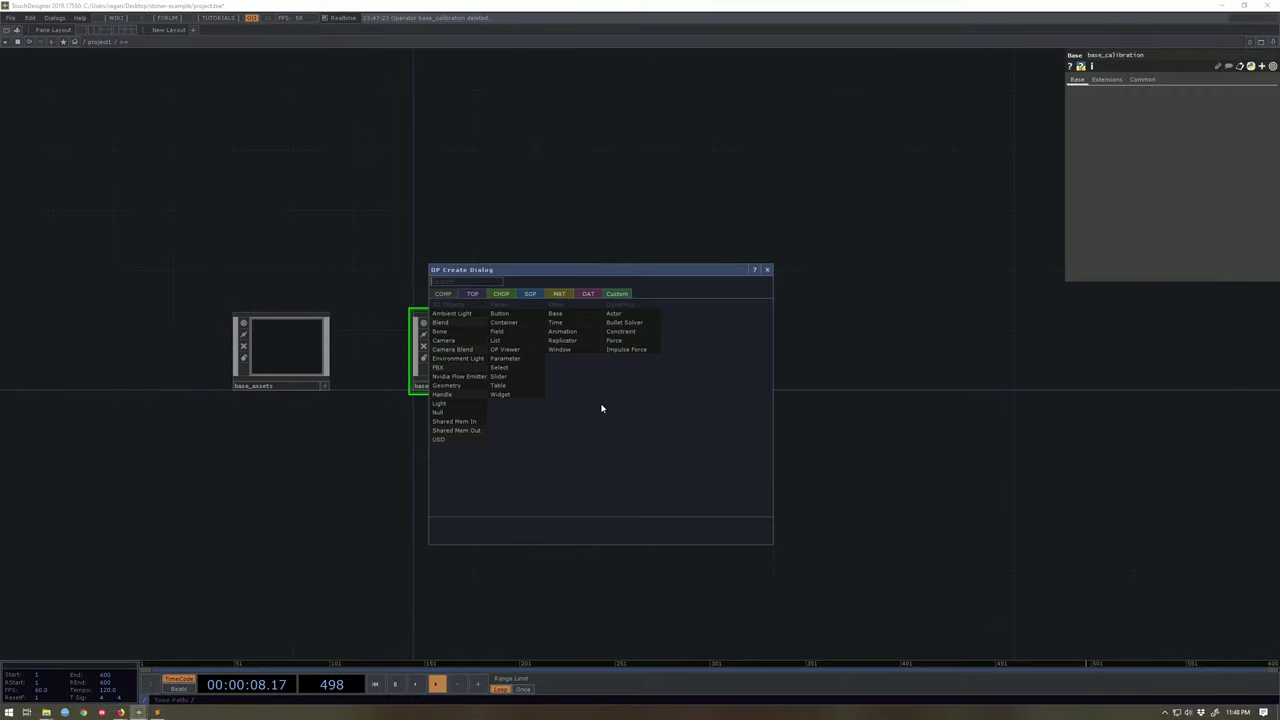
{"action": "left_click", "coordinate": [509, 322]}
{"action": "left_click", "coordinate": [656, 354]}
{"action": "scroll", "coordinate": [656, 354], "scroll_direction": "up", "scroll_amount": 1}
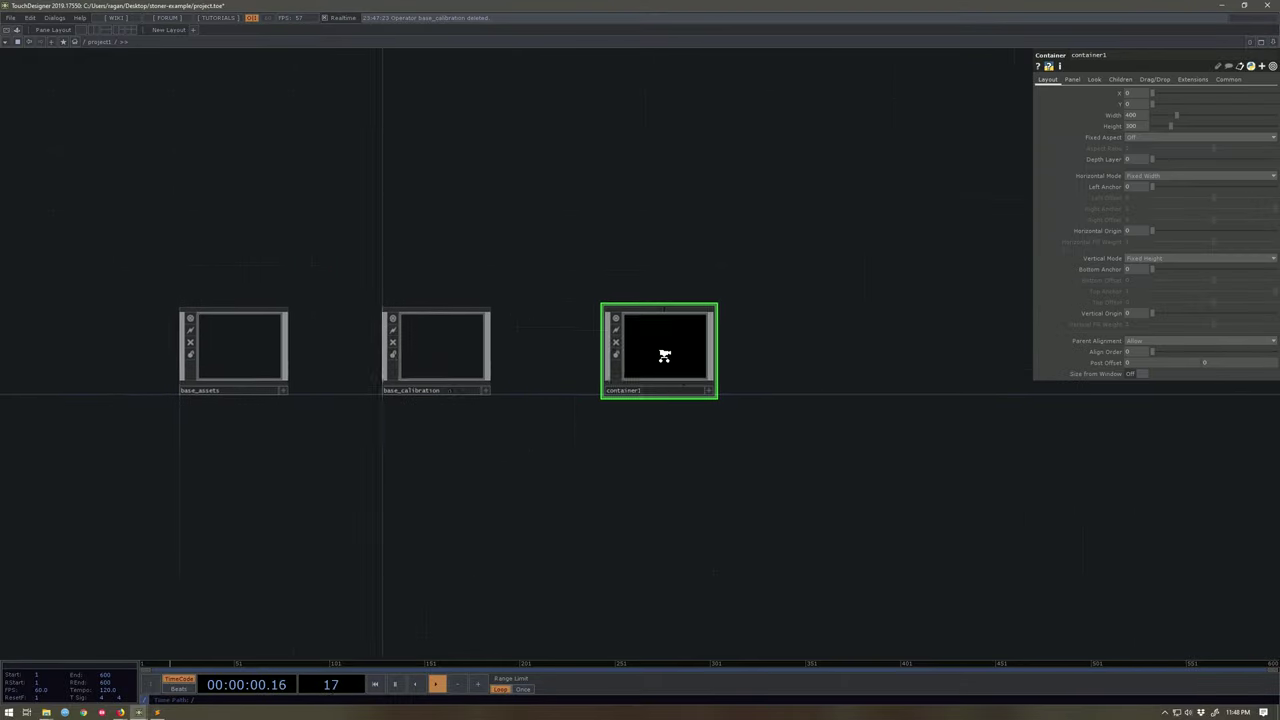
{"action": "scroll", "coordinate": [664, 356], "scroll_direction": "up", "scroll_amount": 3}
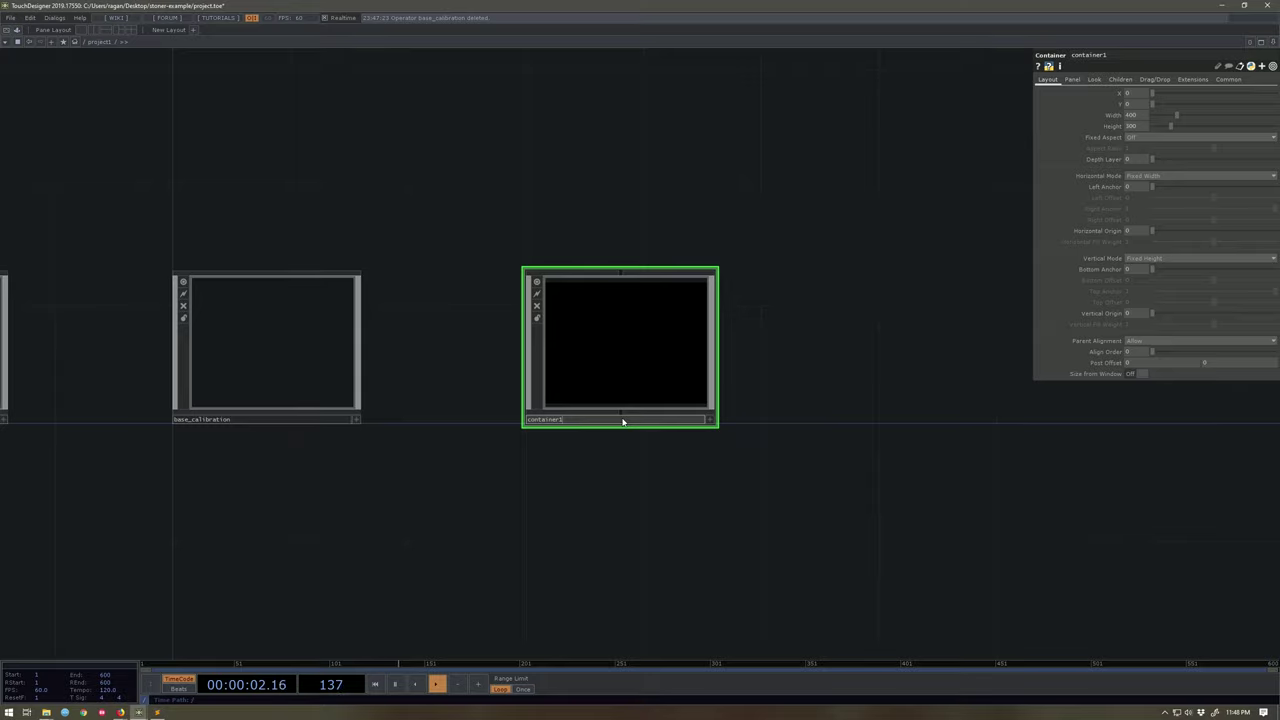
{"action": "type", "text": "tput"}
{"action": "key", "text": "Return"}
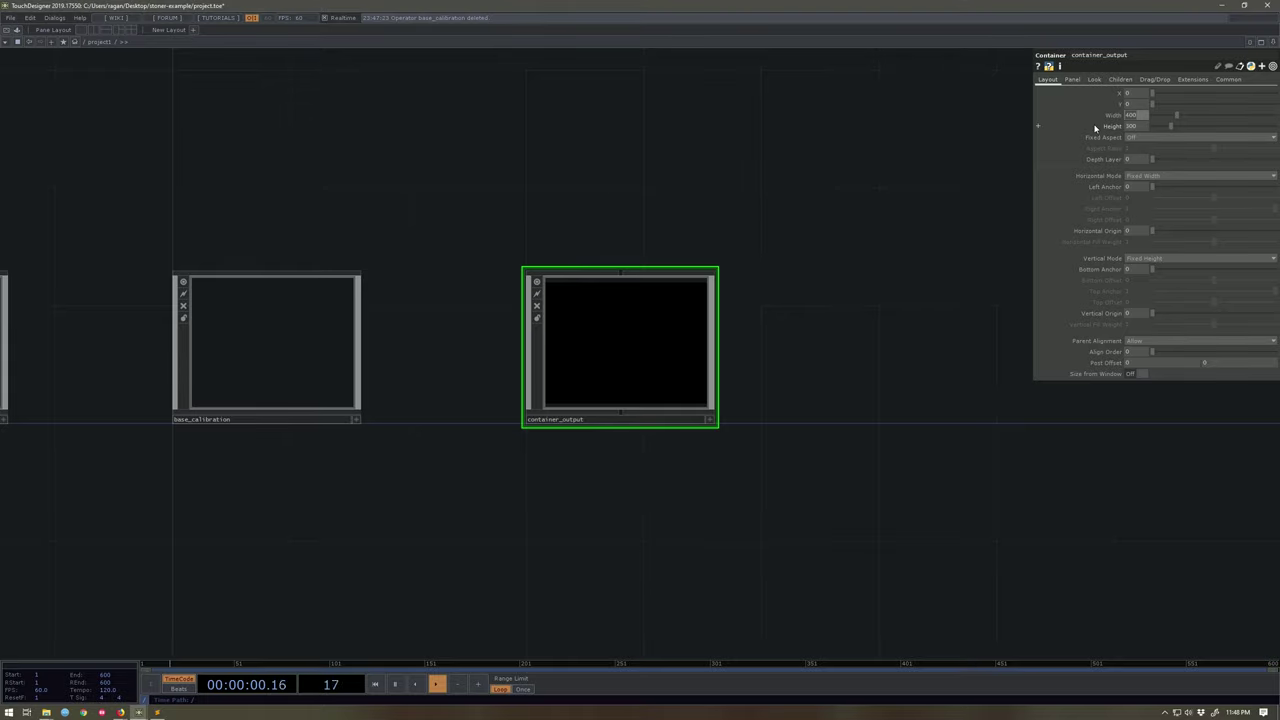
Set container_output's width to 5120 and its height to 720.
{"action": "type", "text": "5120"}
{"action": "key", "text": "Tab"}
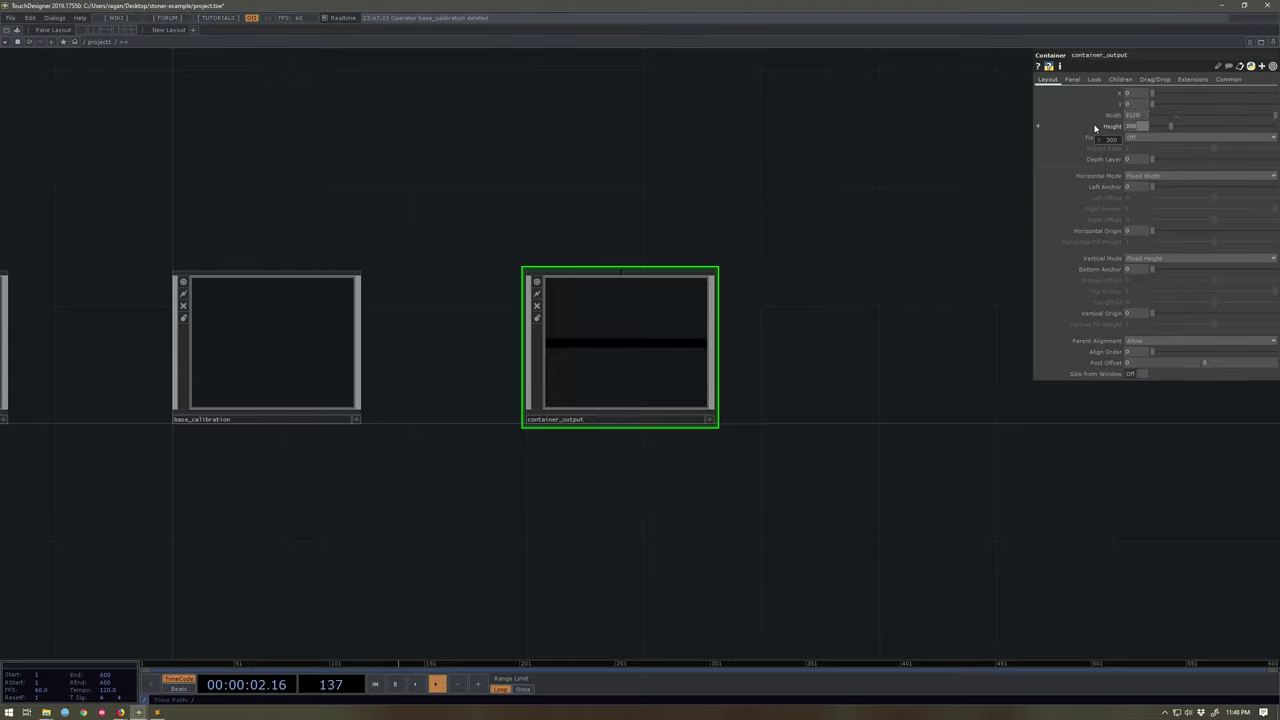
{"action": "type", "text": "720"}
{"action": "key", "text": "Return"}
Go inside container_output and place a new Container COMP in its network.
{"action": "scroll", "coordinate": [655, 393], "scroll_direction": "up", "scroll_amount": 5}
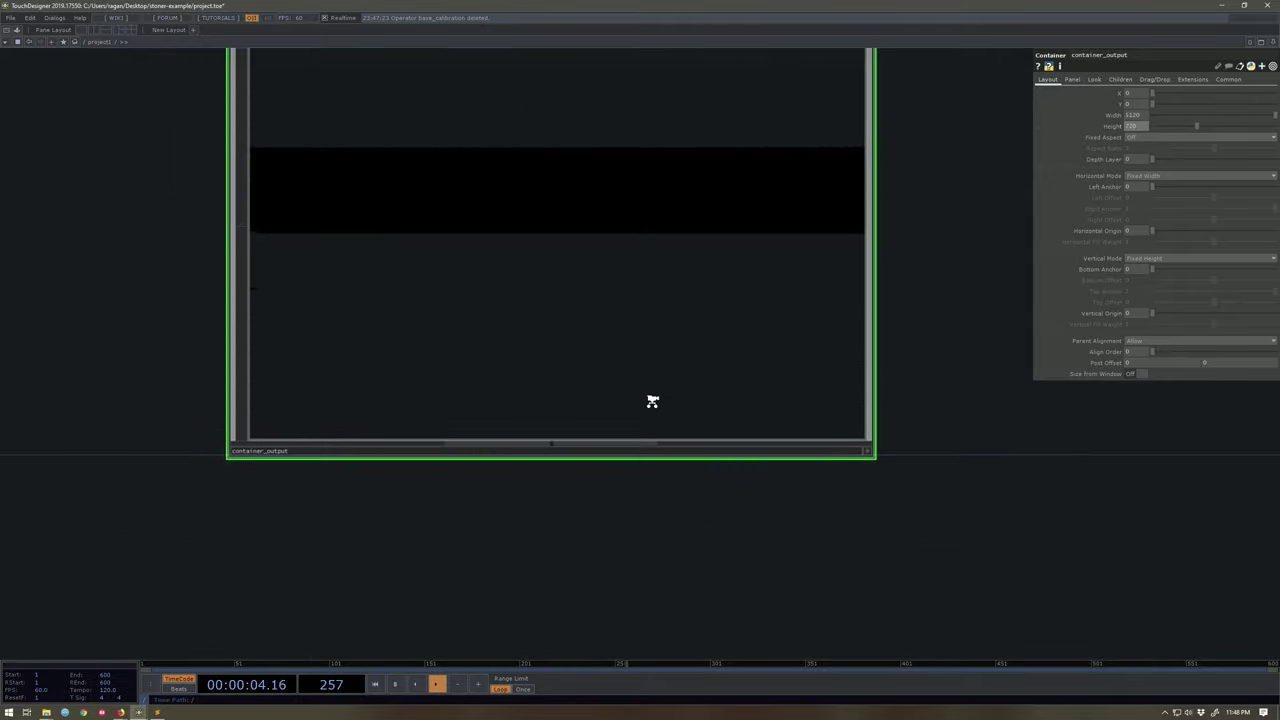
{"action": "key", "text": "Tab"}
{"action": "type", "text": "con"}
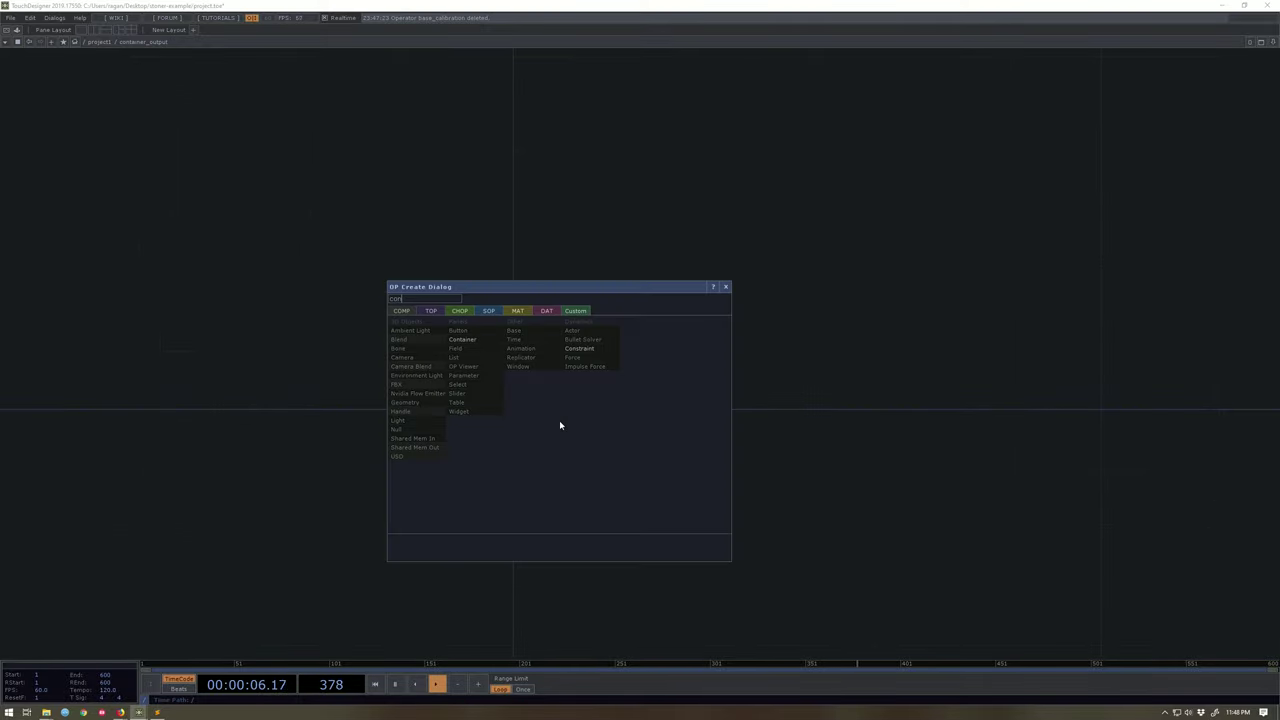
{"action": "left_click", "coordinate": [471, 343]}
{"action": "left_click", "coordinate": [558, 349]}
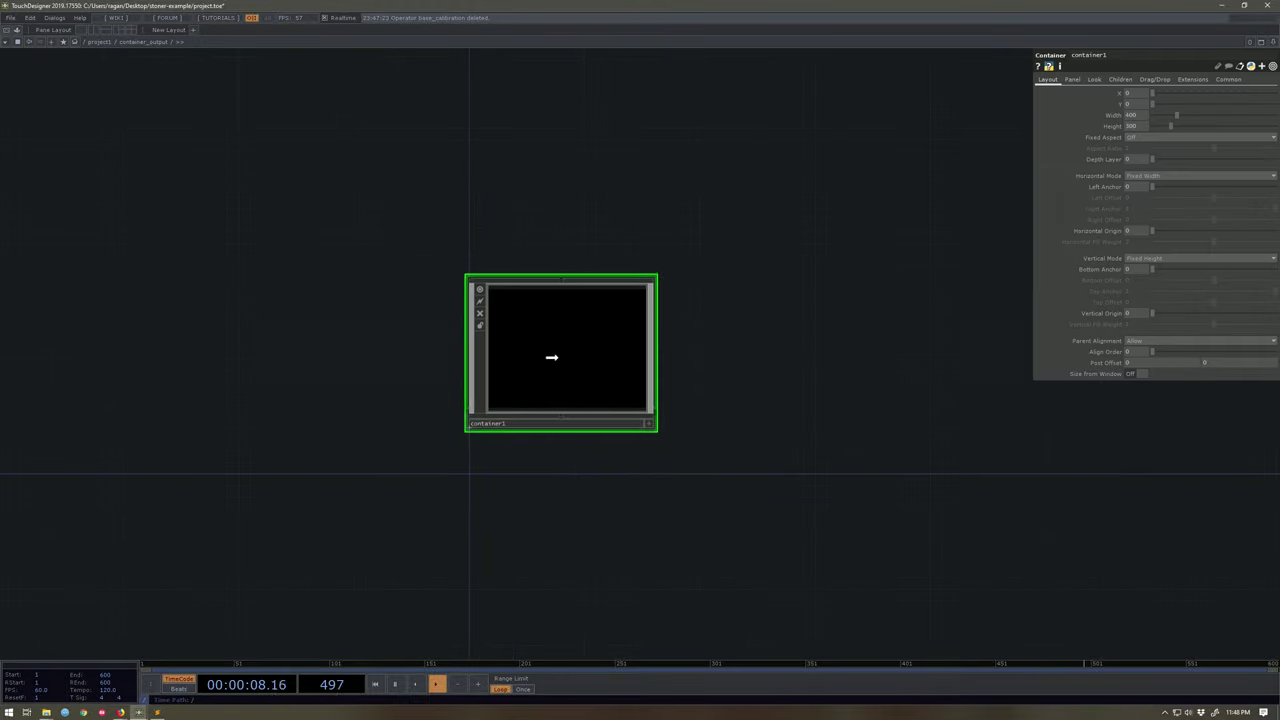
Set the new inner container's width to 1208 and its height to 720.
{"action": "left_click", "coordinate": [1139, 114]}
{"action": "type", "text": "1208"}
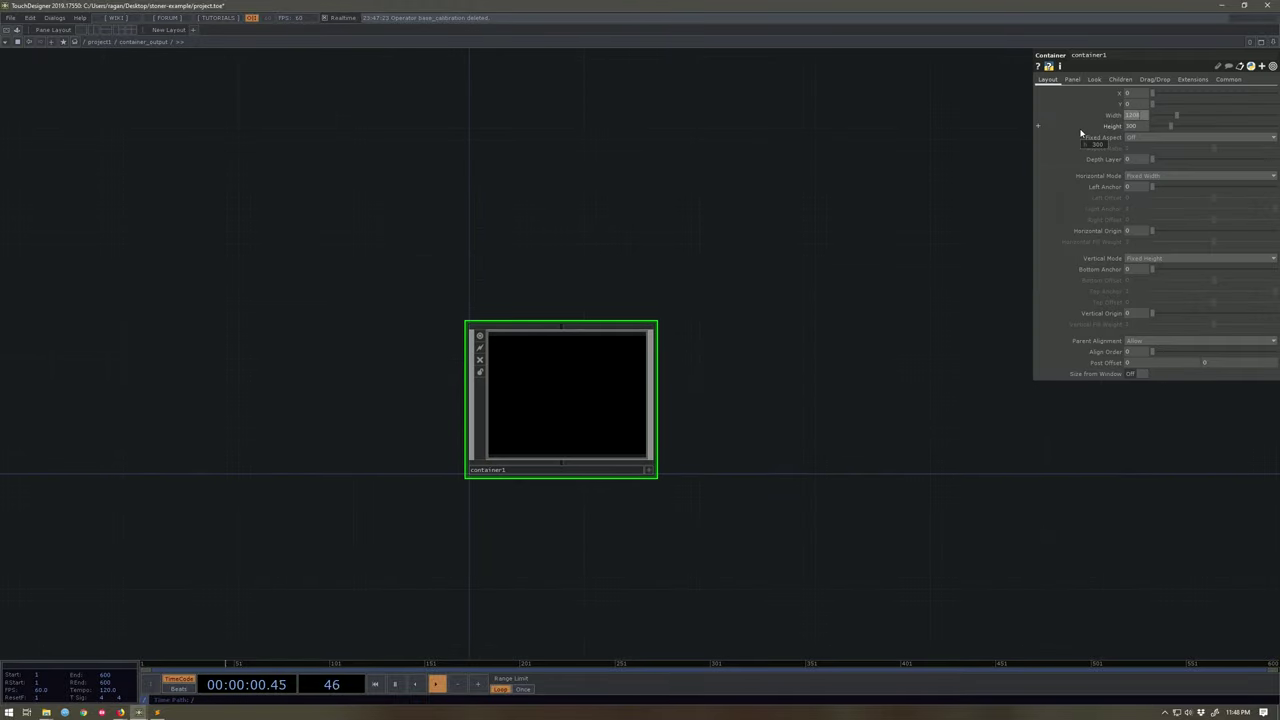
{"action": "key", "text": "Tab"}
{"action": "type", "text": "720"}
{"action": "key", "text": "Return"}
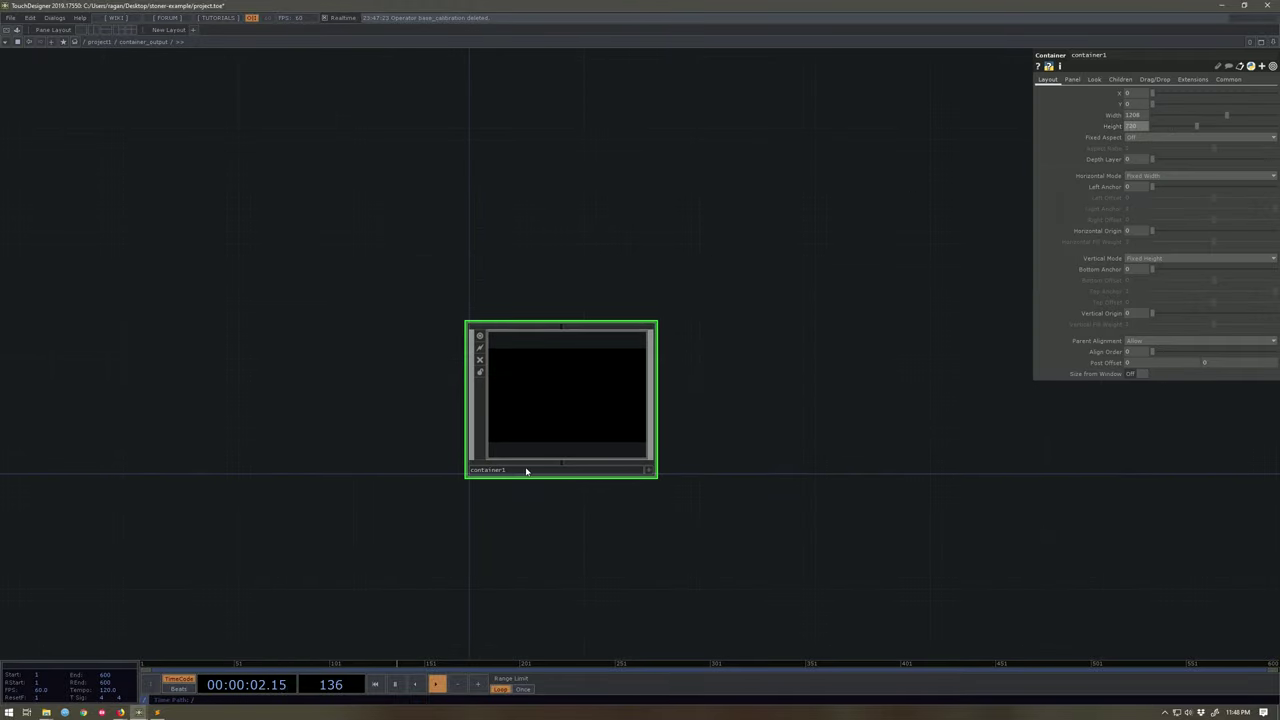
Rename the inner container as container_chan001.
{"action": "type", "text": "chan"}
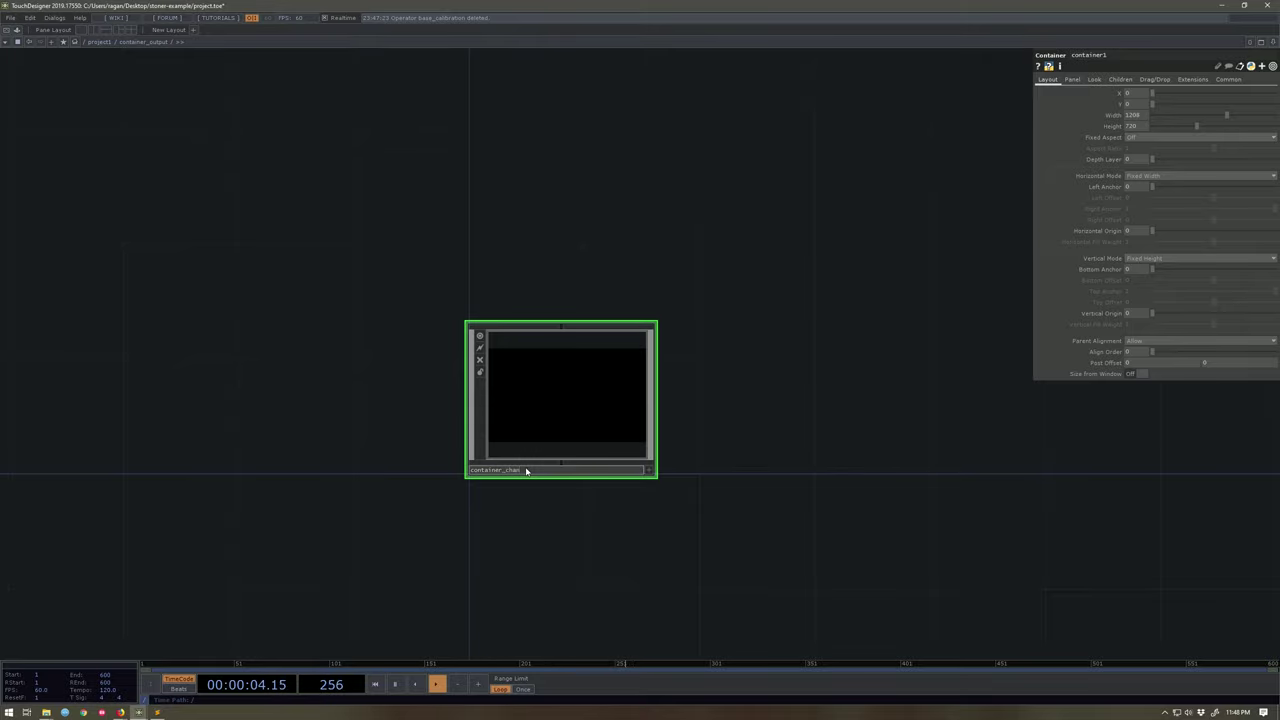
{"action": "type", "text": "001"}
{"action": "key", "text": "Return"}
{"action": "left_click_drag", "start_coordinate": [556, 473], "coordinate": [503, 390]}
{"action": "scroll", "coordinate": [503, 388], "scroll_direction": "down", "scroll_amount": 3}
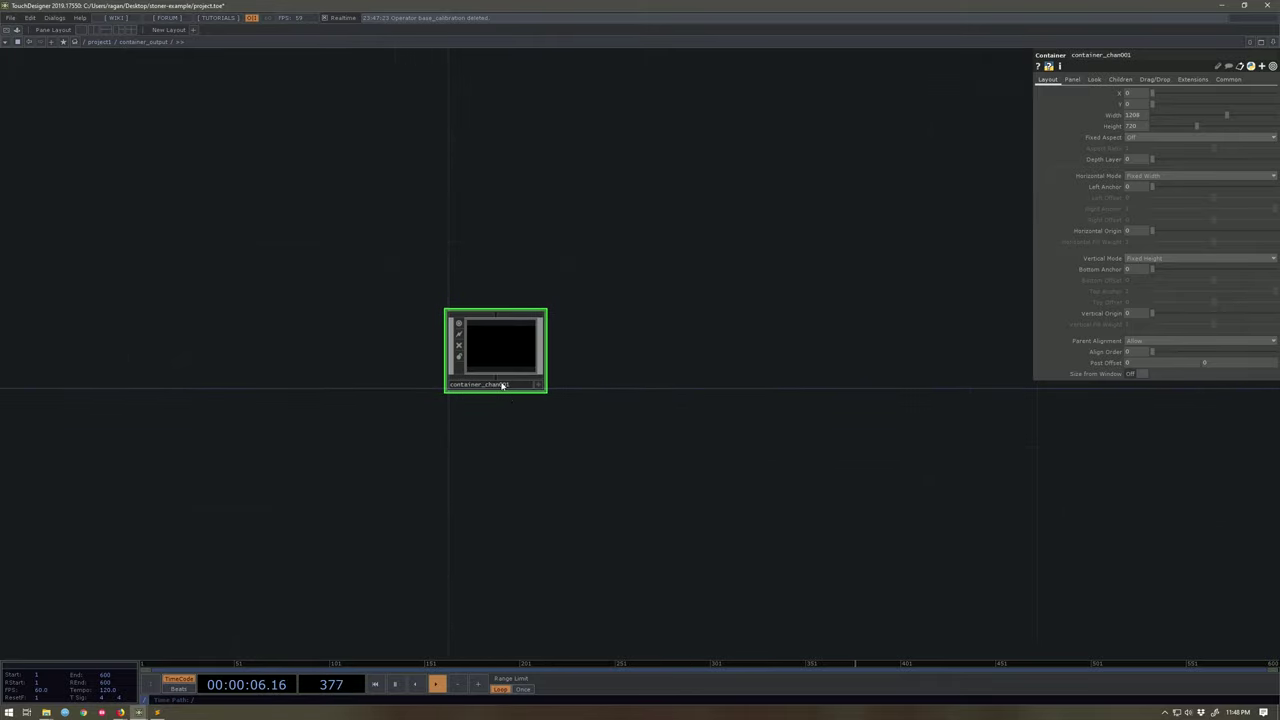
Duplicate container_chan001 and place the copy directly beside it in the same row.
{"action": "scroll", "coordinate": [503, 394], "scroll_direction": "up", "scroll_amount": 3}
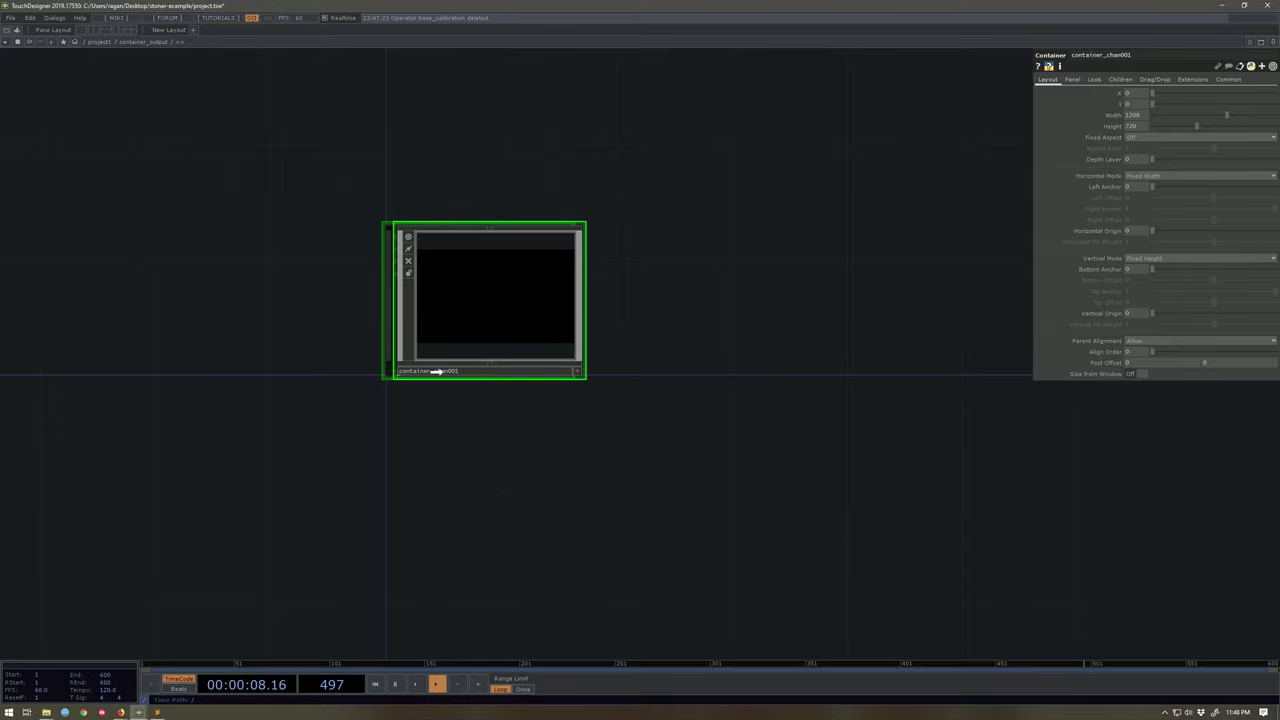
{"action": "key", "text": "ctrl+c"}
{"action": "scroll", "coordinate": [457, 371], "scroll_direction": "down", "scroll_amount": 3}
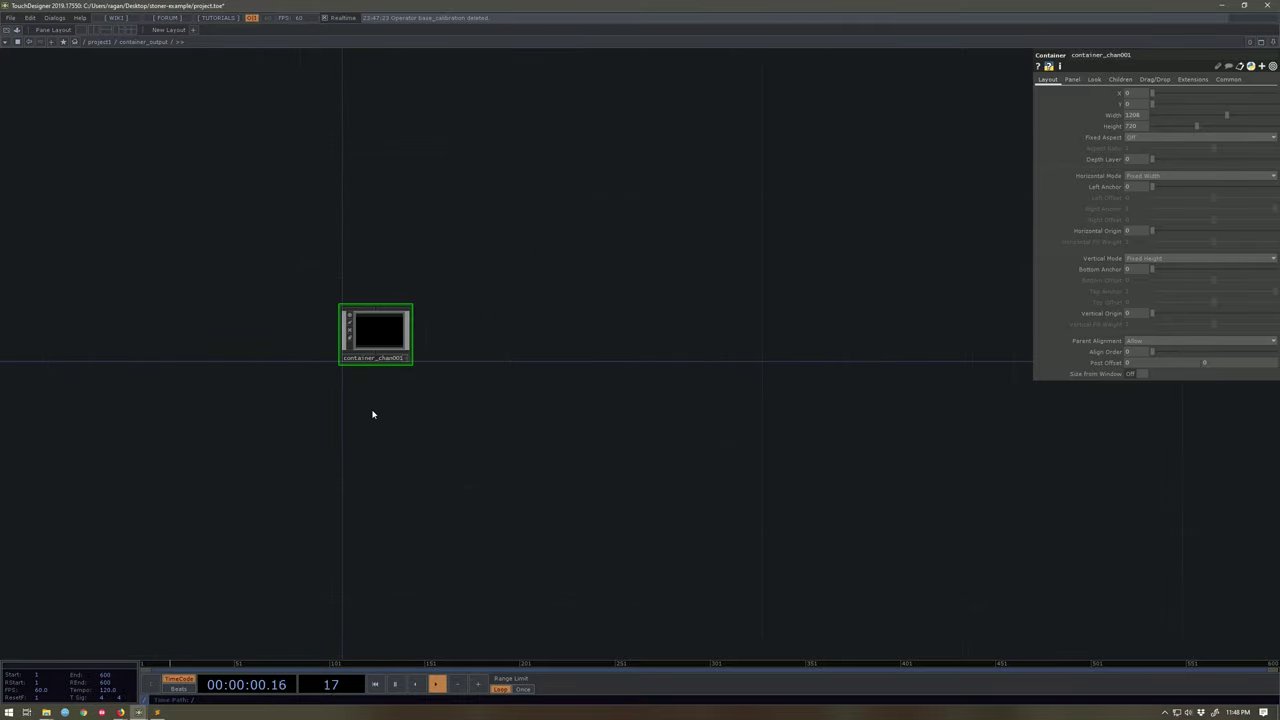
{"action": "key", "text": "ctrl+v"}
{"action": "scroll", "coordinate": [392, 414], "scroll_direction": "up", "scroll_amount": 3}
{"action": "left_click_drag", "start_coordinate": [448, 410], "coordinate": [537, 301]}
Duplicate container_chan001 and container_chan002 together and line the two copies up as the third and fourth containers in the row.
{"action": "left_click", "coordinate": [380, 280], "text": "ctrl"}
{"action": "key", "text": "ctrl+c"}
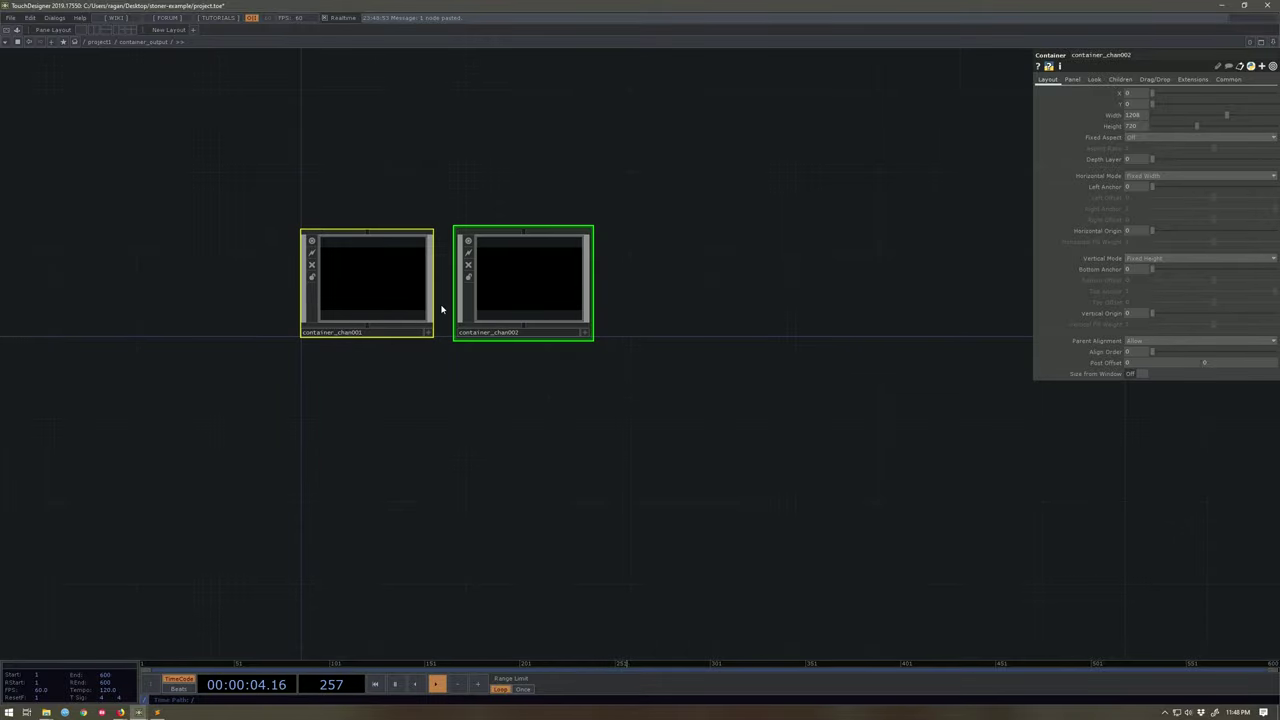
{"action": "key", "text": "ctrl+v"}
{"action": "left_click_drag", "start_coordinate": [394, 405], "coordinate": [706, 288]}
{"action": "left_click", "coordinate": [731, 314]}
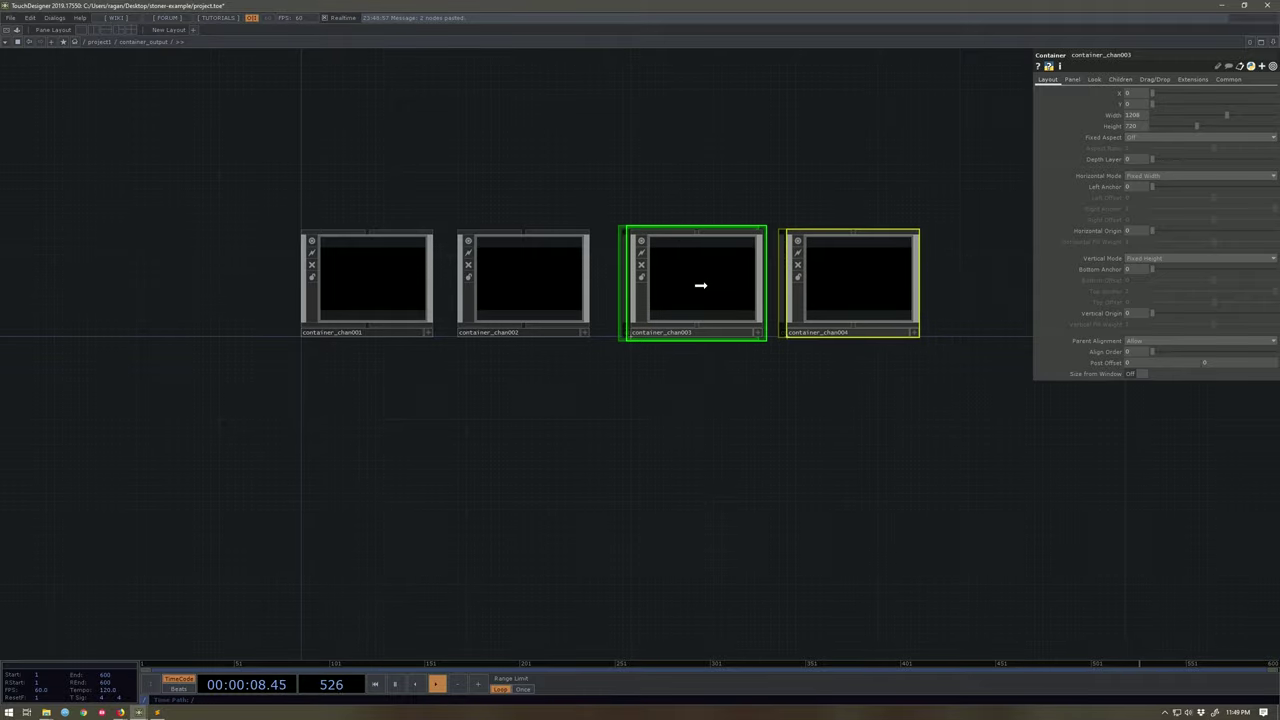
{"action": "left_click", "coordinate": [528, 318]}
Return to the project1 network and set container_output's child alignment to Left to Right.
{"action": "scroll", "coordinate": [545, 345], "scroll_direction": "down", "scroll_amount": 6}
{"action": "key", "text": "p"}
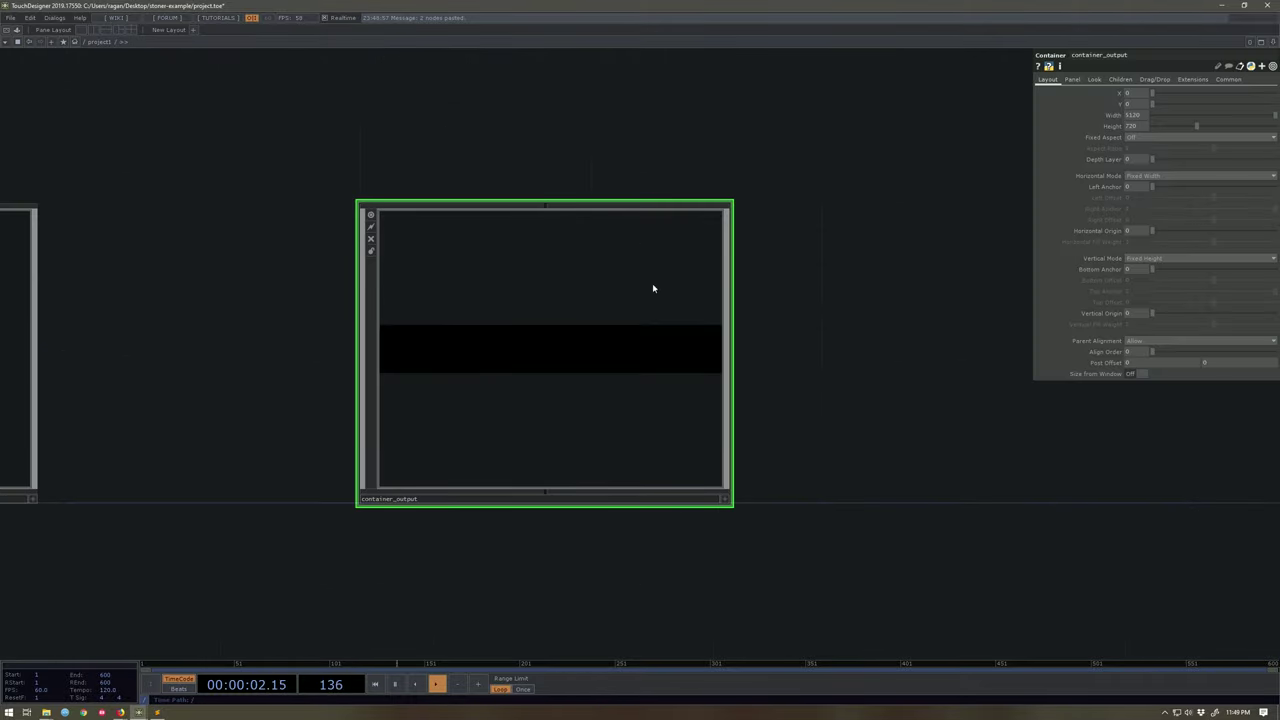
{"action": "left_click", "coordinate": [1095, 80]}
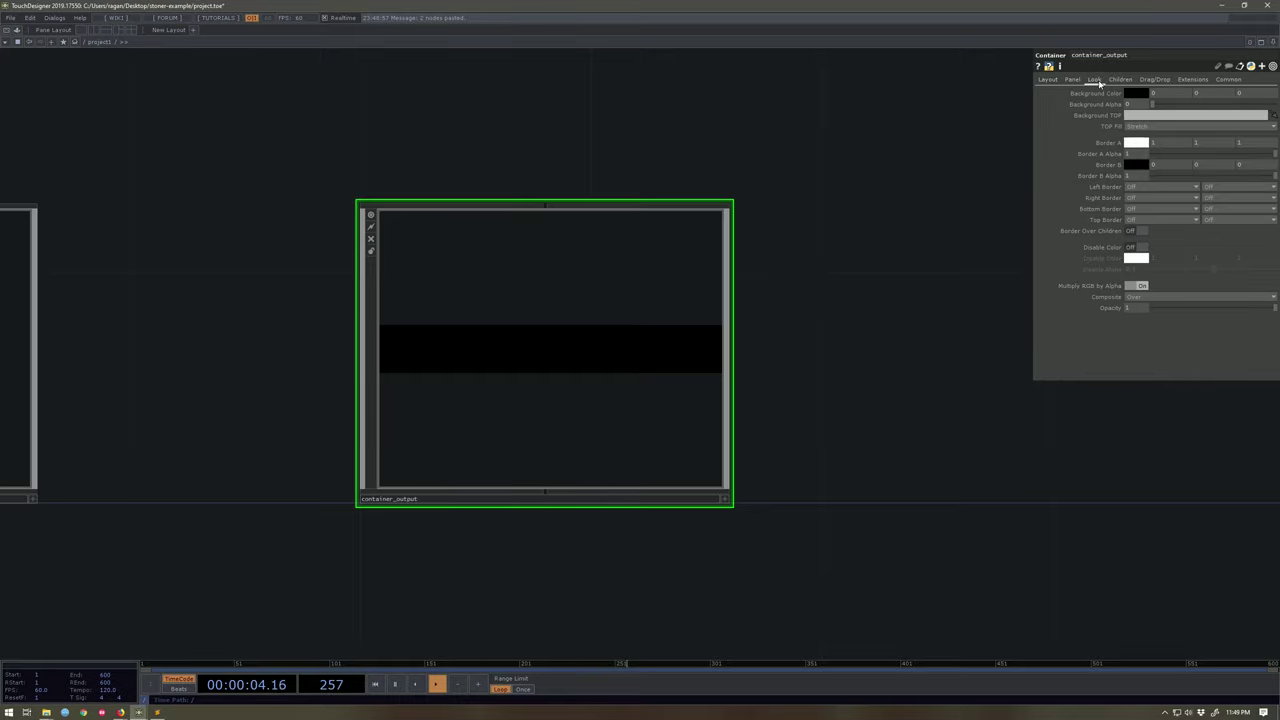
{"action": "left_click", "coordinate": [1120, 80]}
{"action": "left_click", "coordinate": [1134, 92]}
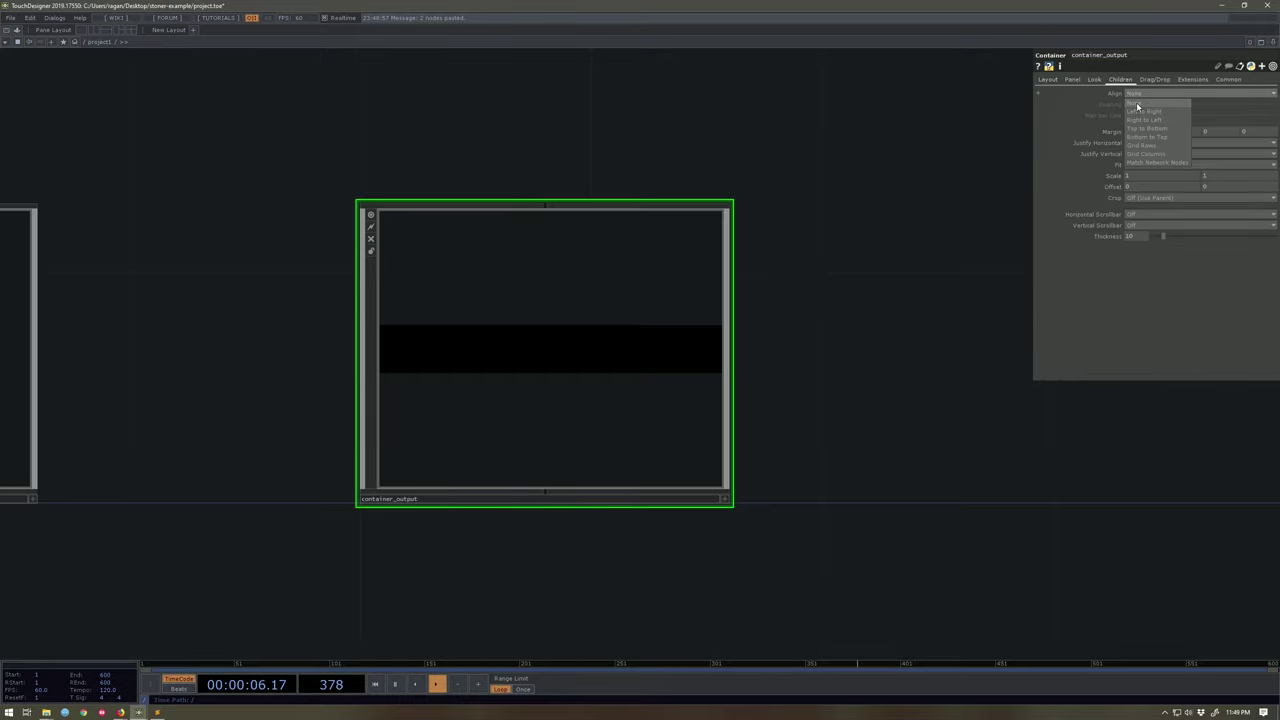
{"action": "left_click", "coordinate": [1142, 111]}
Split the workspace into upper and lower panes and show container_output's panel in the lower one.
{"action": "scroll", "coordinate": [921, 176], "scroll_direction": "down", "scroll_amount": 5}
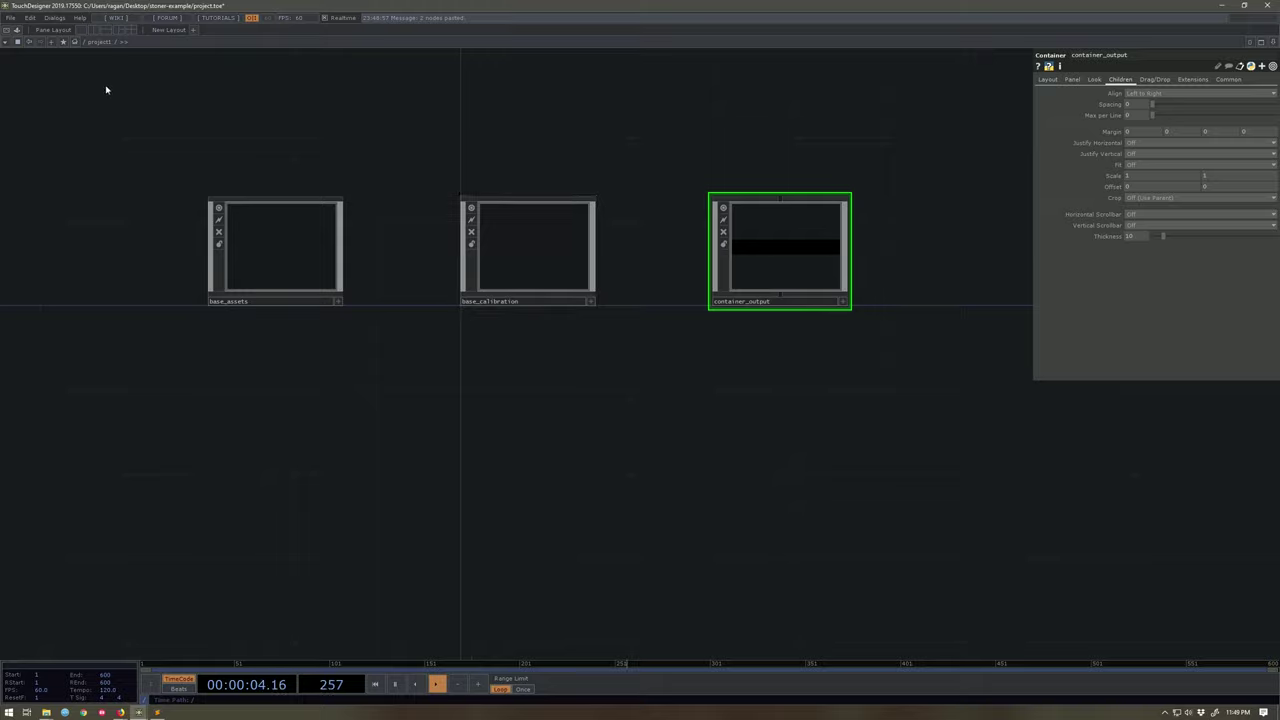
{"action": "left_click", "coordinate": [104, 31]}
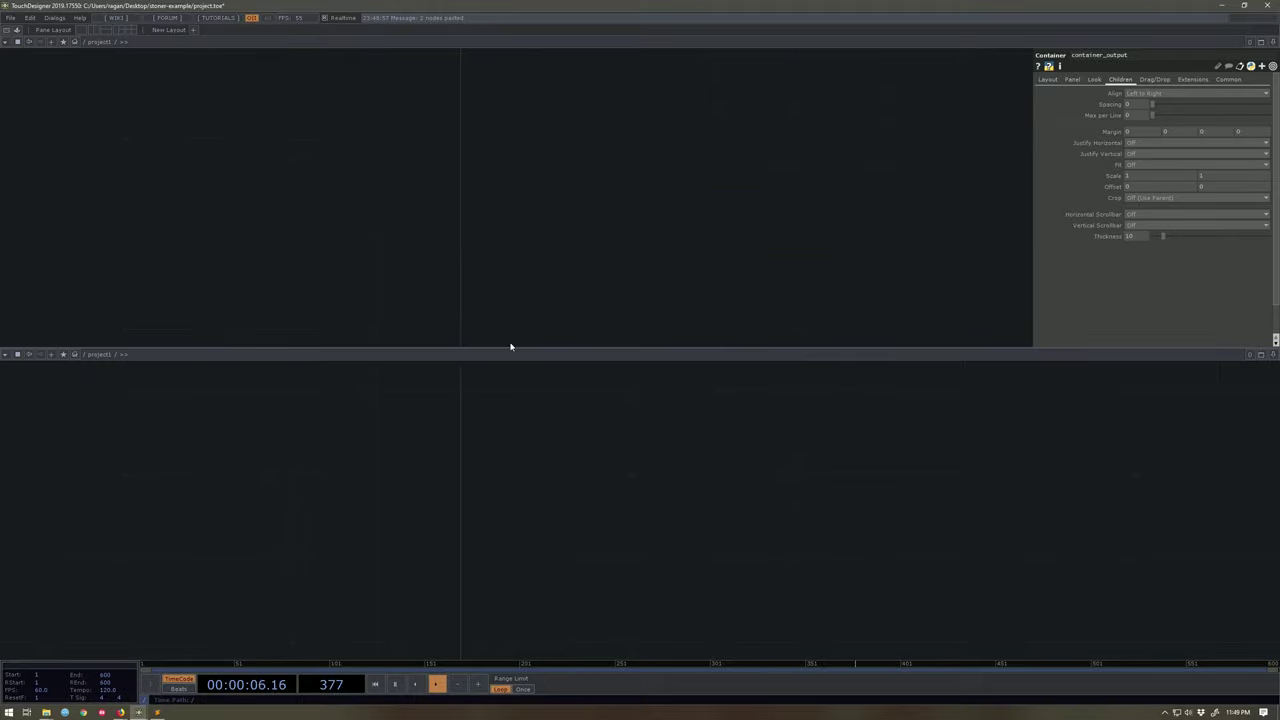
{"action": "key", "text": "h"}
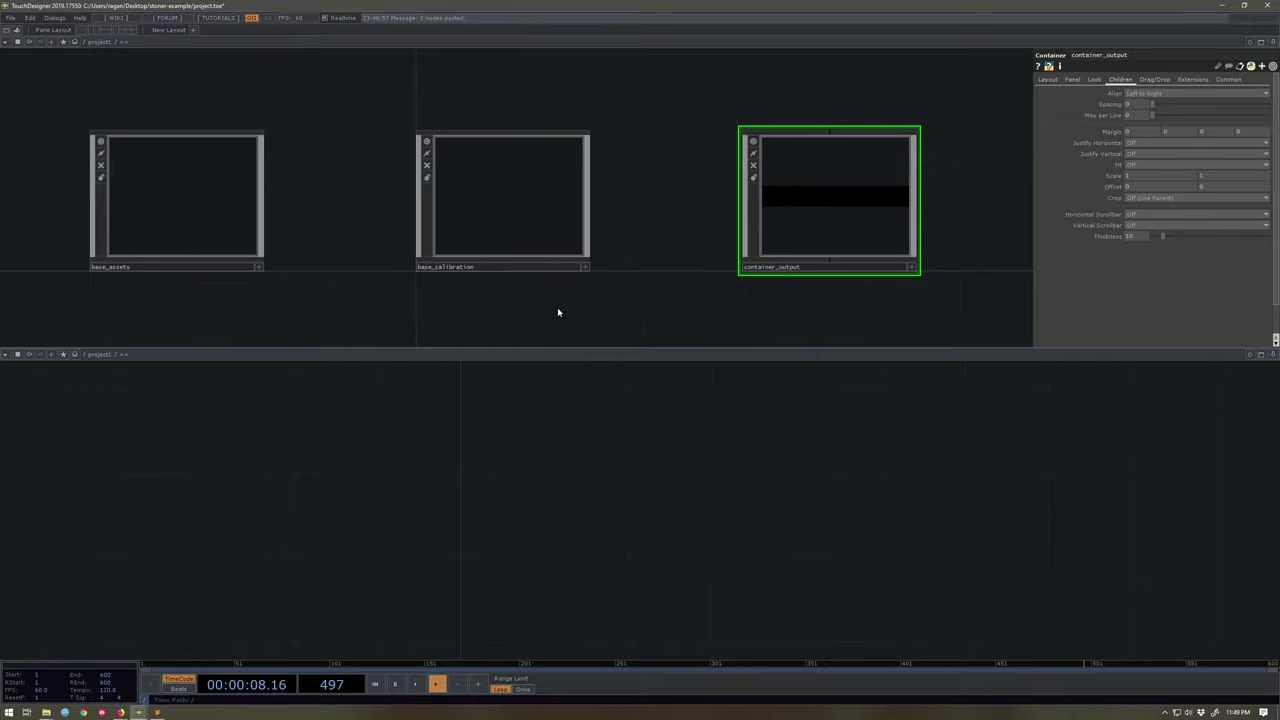
{"action": "left_click", "coordinate": [5, 355]}
{"action": "left_click", "coordinate": [30, 384]}
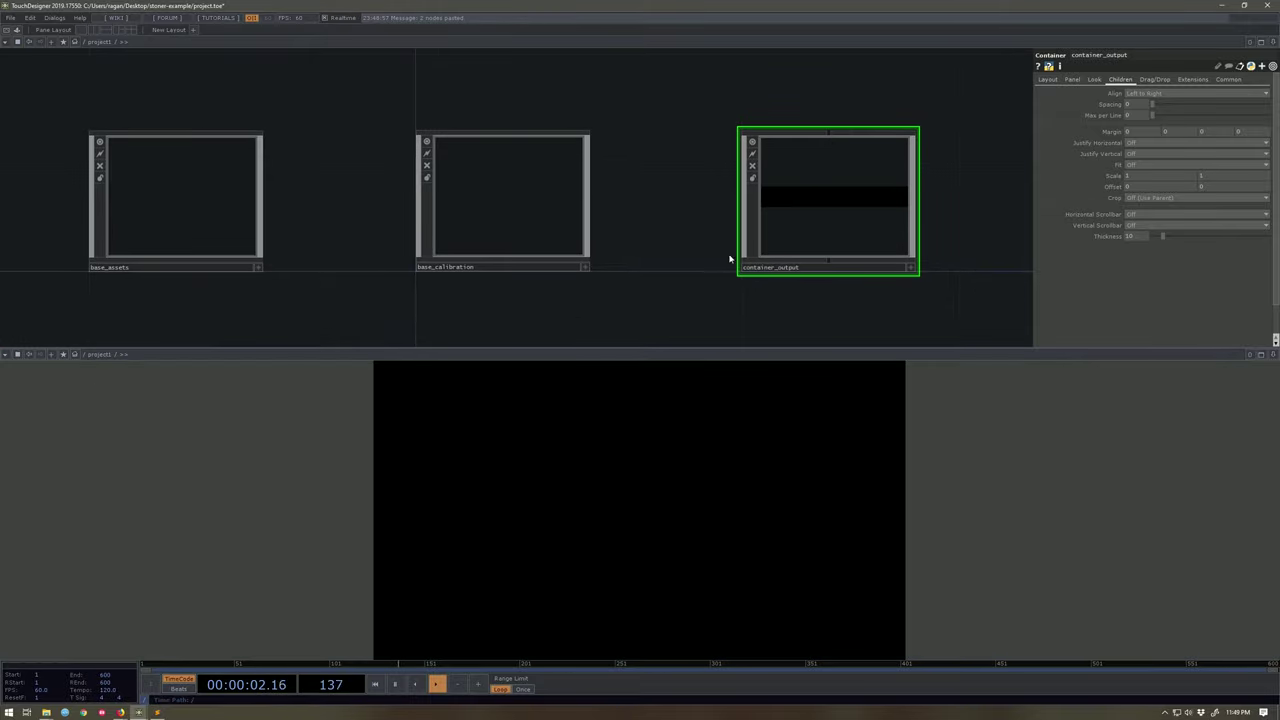
{"action": "left_click_drag", "start_coordinate": [745, 255], "coordinate": [689, 466]}
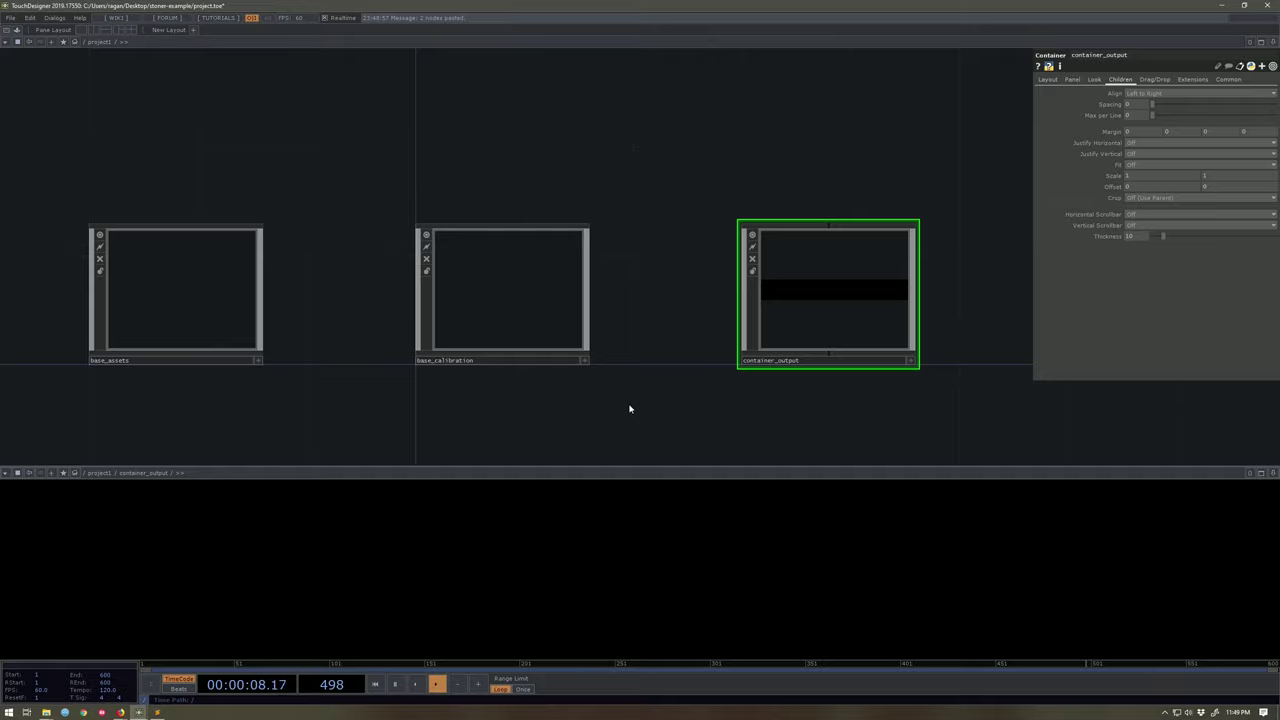
Enter the base_assets component and add a Movie File In TOP to its network.
{"action": "left_click_drag", "start_coordinate": [608, 399], "coordinate": [705, 371]}
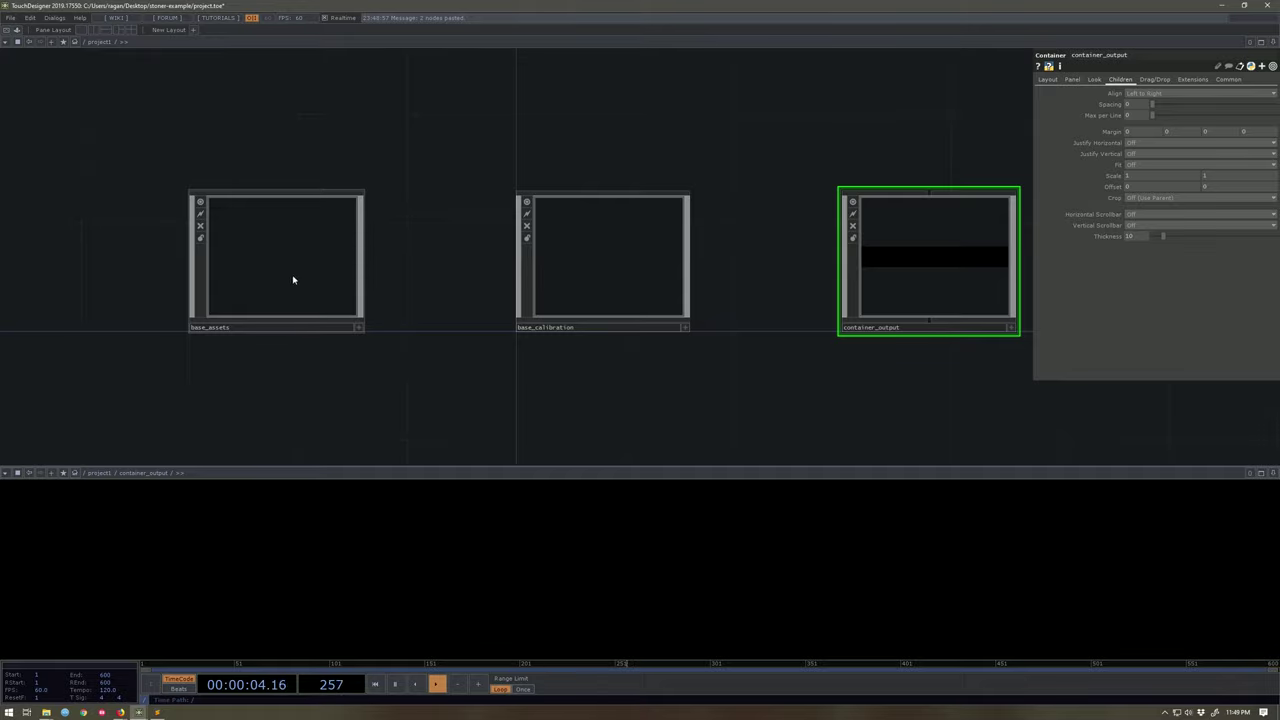
{"action": "double_click", "coordinate": [315, 262]}
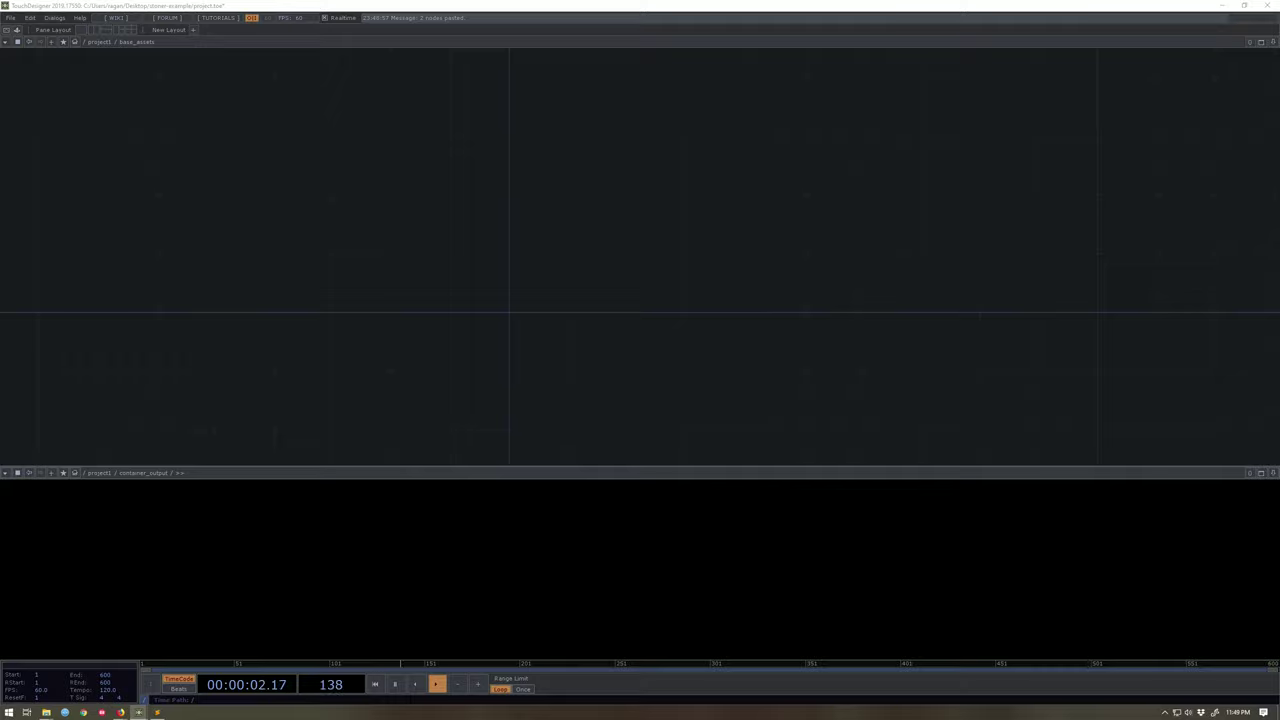
{"action": "scroll", "coordinate": [360, 255], "scroll_direction": "up", "scroll_amount": 2}
{"action": "key", "text": "Tab"}
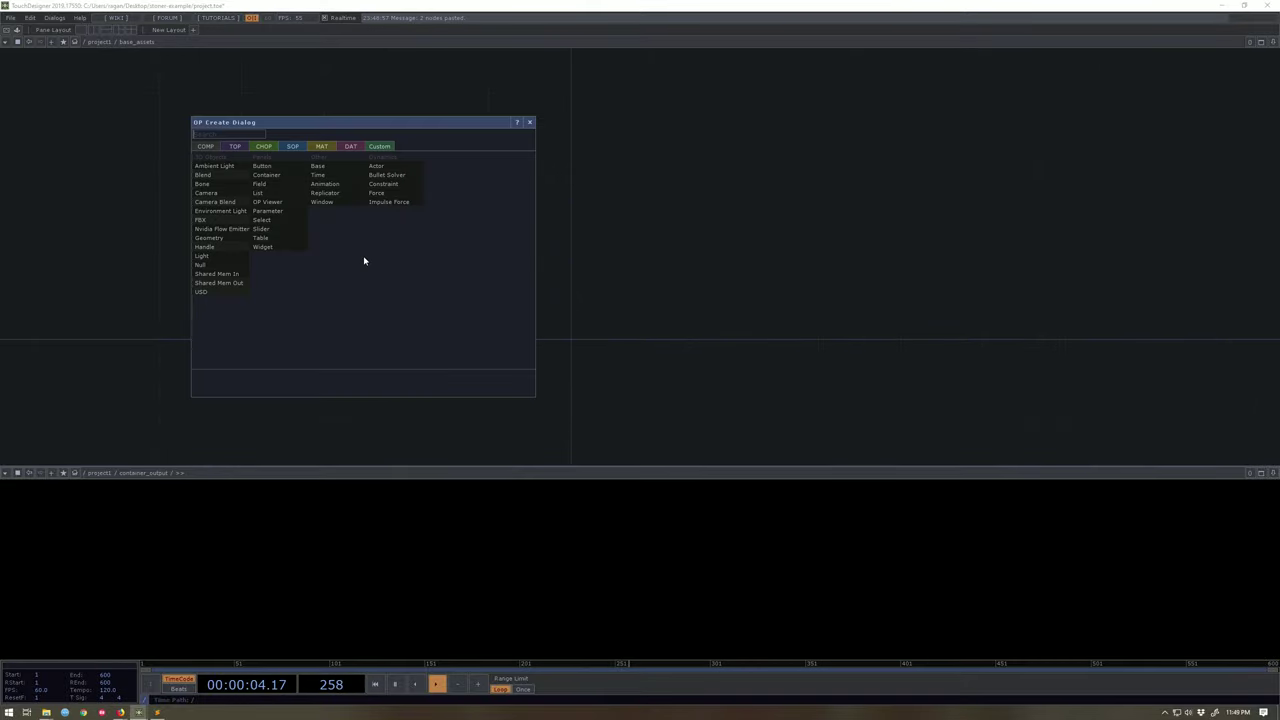
{"action": "type", "text": "mov"}
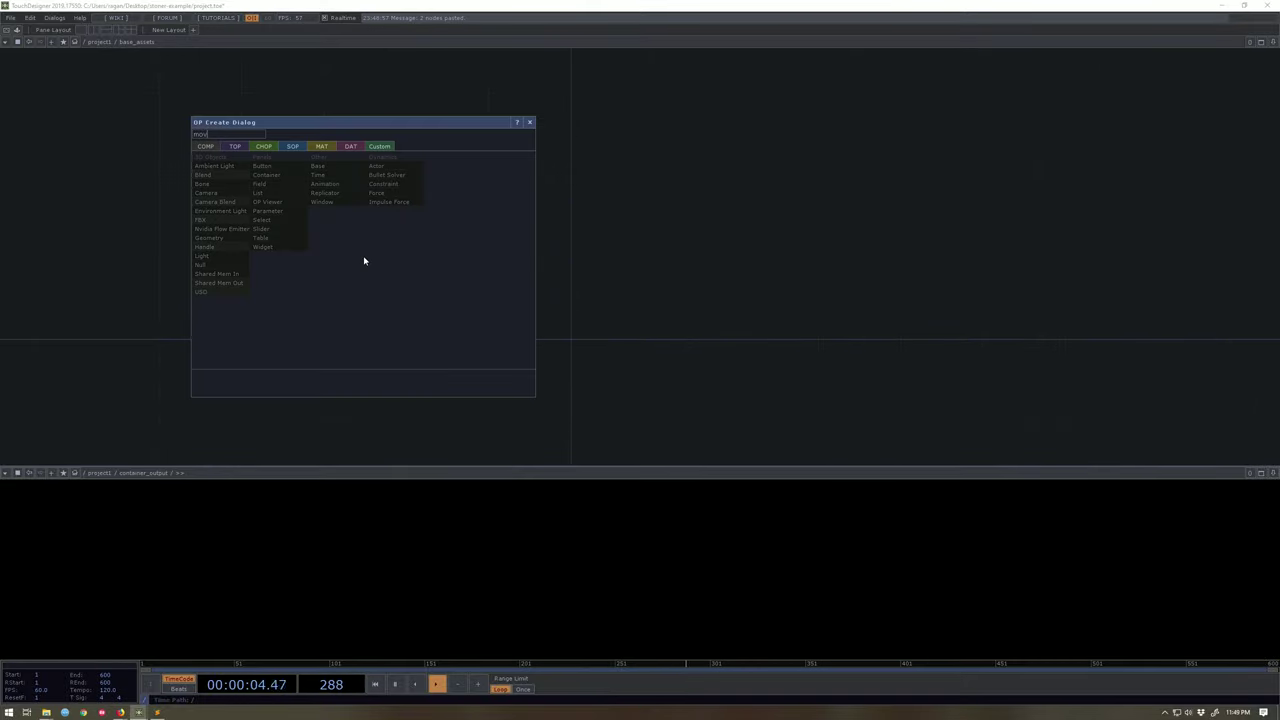
{"action": "left_click", "coordinate": [235, 146]}
{"action": "left_click", "coordinate": [291, 365]}
{"action": "left_click", "coordinate": [188, 309]}
{"action": "scroll", "coordinate": [182, 298], "scroll_direction": "up", "scroll_amount": 2}
{"action": "left_click_drag", "start_coordinate": [187, 311], "coordinate": [106, 298]}
Load TestPattern.jpg from the TouchDesigner Samples/Map folder as the Movie File In's source file.
{"action": "left_click", "coordinate": [1272, 92]}
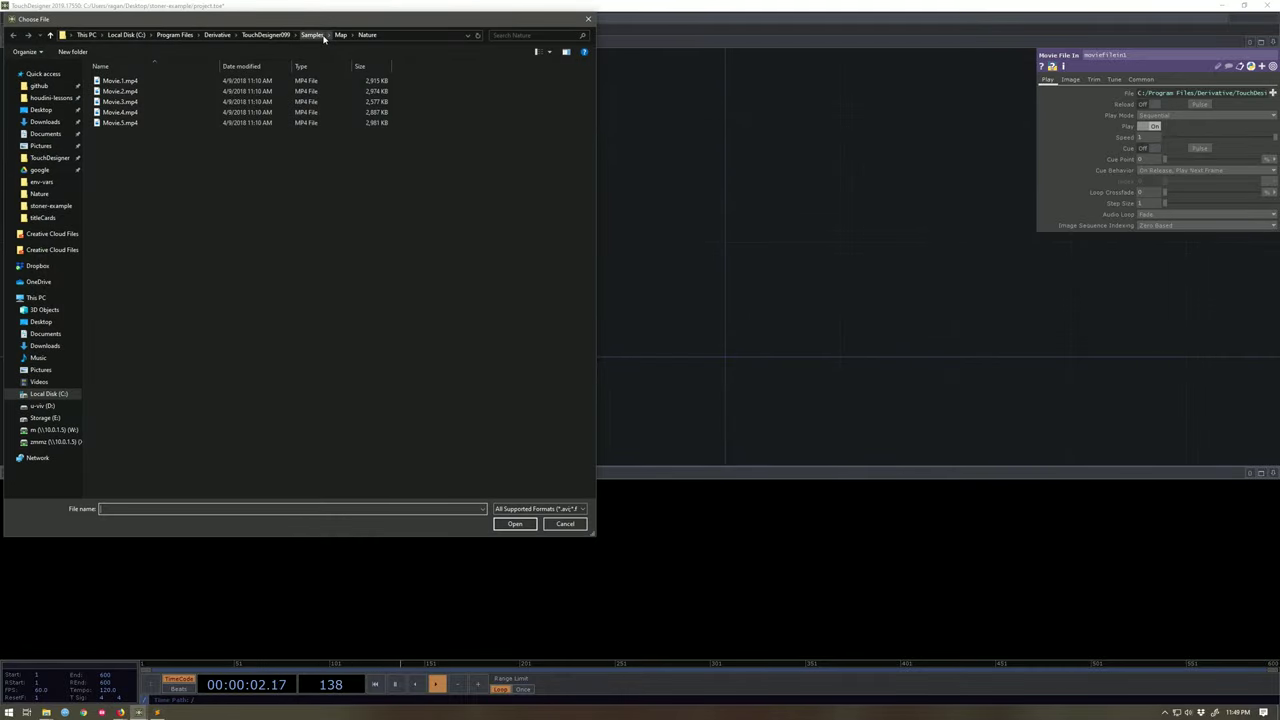
{"action": "left_click", "coordinate": [340, 35]}
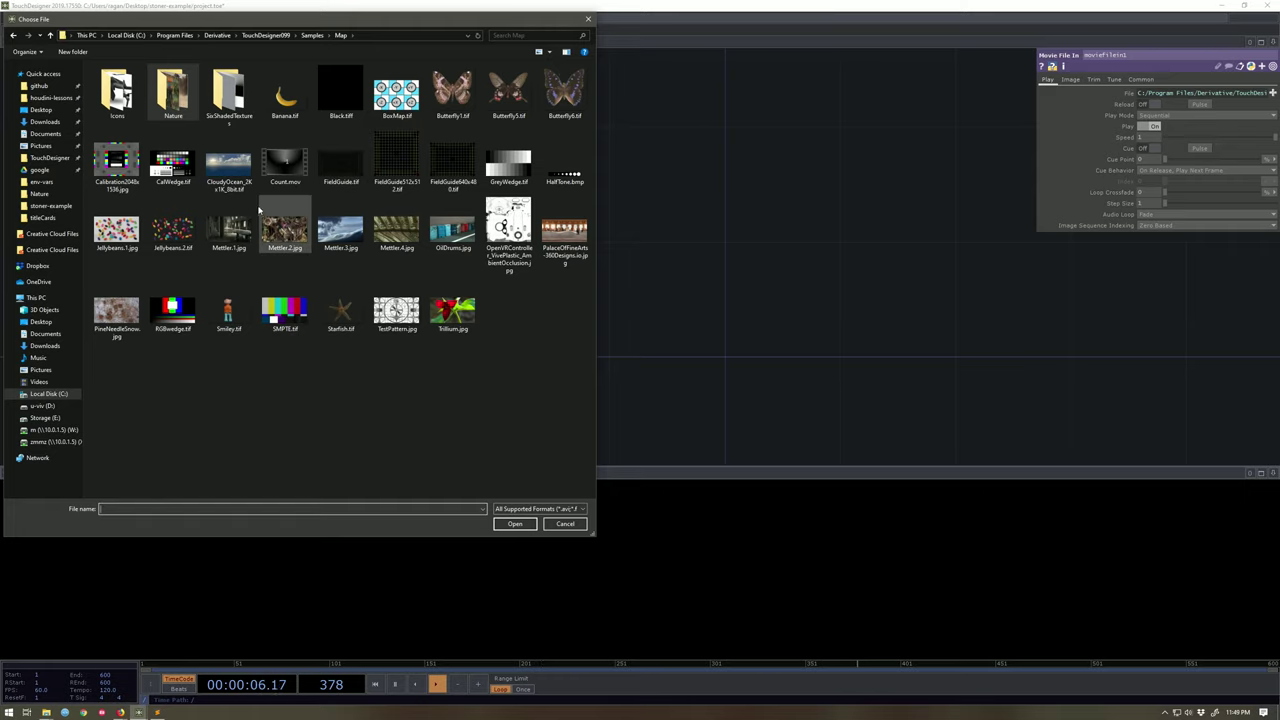
{"action": "left_click", "coordinate": [396, 308]}
{"action": "left_click", "coordinate": [514, 524]}
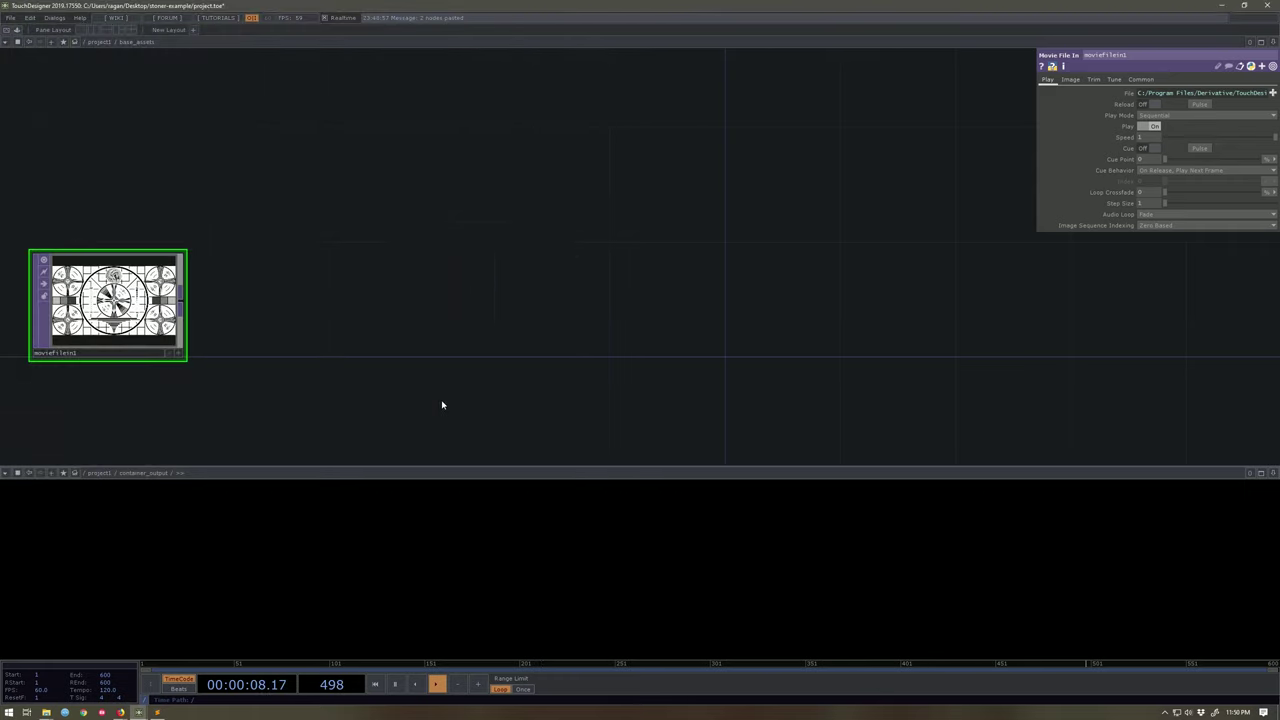
Connect a Fit TOP to moviefilein1's output and line it up in the same row.
{"action": "scroll", "coordinate": [220, 189], "scroll_direction": "up", "scroll_amount": 2}
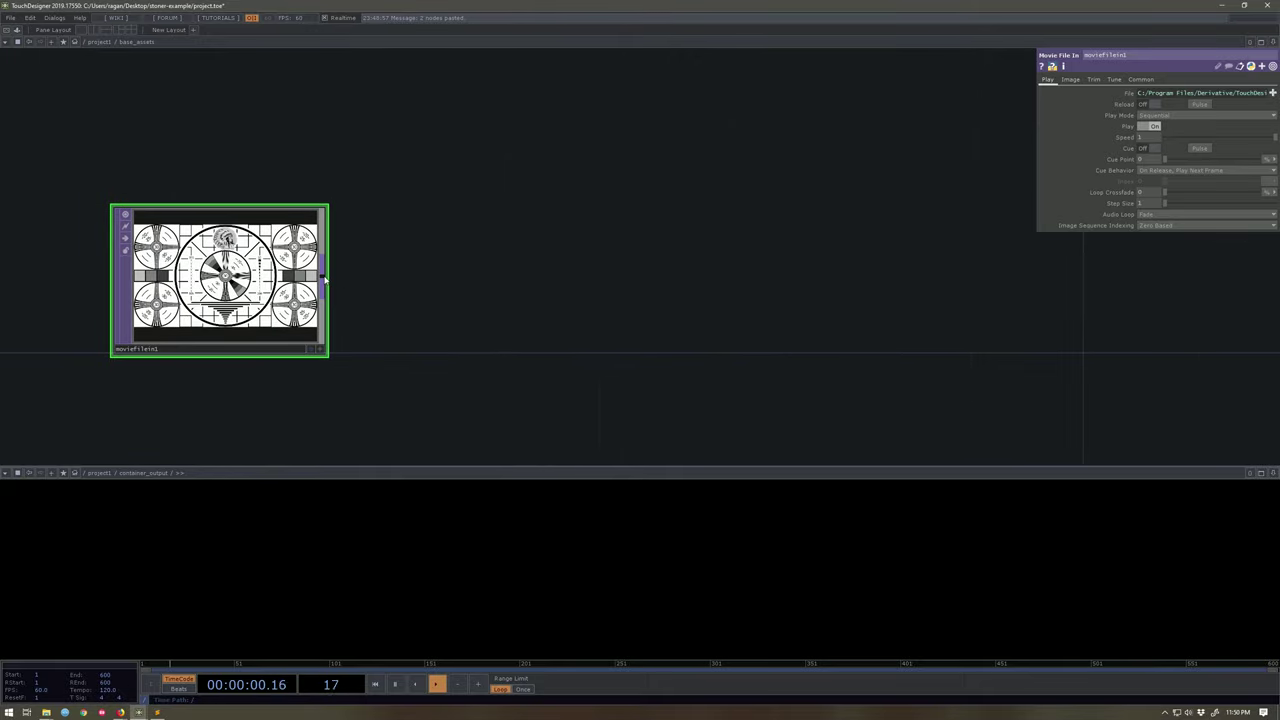
{"action": "right_click", "coordinate": [324, 283]}
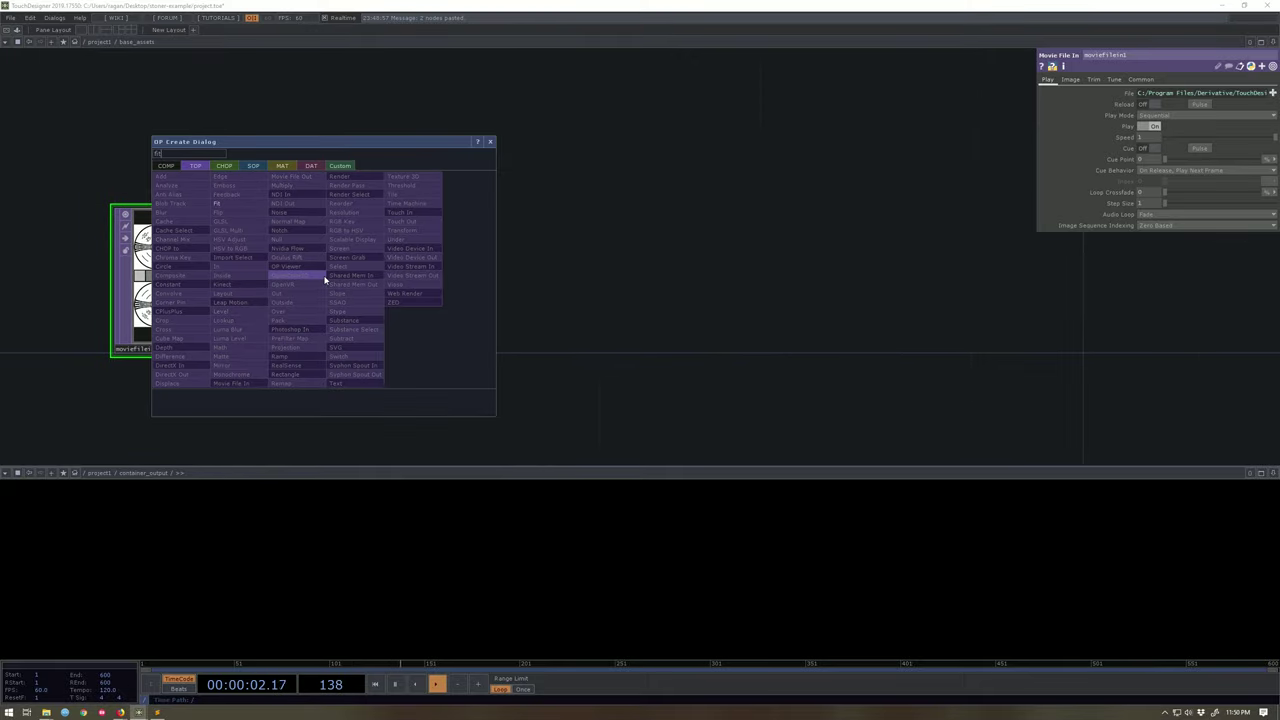
{"action": "left_click", "coordinate": [255, 204]}
{"action": "left_click", "coordinate": [606, 295]}
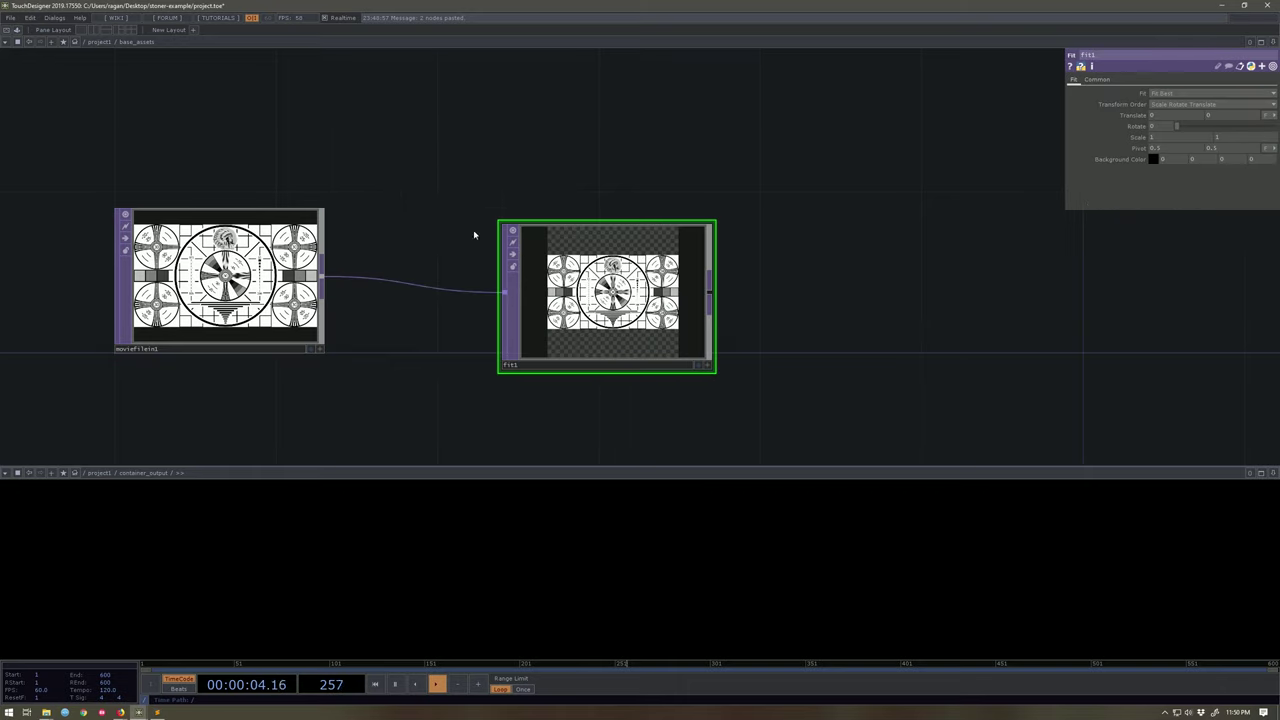
{"action": "left_click_drag", "start_coordinate": [590, 292], "coordinate": [534, 284]}
Set the Fit TOP's output resolution to 1280 x 720.
{"action": "left_click", "coordinate": [1097, 80]}
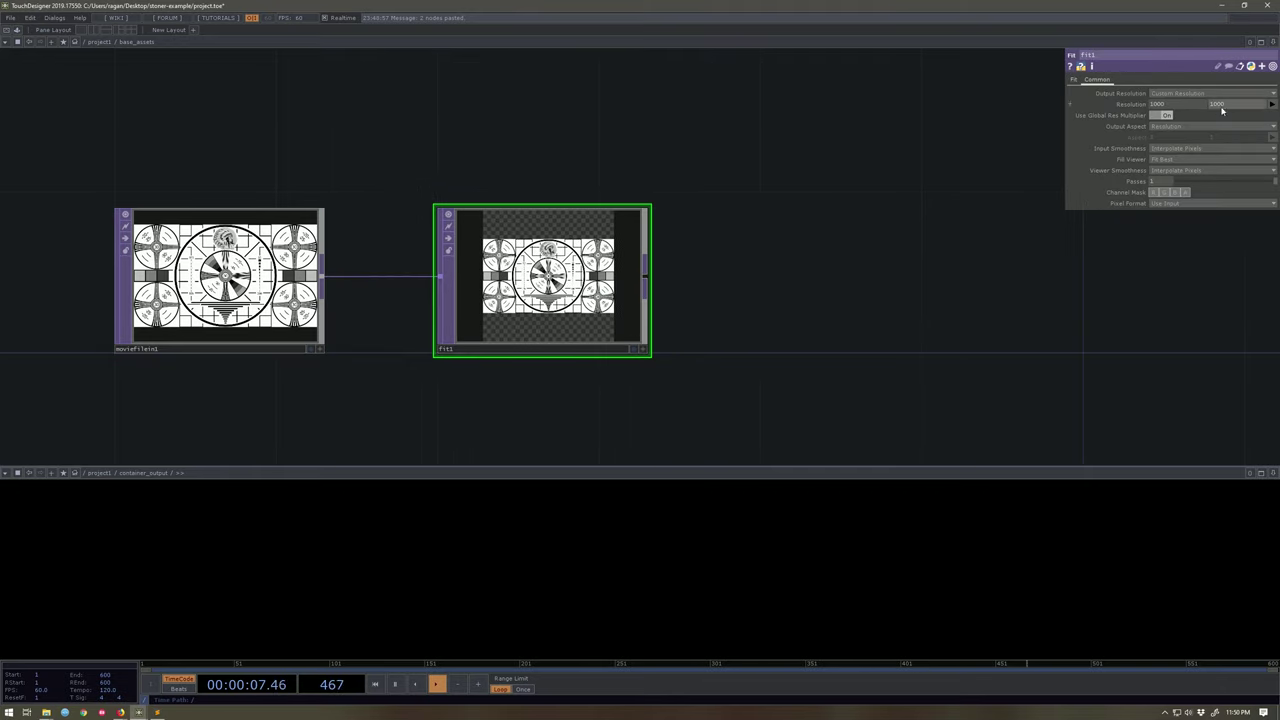
{"action": "left_click", "coordinate": [1271, 104]}
{"action": "left_click", "coordinate": [1263, 149]}
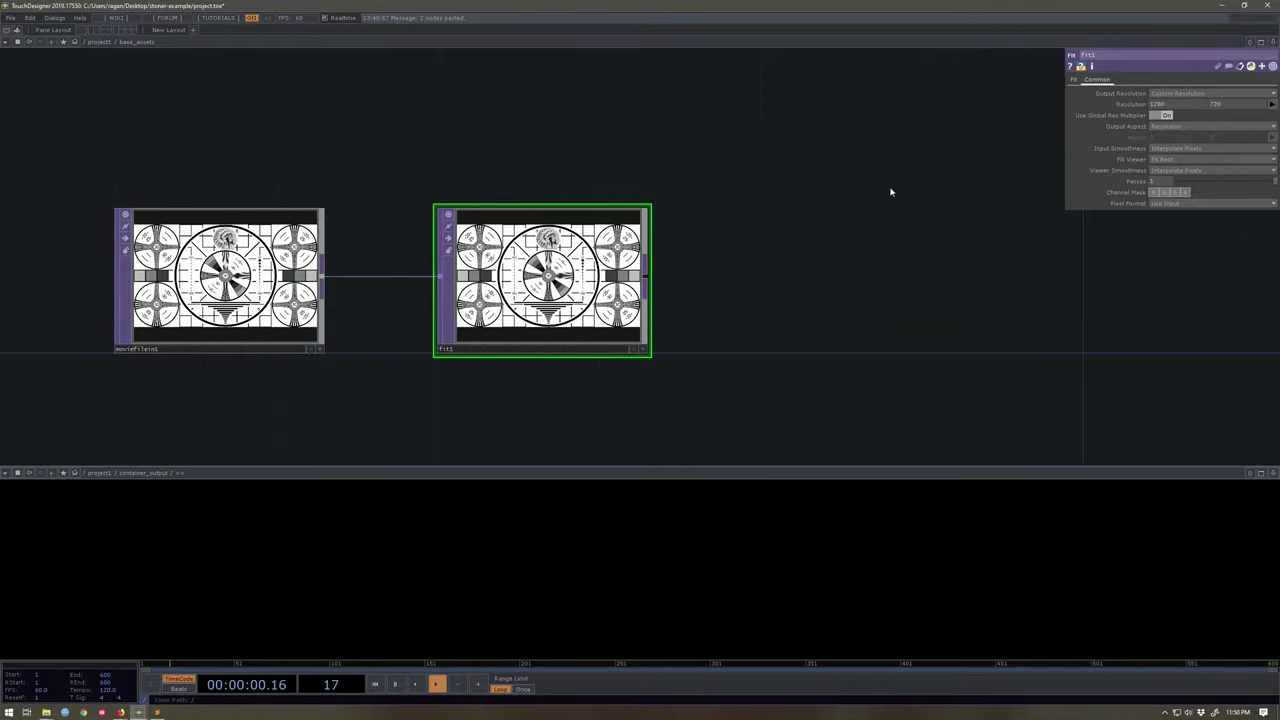
Connect a Null TOP to fit1's output, align it in the row and rename it null_raw_calibration.
{"action": "scroll", "coordinate": [617, 285], "scroll_direction": "up", "scroll_amount": 3}
{"action": "scroll", "coordinate": [611, 205], "scroll_direction": "up", "scroll_amount": 2}
{"action": "scroll", "coordinate": [563, 163], "scroll_direction": "down", "scroll_amount": 5}
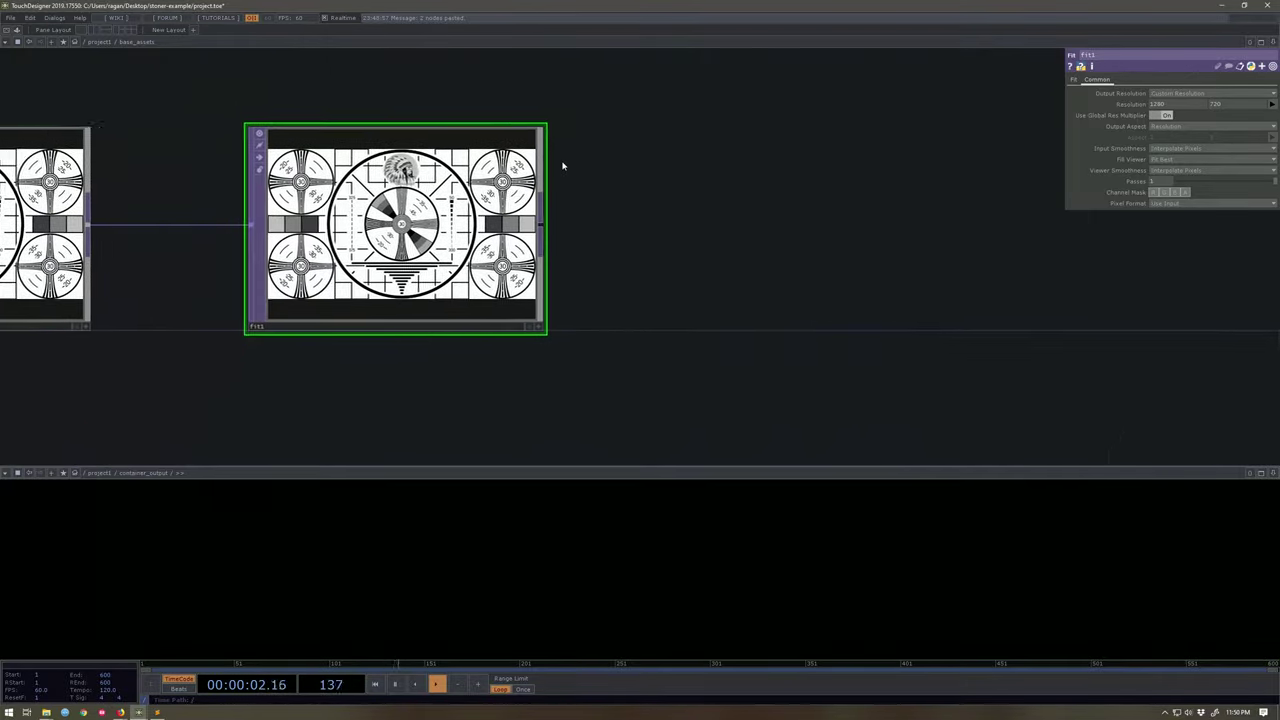
{"action": "right_click", "coordinate": [496, 200]}
{"action": "type", "text": "nul"}
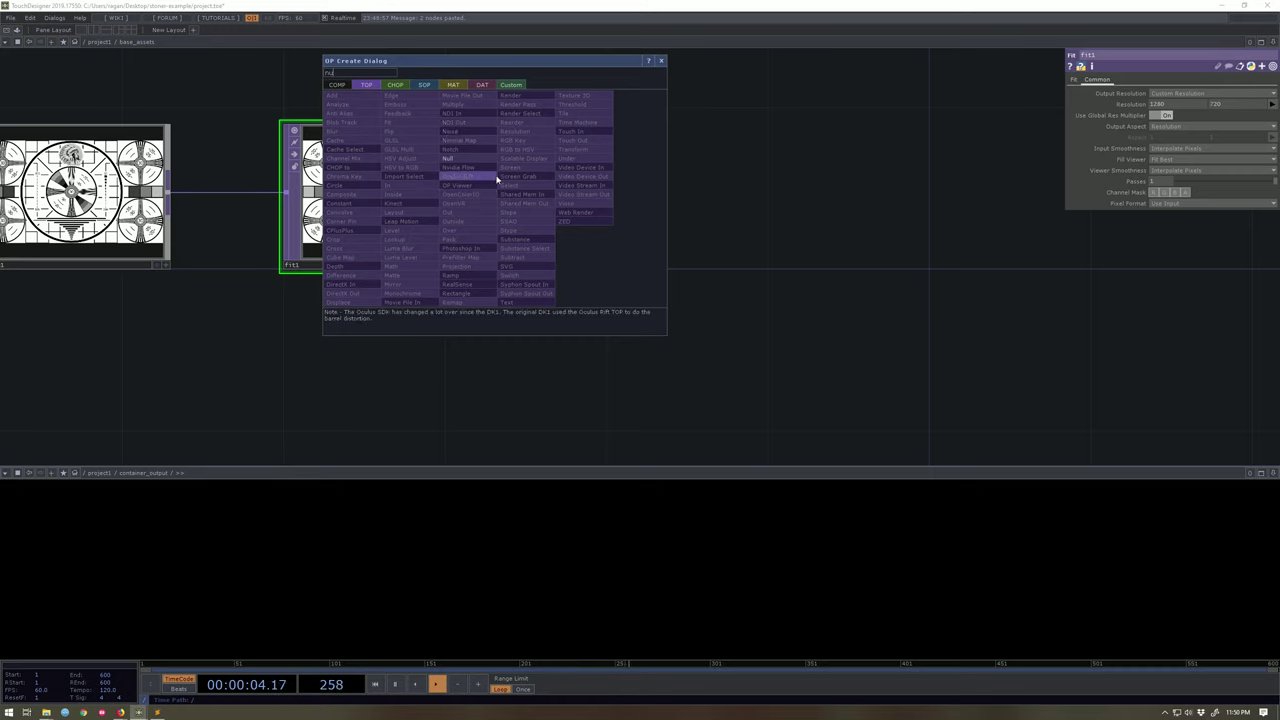
{"action": "left_click", "coordinate": [463, 162]}
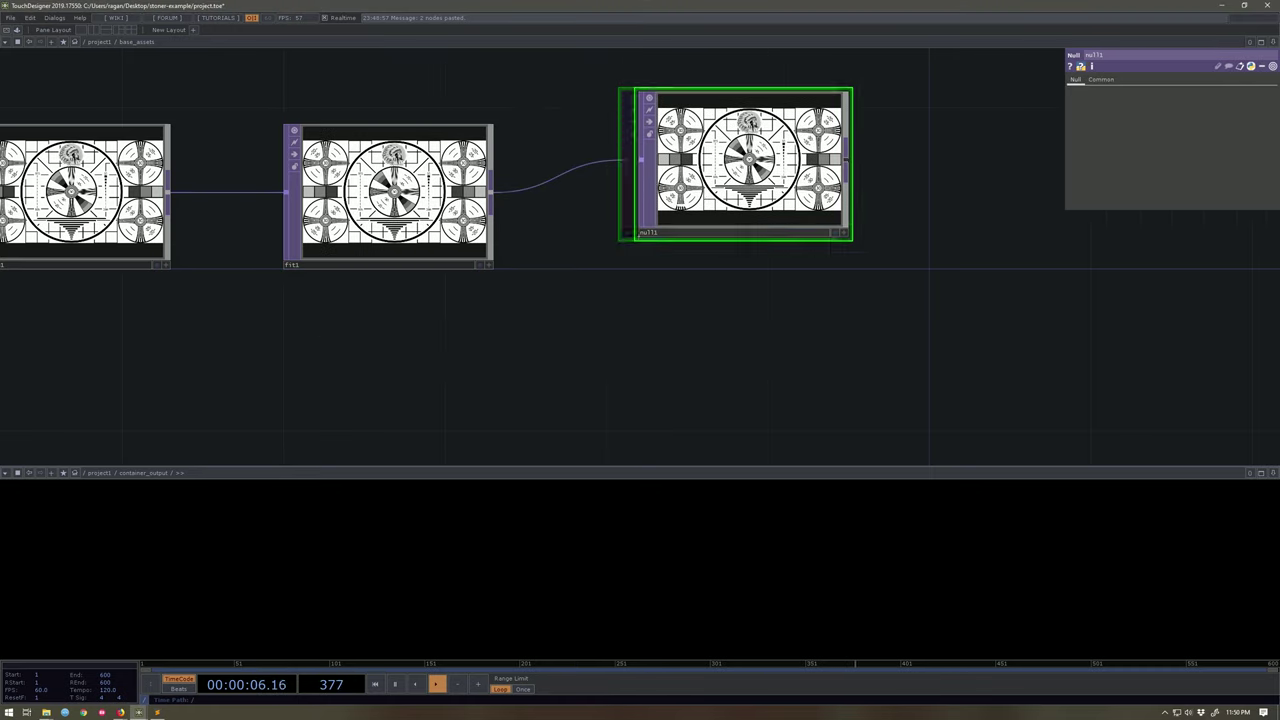
{"action": "left_click", "coordinate": [665, 279]}
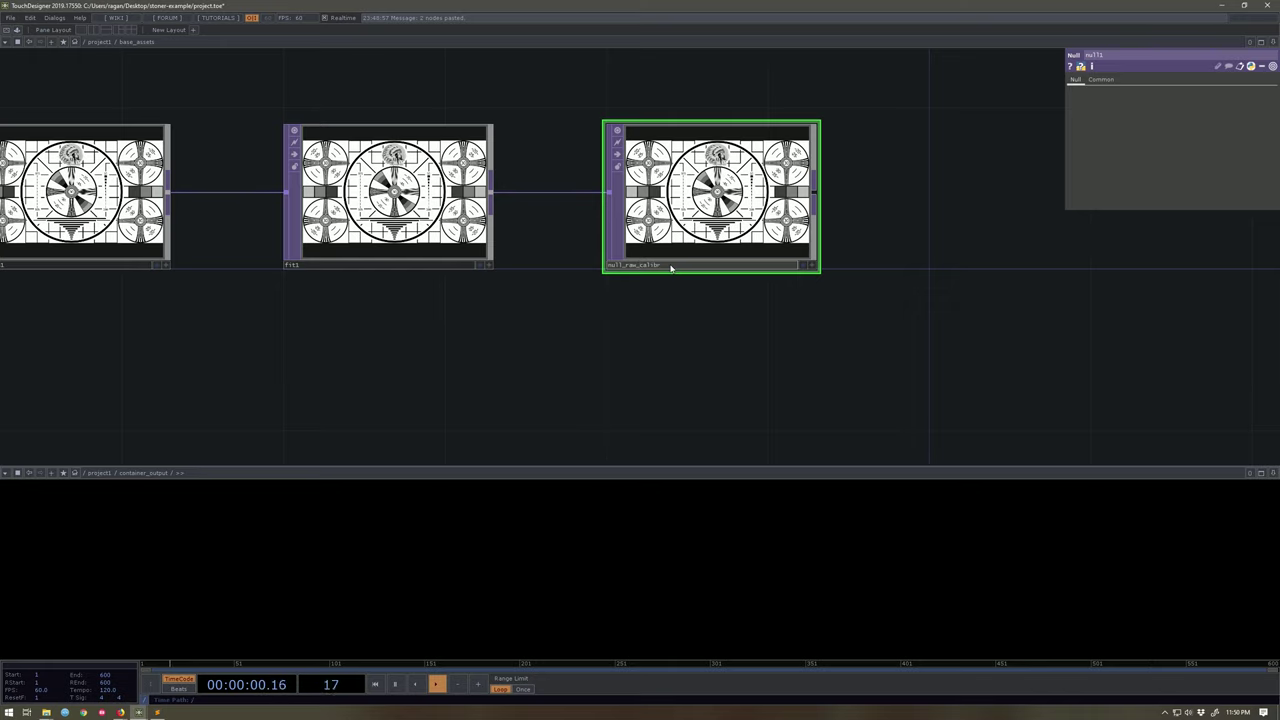
{"action": "type", "text": "ation"}
{"action": "key", "text": "Return"}
Add a Base COMP and place it in the row directly after null_raw_calibration, keeping the name base1.
{"action": "scroll", "coordinate": [723, 337], "scroll_direction": "down", "scroll_amount": 4}
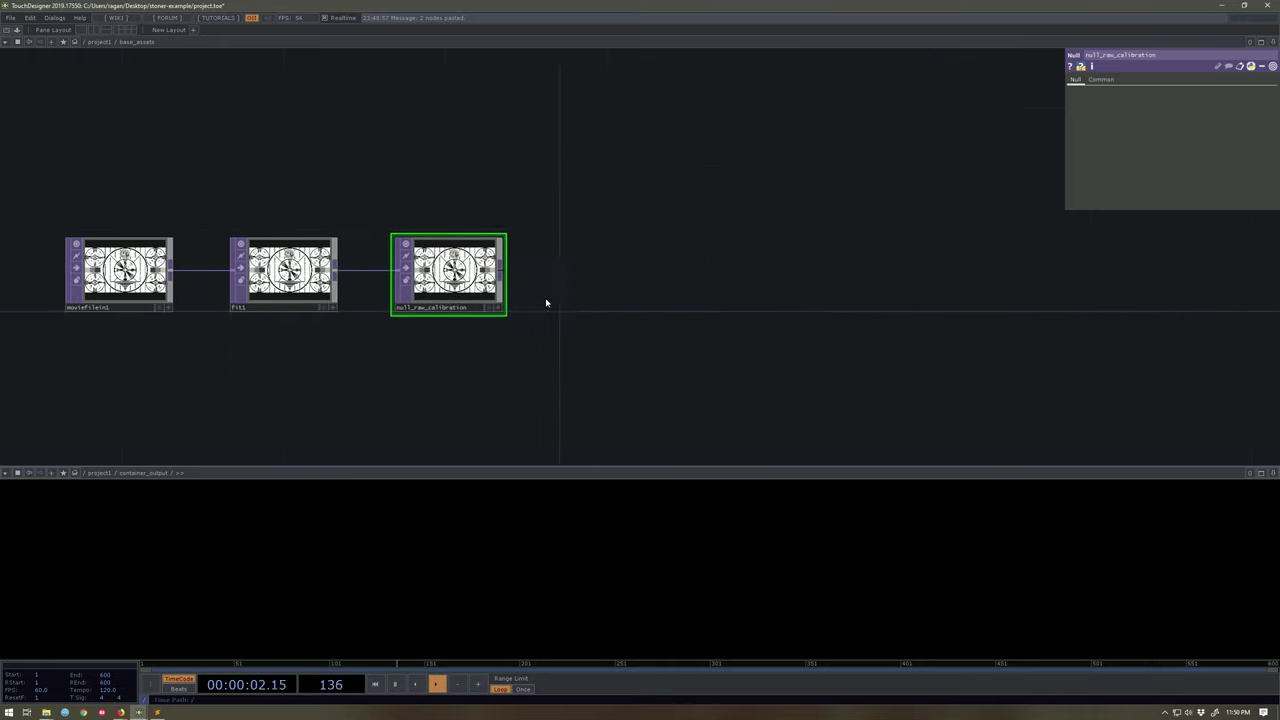
{"action": "left_click_drag", "start_coordinate": [546, 302], "coordinate": [524, 296]}
{"action": "left_click_drag", "start_coordinate": [546, 136], "coordinate": [542, 270]}
{"action": "key", "text": "Tab"}
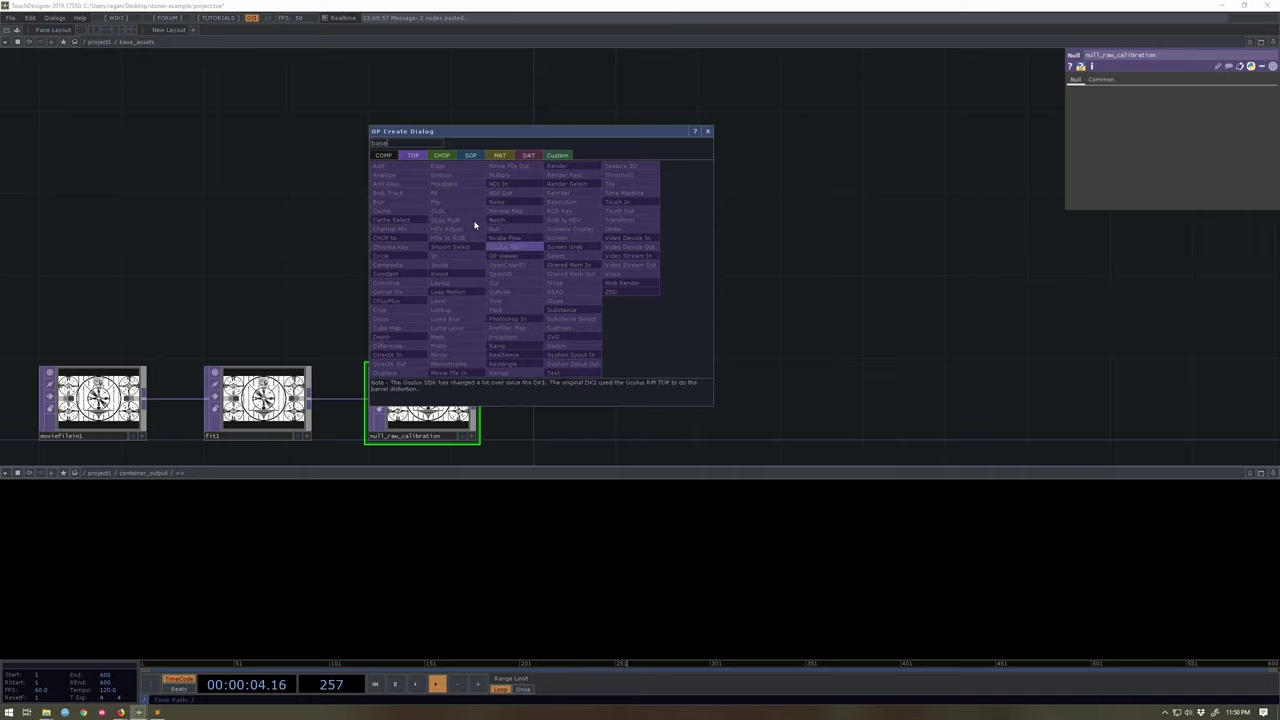
{"action": "left_click", "coordinate": [388, 155]}
{"action": "left_click", "coordinate": [505, 176]}
{"action": "left_click", "coordinate": [467, 232]}
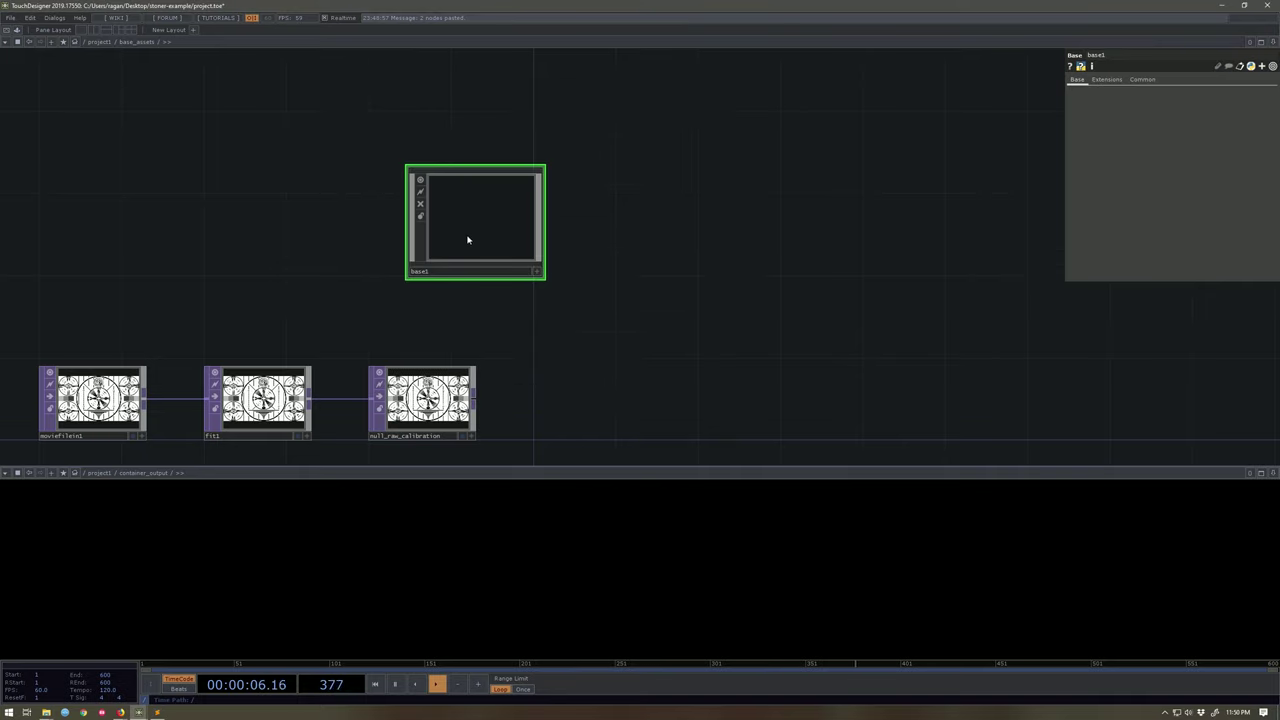
{"action": "left_click_drag", "start_coordinate": [469, 240], "coordinate": [422, 245]}
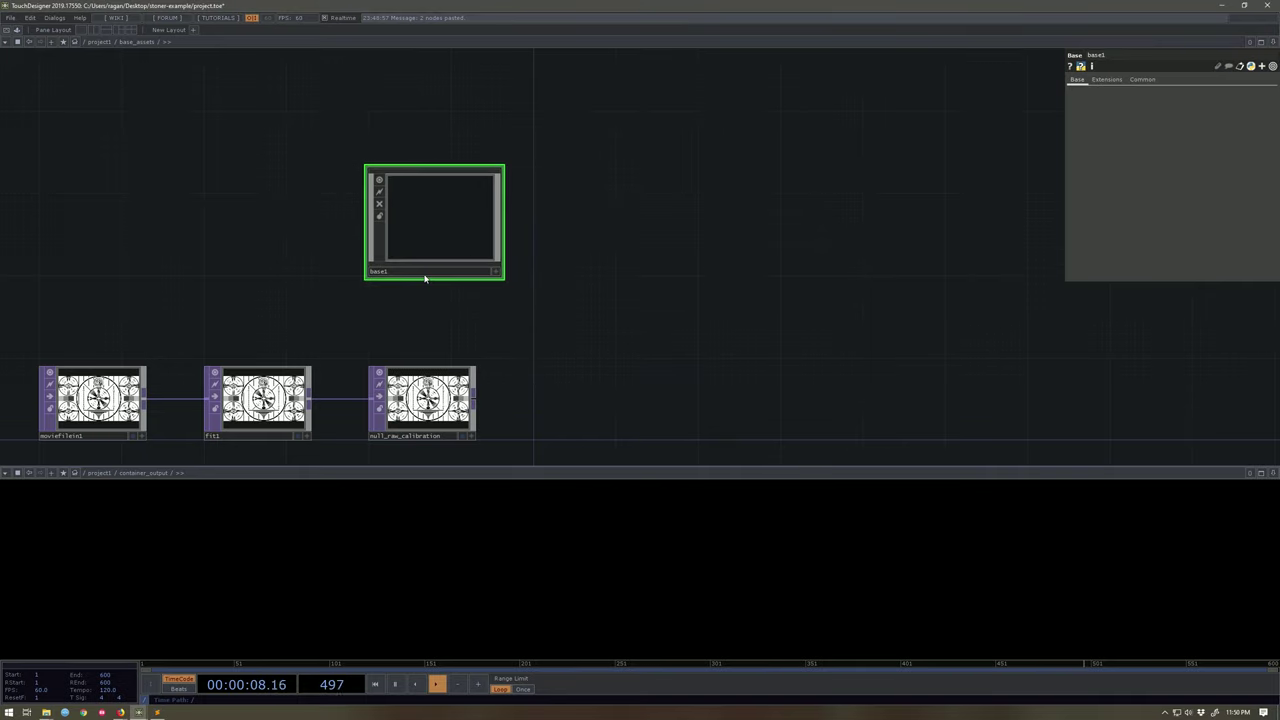
{"action": "left_click_drag", "start_coordinate": [435, 207], "coordinate": [603, 369]}
{"action": "scroll", "coordinate": [552, 378], "scroll_direction": "up", "scroll_amount": 3}
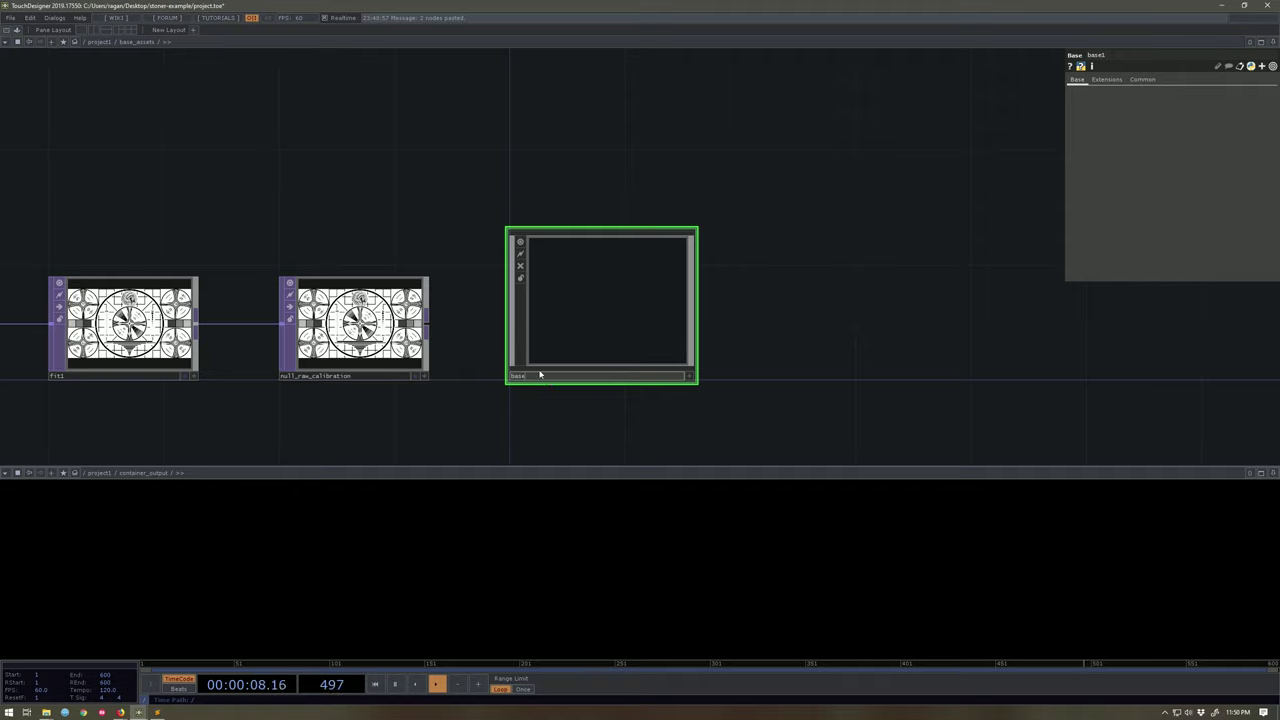
{"action": "type", "text": "1"}
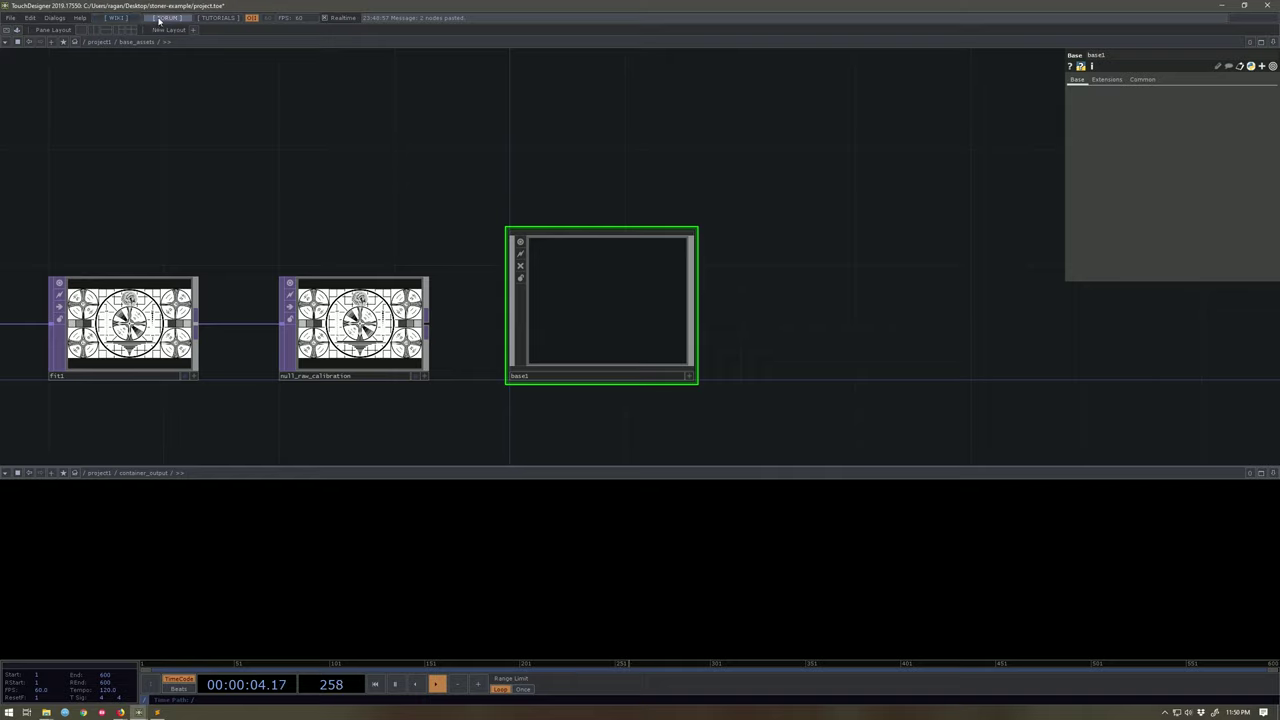
Split the upper network pane side by side and open base1's empty network in the new pane.
{"action": "left_click", "coordinate": [1272, 42]}
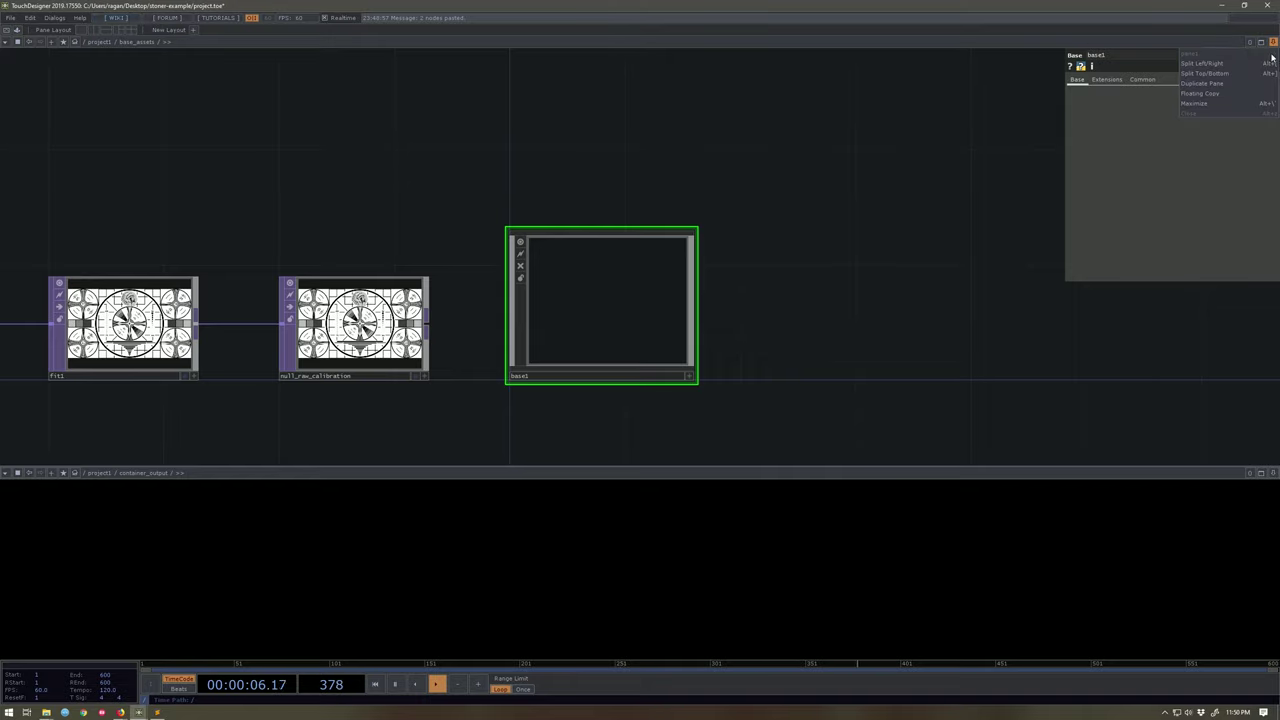
{"action": "left_click", "coordinate": [1260, 66]}
{"action": "left_click_drag", "start_coordinate": [891, 209], "coordinate": [733, 207]}
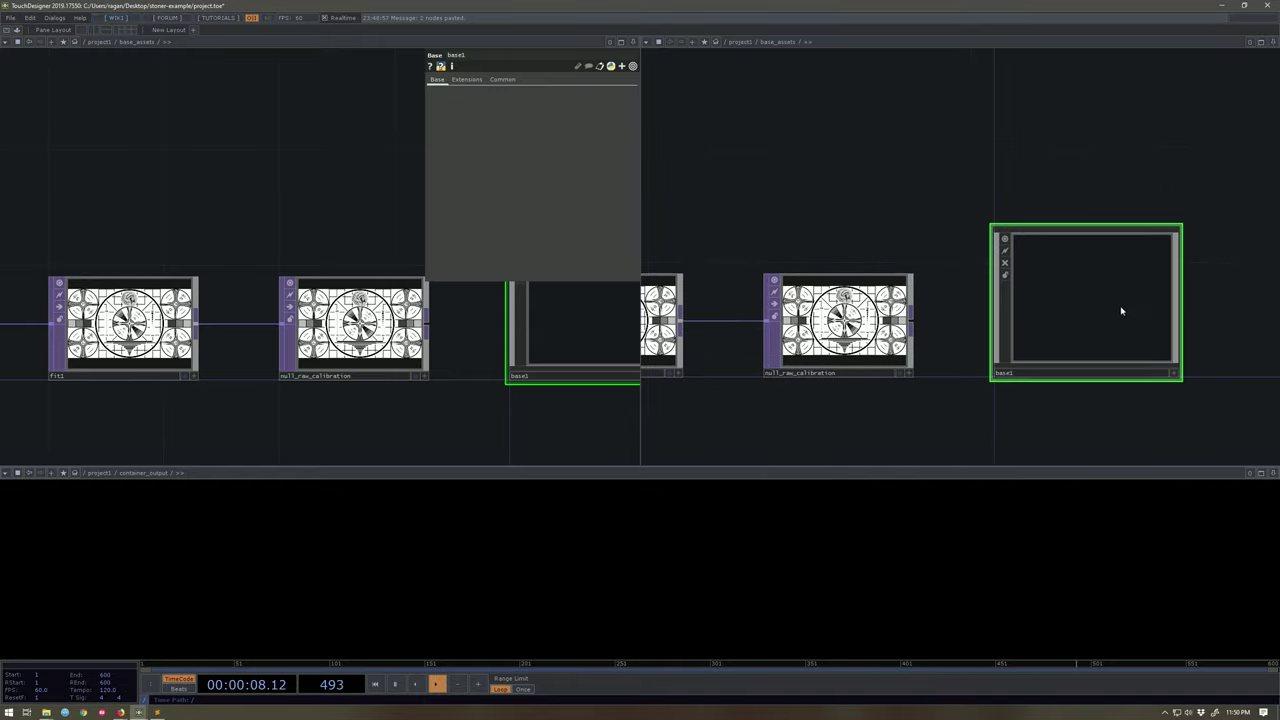
{"action": "scroll", "coordinate": [1117, 305], "scroll_direction": "up", "scroll_amount": 3}
{"action": "scroll", "coordinate": [254, 185], "scroll_direction": "down", "scroll_amount": 3}
{"action": "scroll", "coordinate": [252, 185], "scroll_direction": "down", "scroll_amount": 3}
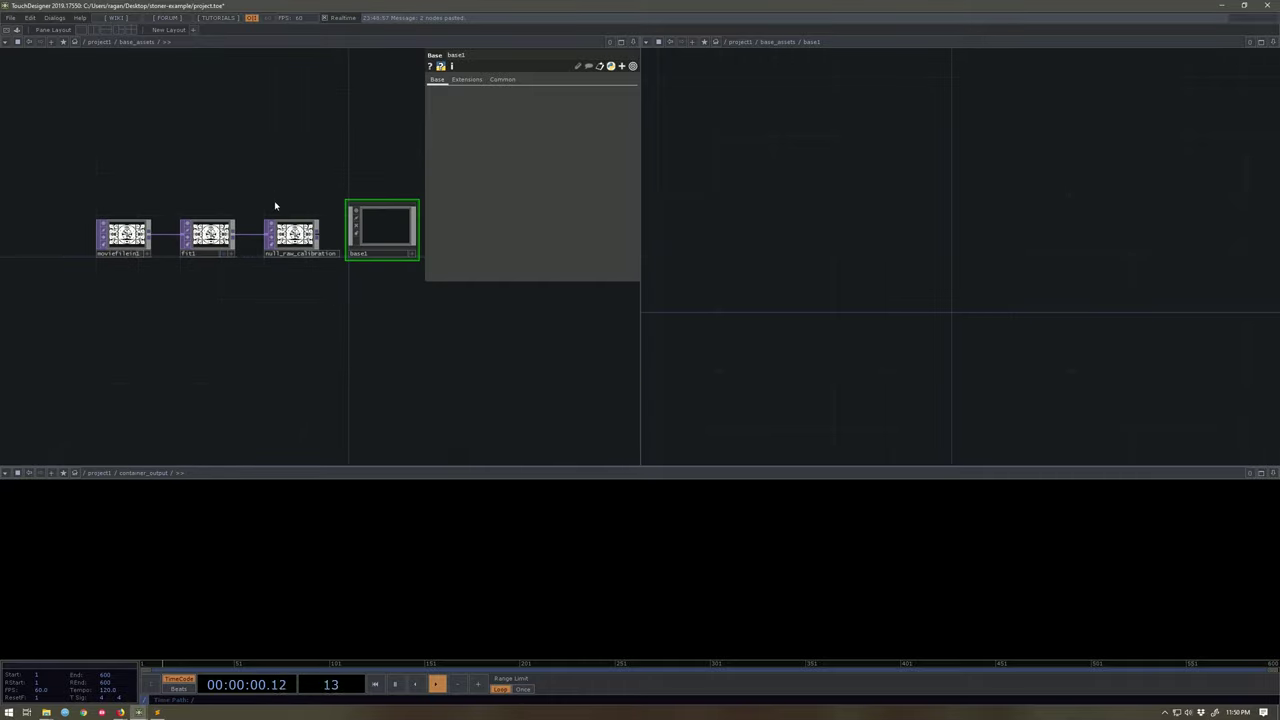
{"action": "left_click_drag", "start_coordinate": [223, 394], "coordinate": [209, 460]}
{"action": "scroll", "coordinate": [409, 346], "scroll_direction": "up", "scroll_amount": 3}
{"action": "left_click_drag", "start_coordinate": [925, 316], "coordinate": [895, 317]}
{"action": "key", "text": "Tab"}
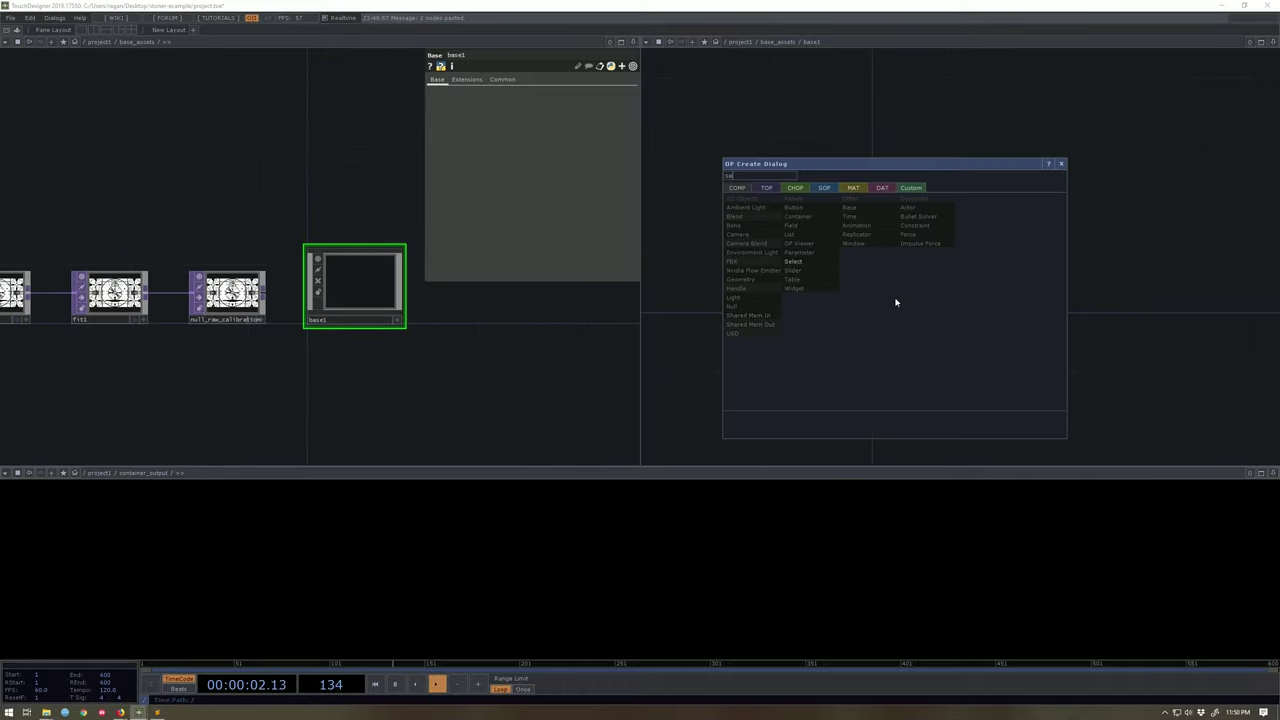
{"action": "left_click", "coordinate": [818, 260]}
{"action": "left_click", "coordinate": [955, 282]}
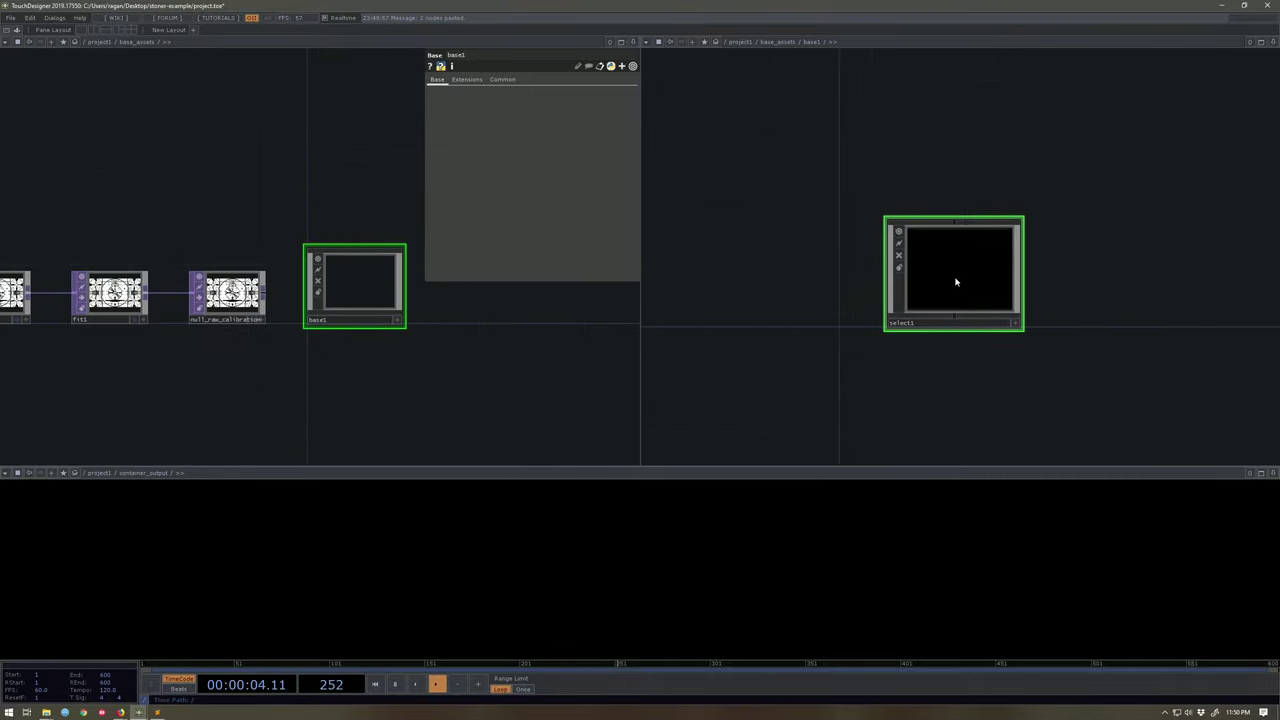
{"action": "key", "text": "Delete"}
Add a Select TOP inside base1 and point it to null_raw_calibration from the base_assets network.
{"action": "key", "text": "Tab"}
{"action": "type", "text": "se"}
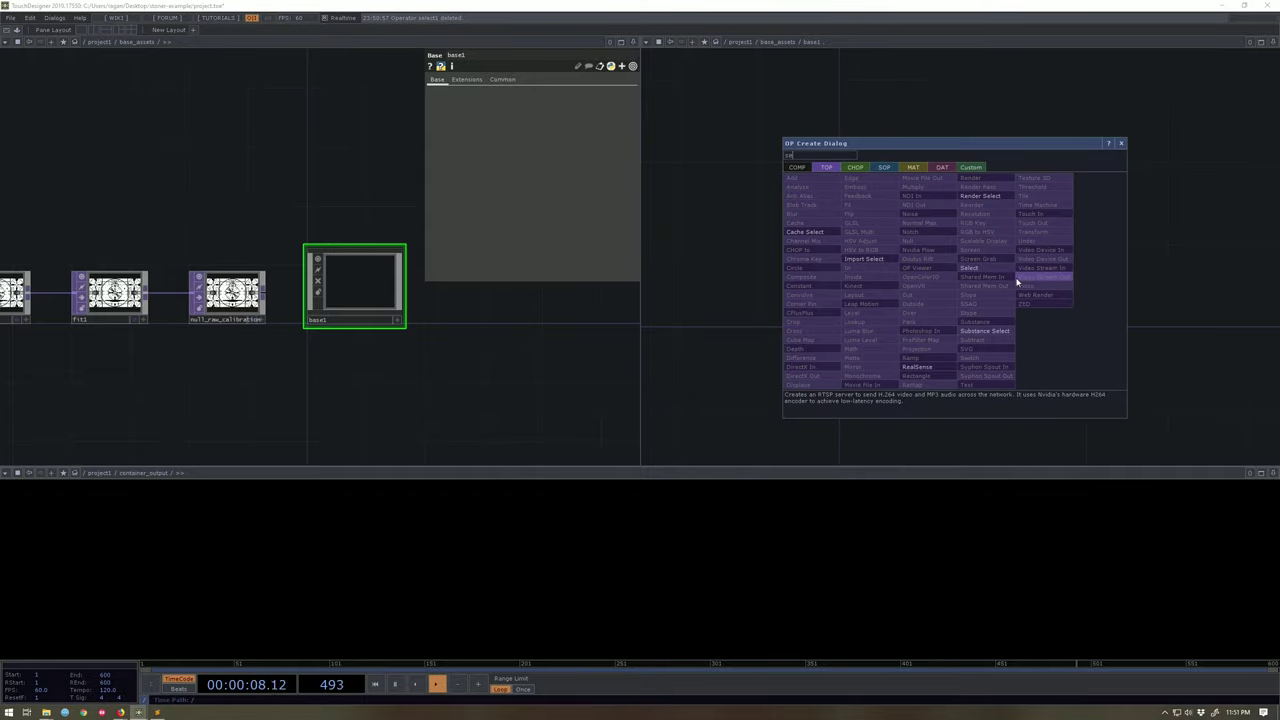
{"action": "left_click", "coordinate": [975, 268]}
{"action": "left_click", "coordinate": [928, 277]}
{"action": "scroll", "coordinate": [928, 277], "scroll_direction": "up", "scroll_amount": 2}
{"action": "left_click_drag", "start_coordinate": [928, 277], "coordinate": [861, 308]}
{"action": "left_click_drag", "start_coordinate": [228, 292], "coordinate": [891, 308]}
{"action": "left_click", "coordinate": [888, 295]}
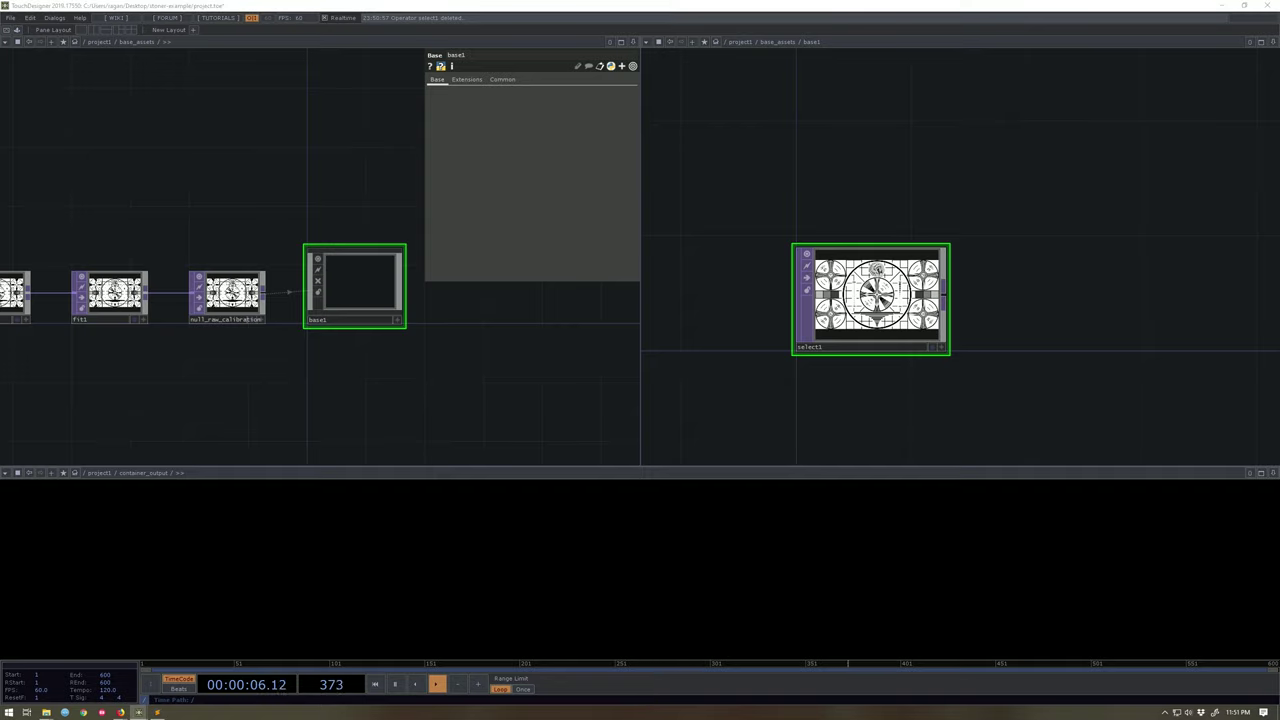
Add a Constant TOP inside base1 and place it directly below select1.
{"action": "scroll", "coordinate": [708, 334], "scroll_direction": "down", "scroll_amount": 1}
{"action": "left_click_drag", "start_coordinate": [708, 334], "coordinate": [706, 243]}
{"action": "key", "text": "Tab"}
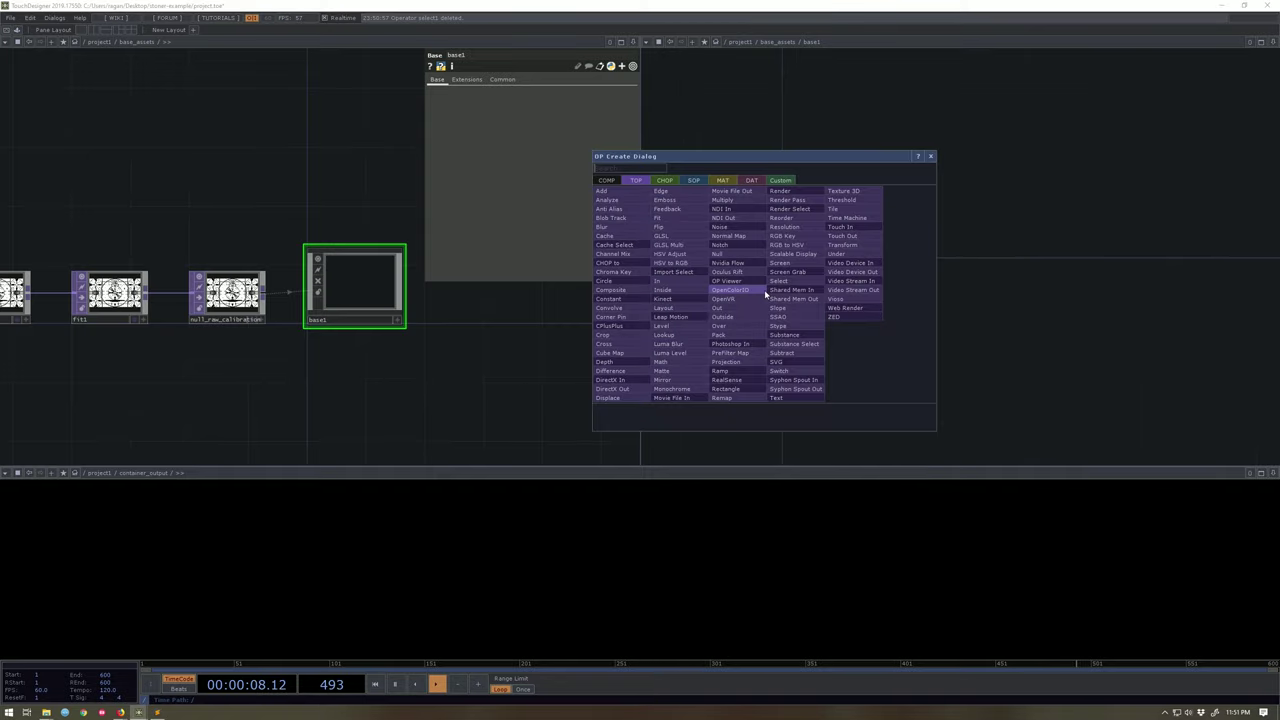
{"action": "type", "text": "cons"}
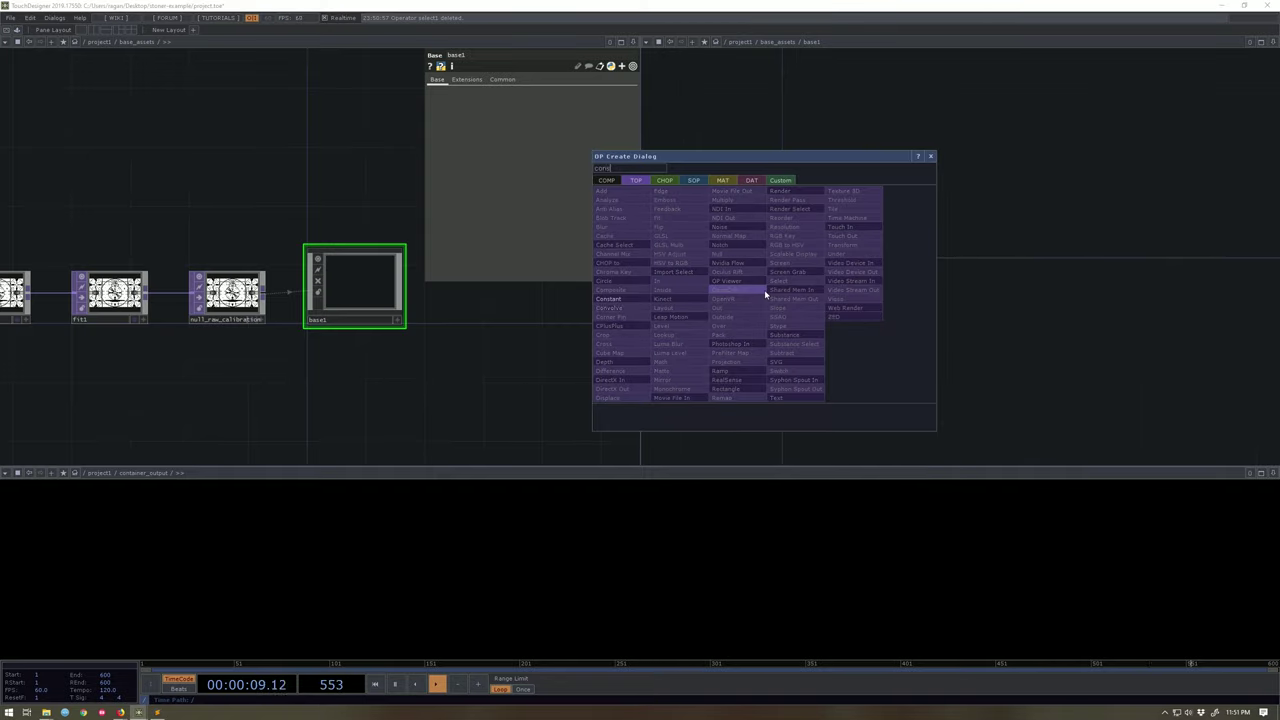
{"action": "left_click", "coordinate": [608, 298]}
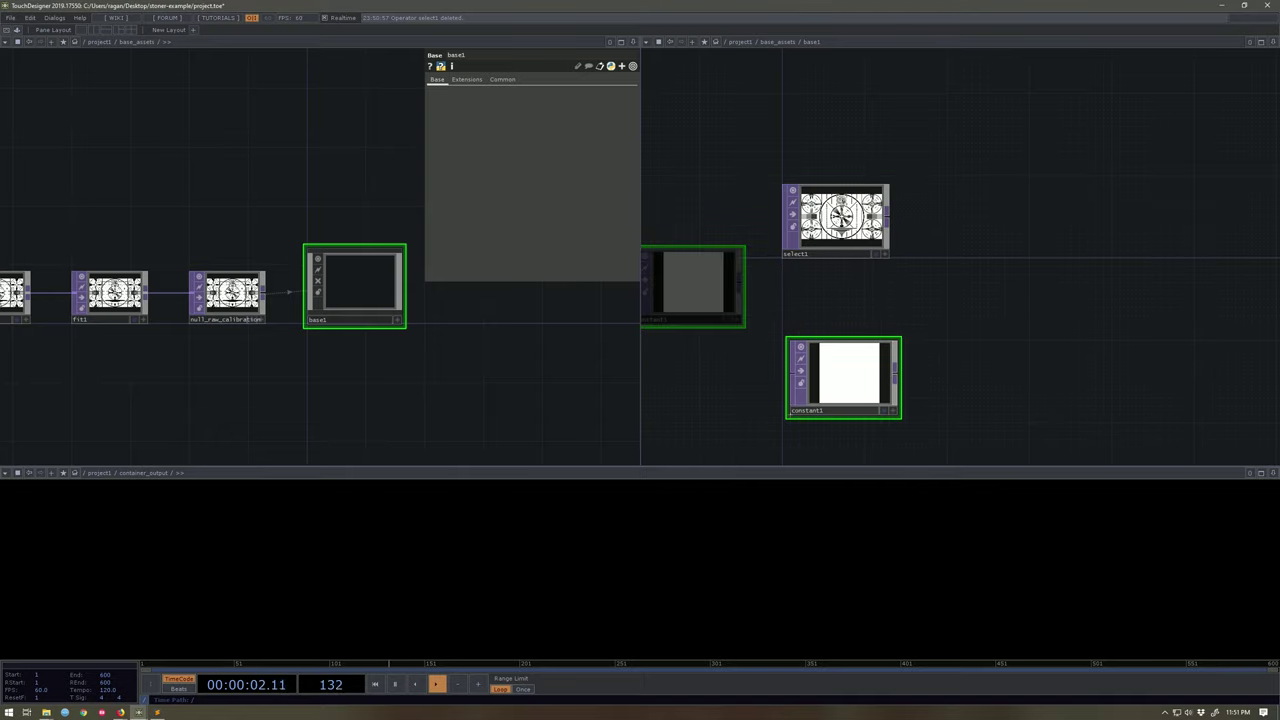
{"action": "left_click", "coordinate": [851, 406]}
Set constant1's color to pure red (1, 0, 0).
{"action": "key", "text": "p"}
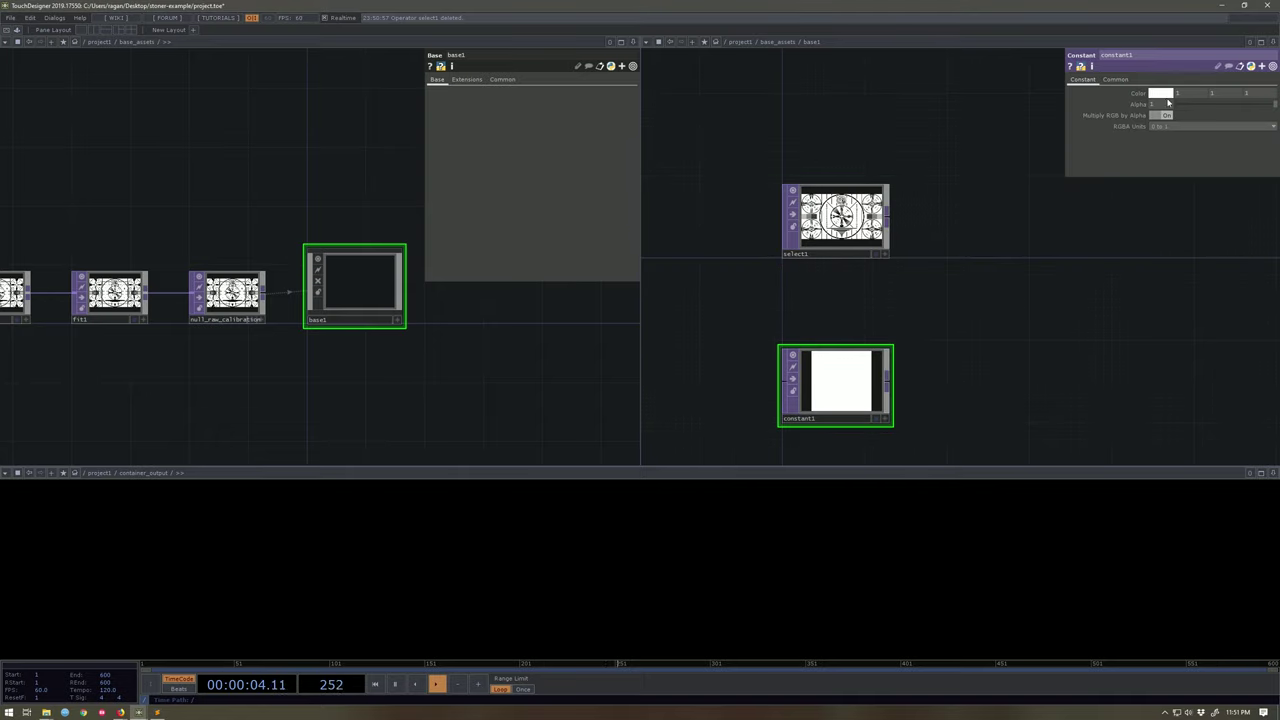
{"action": "left_click", "coordinate": [1163, 95]}
{"action": "left_click", "coordinate": [1155, 48]}
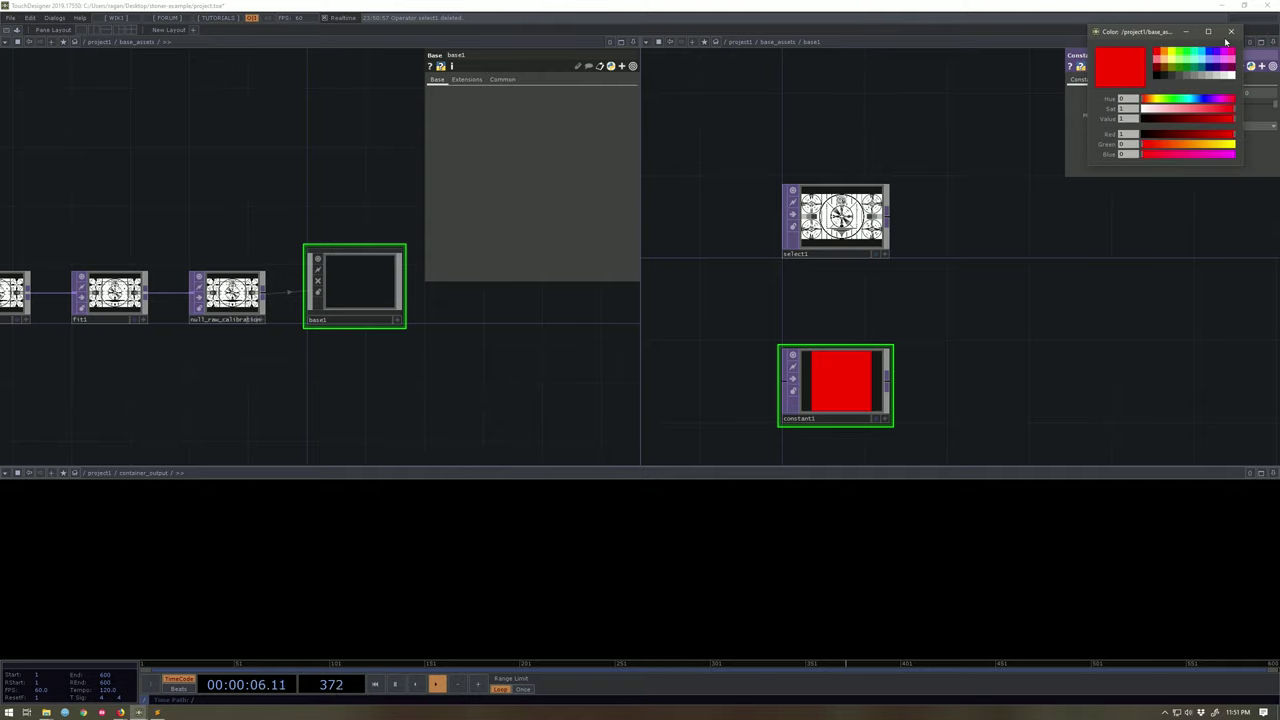
{"action": "left_click", "coordinate": [1228, 38]}
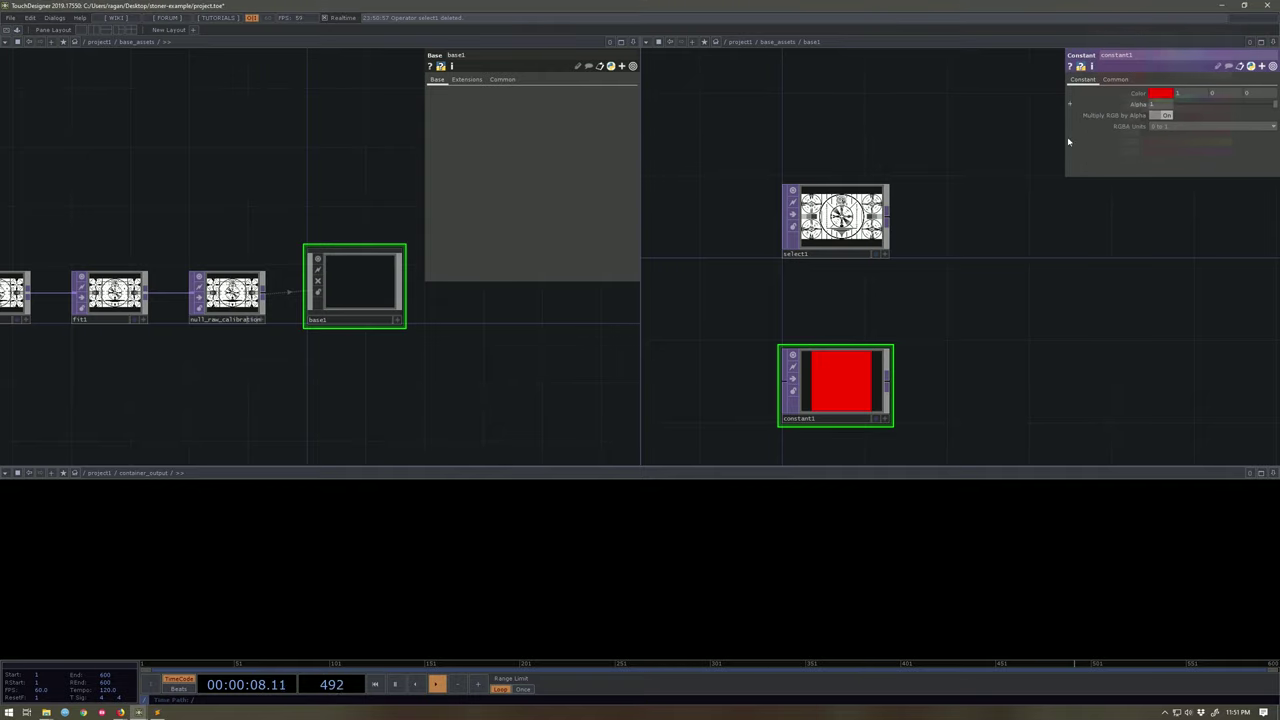
Add a Composite TOP inside base1 and feed both select1 and constant1 into it, multiplying the calibration image by red.
{"action": "key", "text": "Tab"}
{"action": "type", "text": "com"}
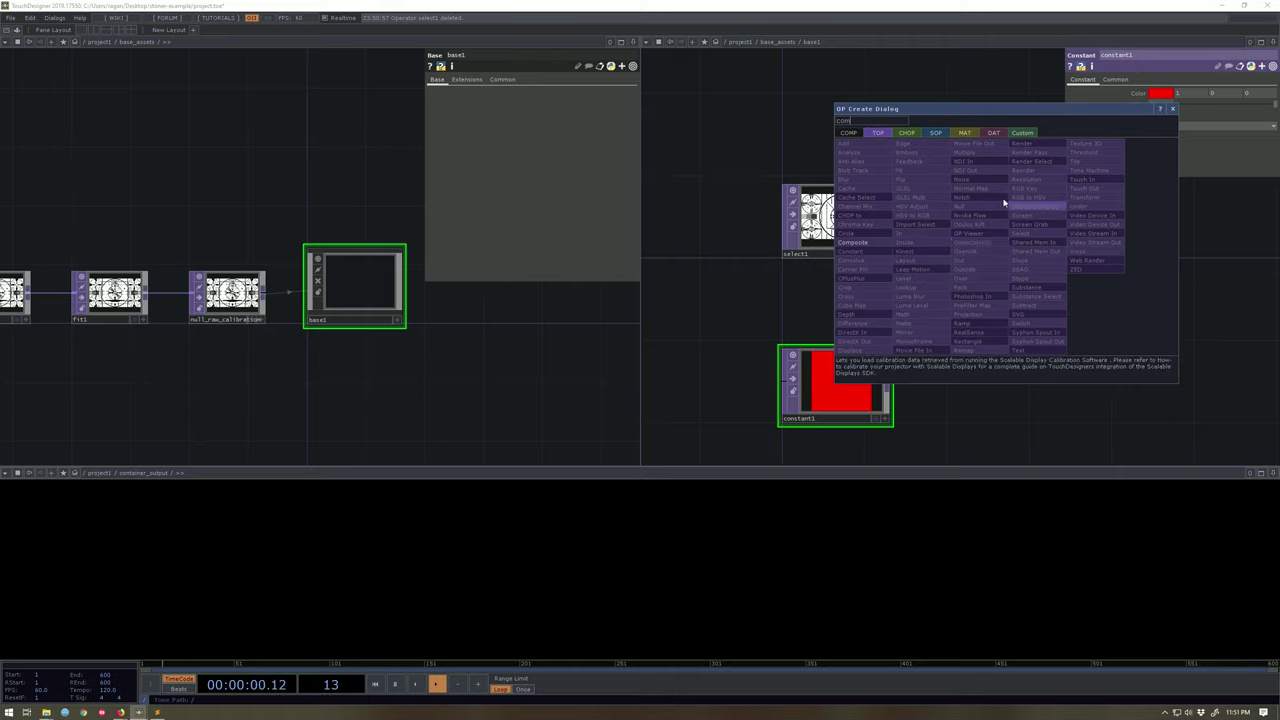
{"action": "left_click", "coordinate": [860, 242]}
{"action": "left_click", "coordinate": [982, 238]}
{"action": "right_click_drag", "start_coordinate": [928, 218], "coordinate": [866, 391]}
{"action": "left_click_drag", "start_coordinate": [912, 197], "coordinate": [1015, 254]}
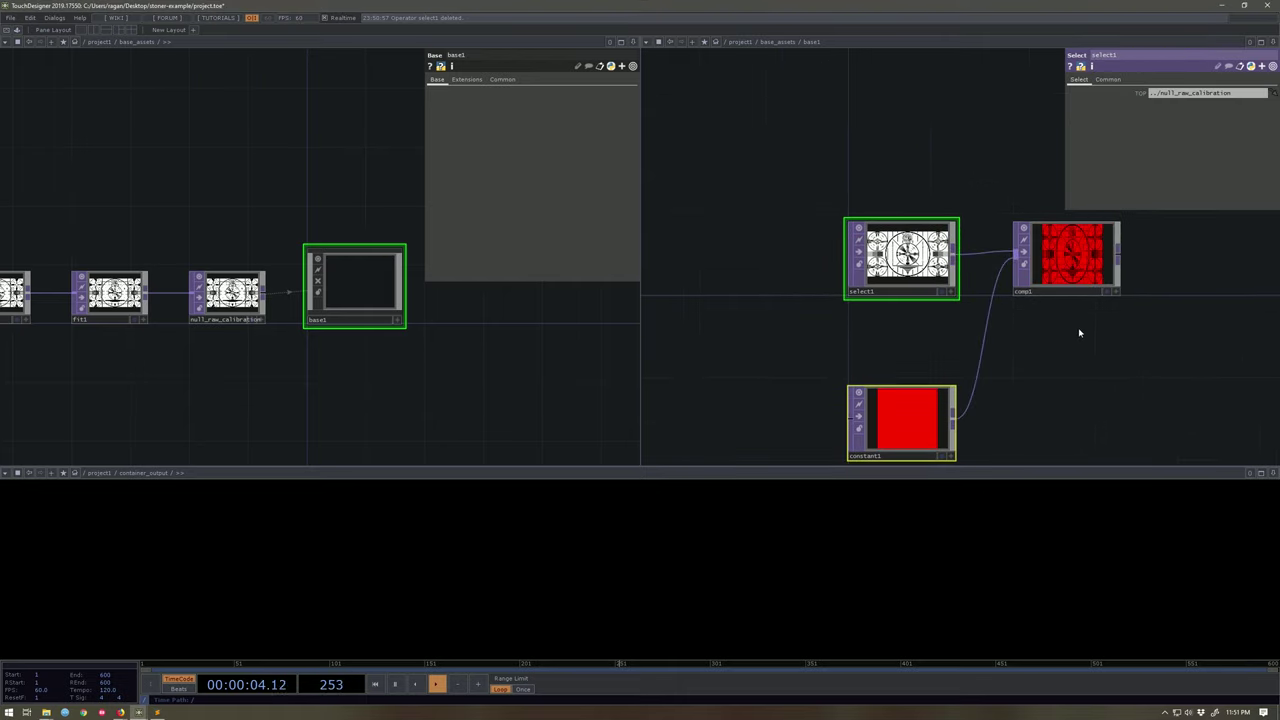
Set comp1's fixed layer to Input 1 in its transform settings.
{"action": "left_click_drag", "start_coordinate": [1080, 331], "coordinate": [898, 313]}
{"action": "scroll", "coordinate": [877, 247], "scroll_direction": "up", "scroll_amount": 3}
{"action": "left_click", "coordinate": [877, 247]}
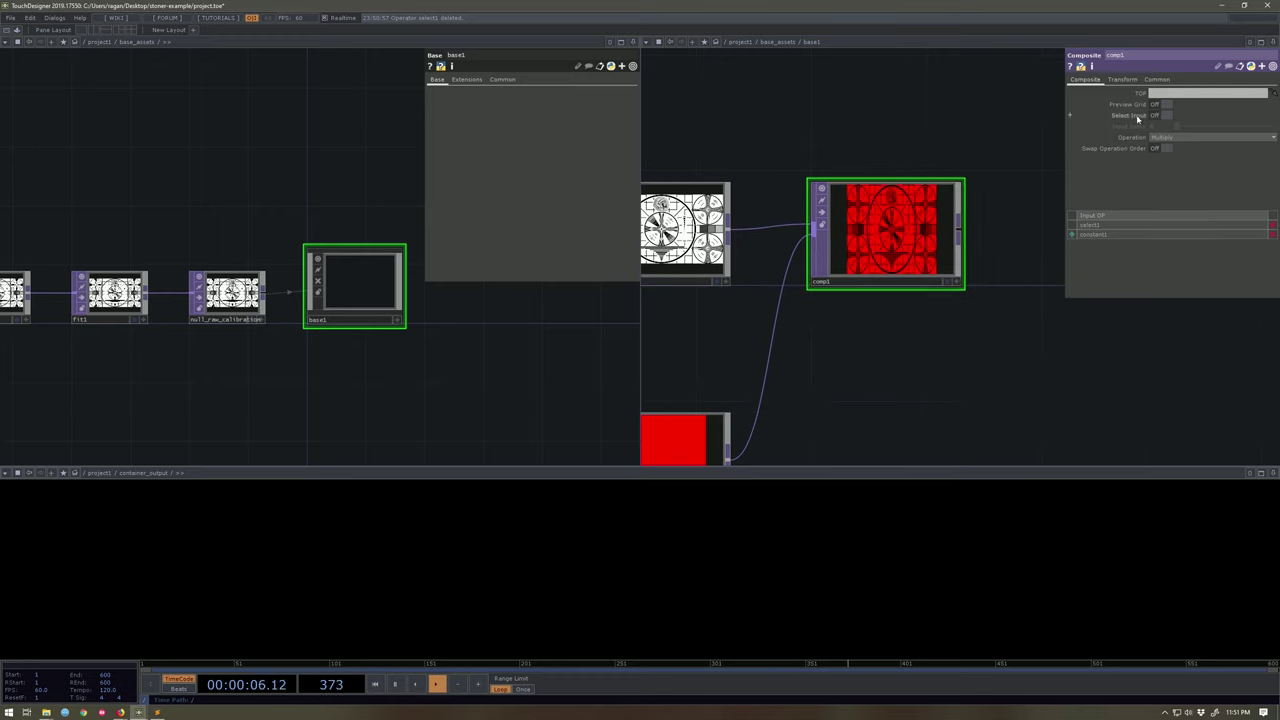
{"action": "left_click", "coordinate": [1122, 79]}
{"action": "left_click", "coordinate": [1165, 104]}
{"action": "left_click", "coordinate": [1163, 110]}
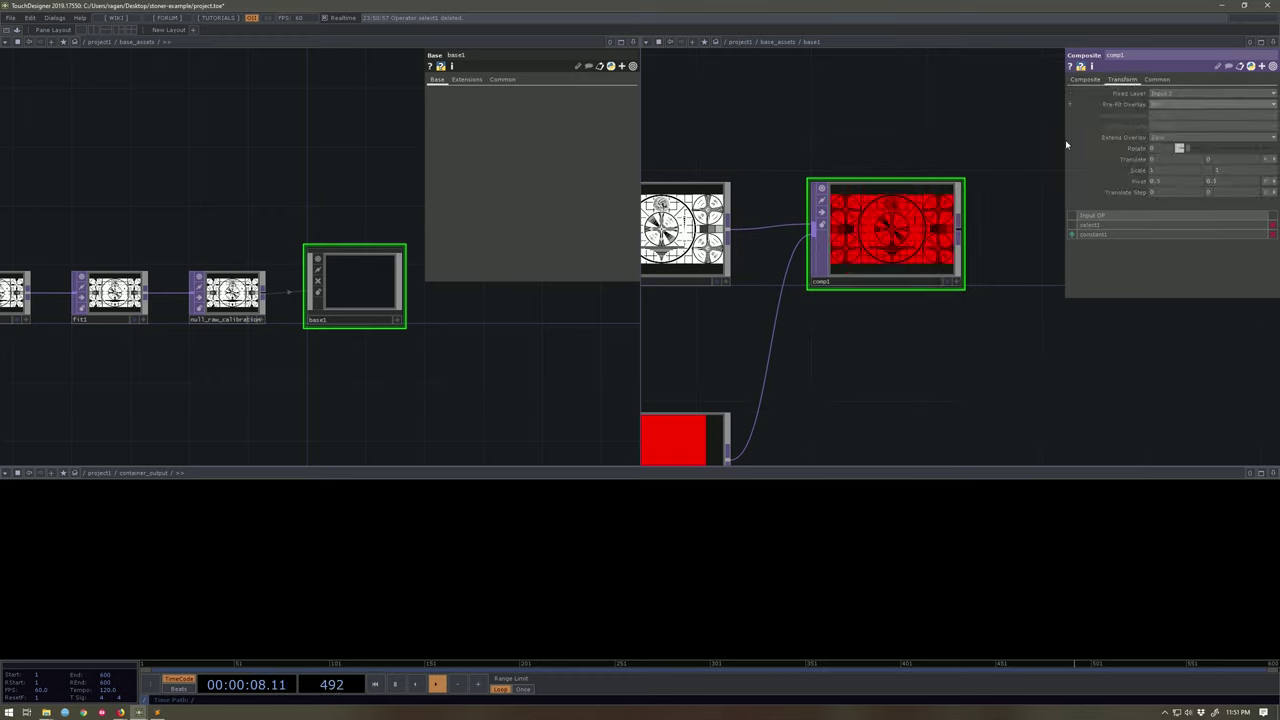
{"action": "scroll", "coordinate": [928, 234], "scroll_direction": "up", "scroll_amount": 3}
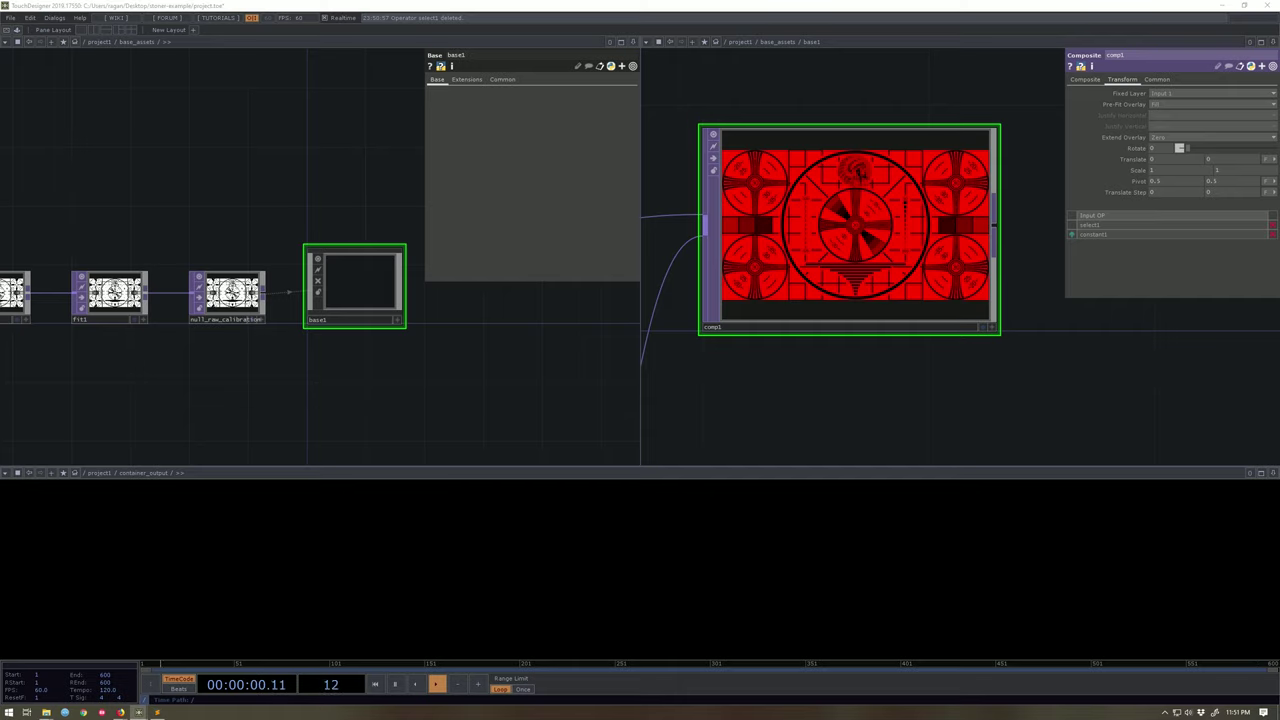
Add a Text TOP connected to comp1's output and place it directly beside comp1.
{"action": "scroll", "coordinate": [962, 225], "scroll_direction": "down", "scroll_amount": 4}
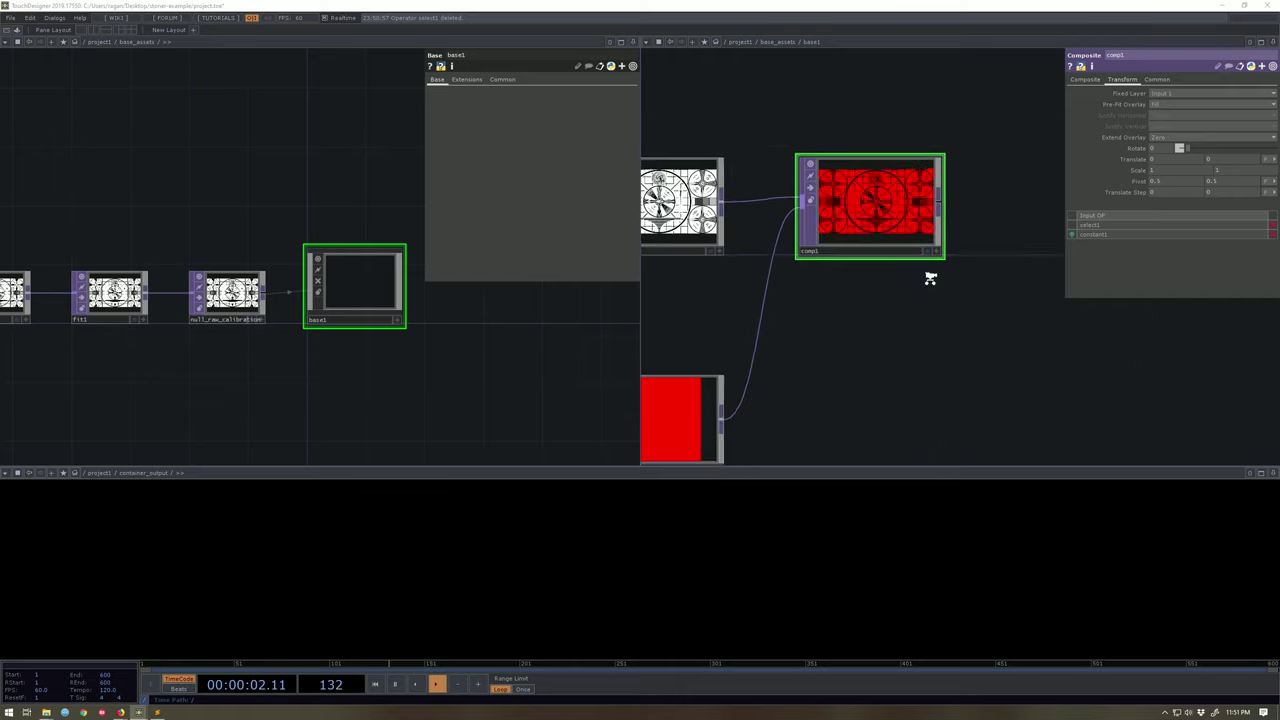
{"action": "right_click", "coordinate": [804, 196]}
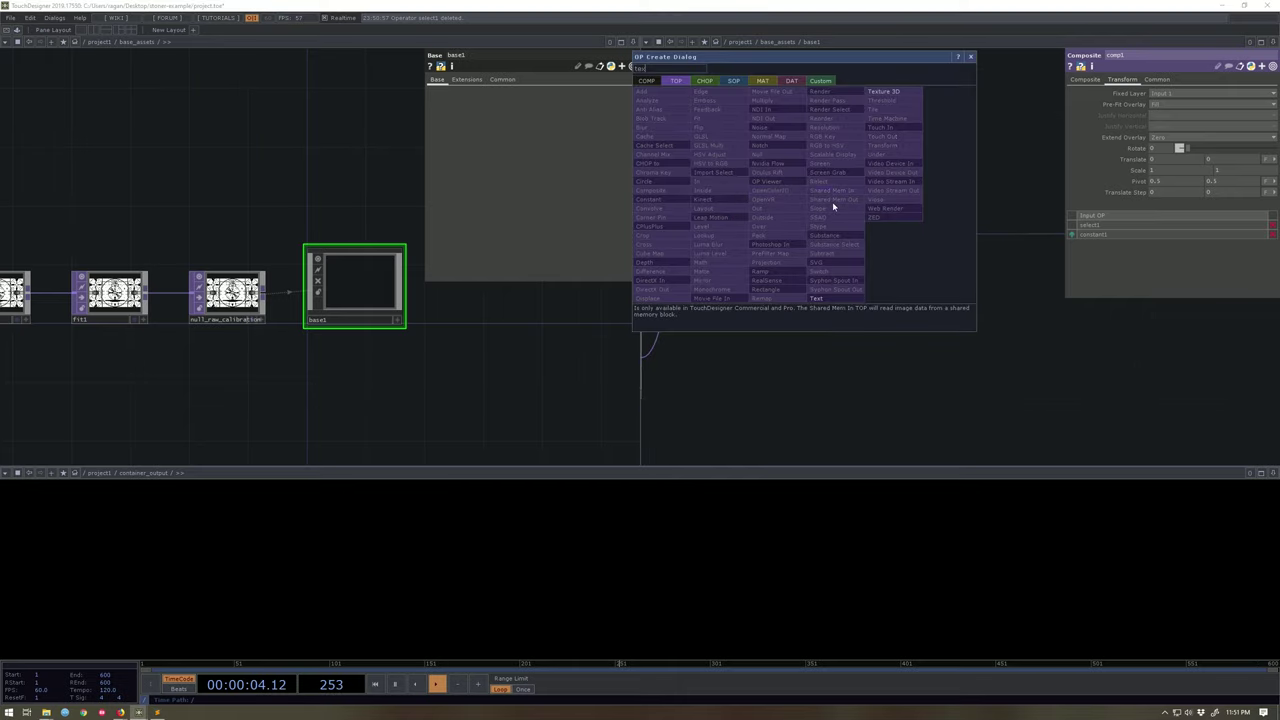
{"action": "left_click", "coordinate": [861, 299]}
{"action": "left_click", "coordinate": [965, 196]}
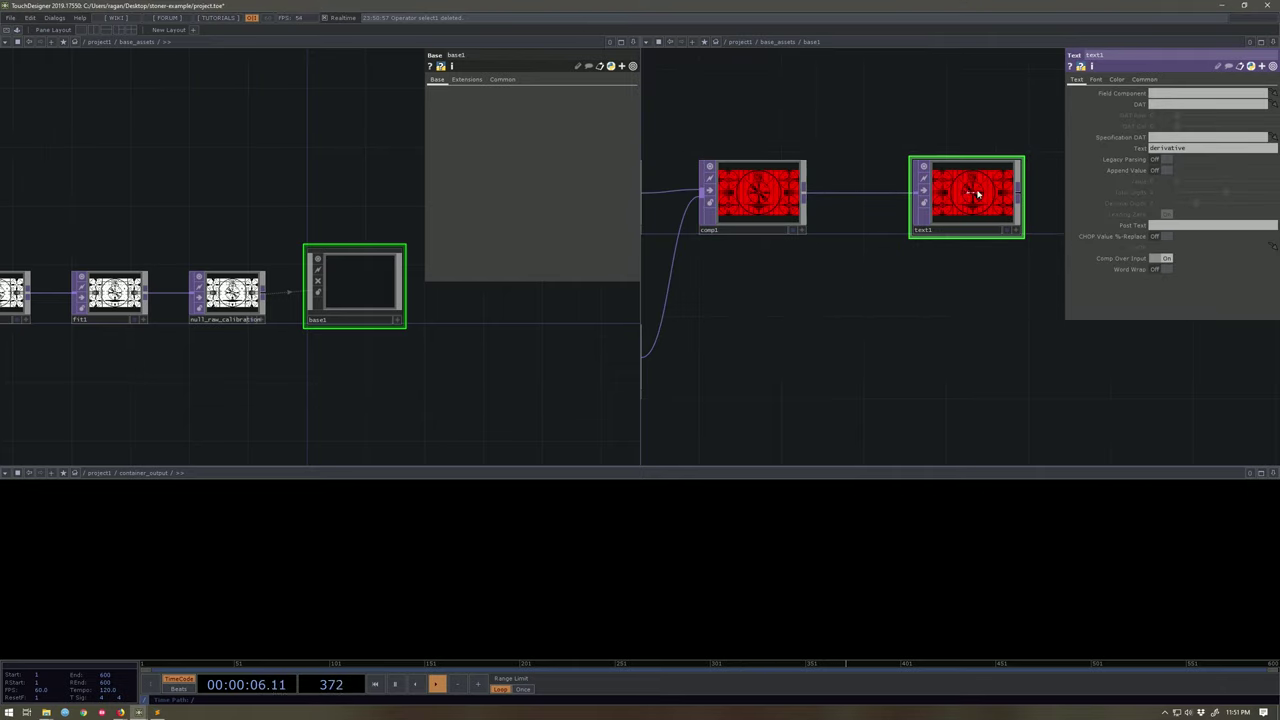
{"action": "left_click_drag", "start_coordinate": [971, 191], "coordinate": [923, 193]}
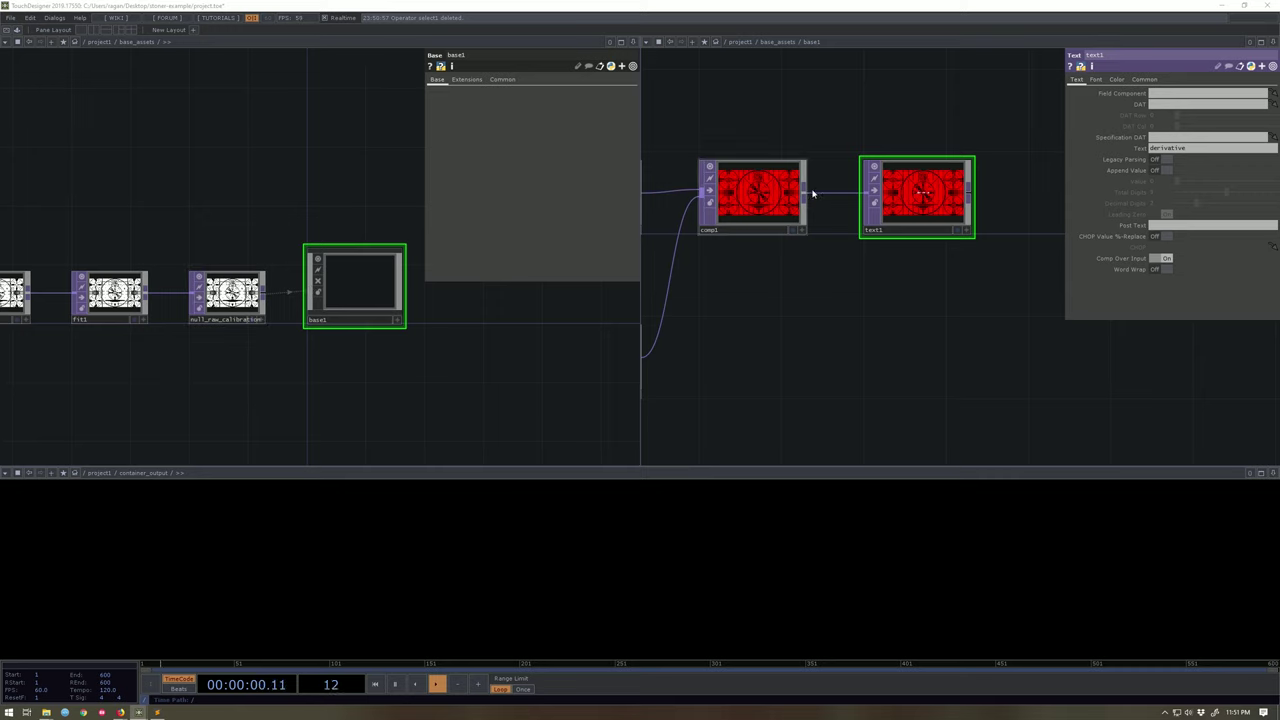
Change text1's displayed text to "chan".
{"action": "scroll", "coordinate": [891, 206], "scroll_direction": "up", "scroll_amount": 8}
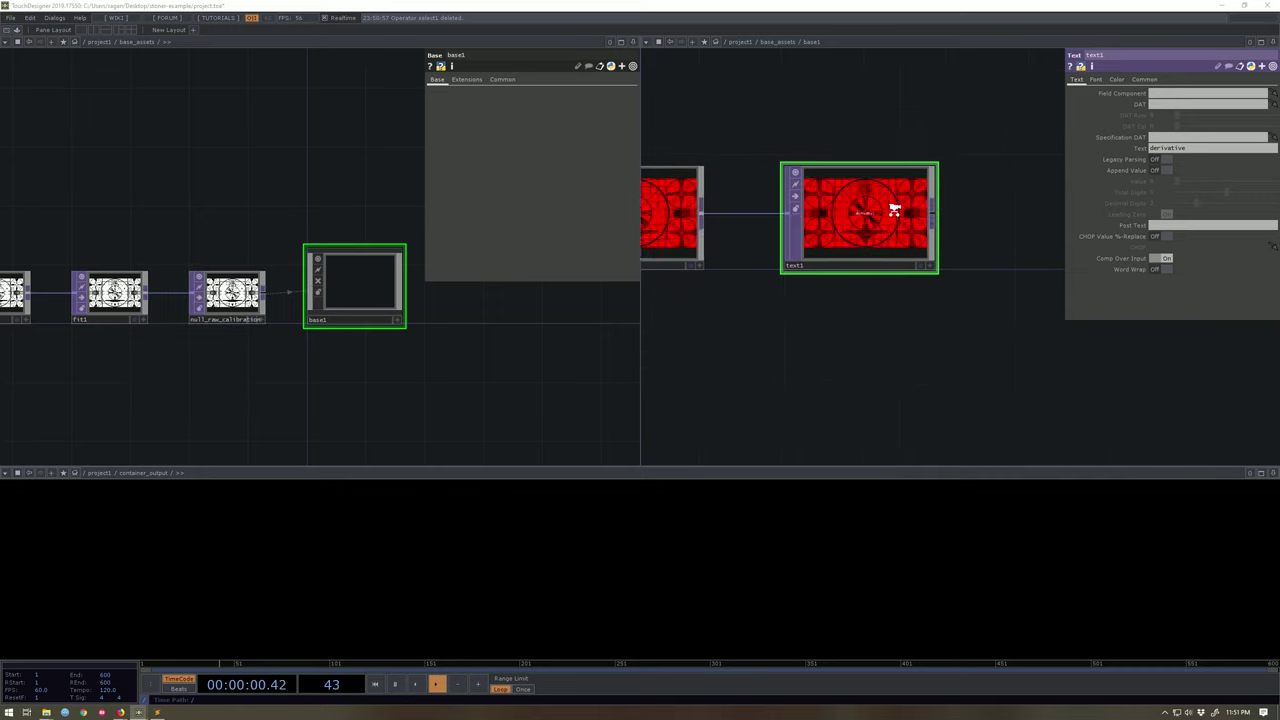
{"action": "left_click", "coordinate": [1226, 149]}
{"action": "type", "text": "chan"}
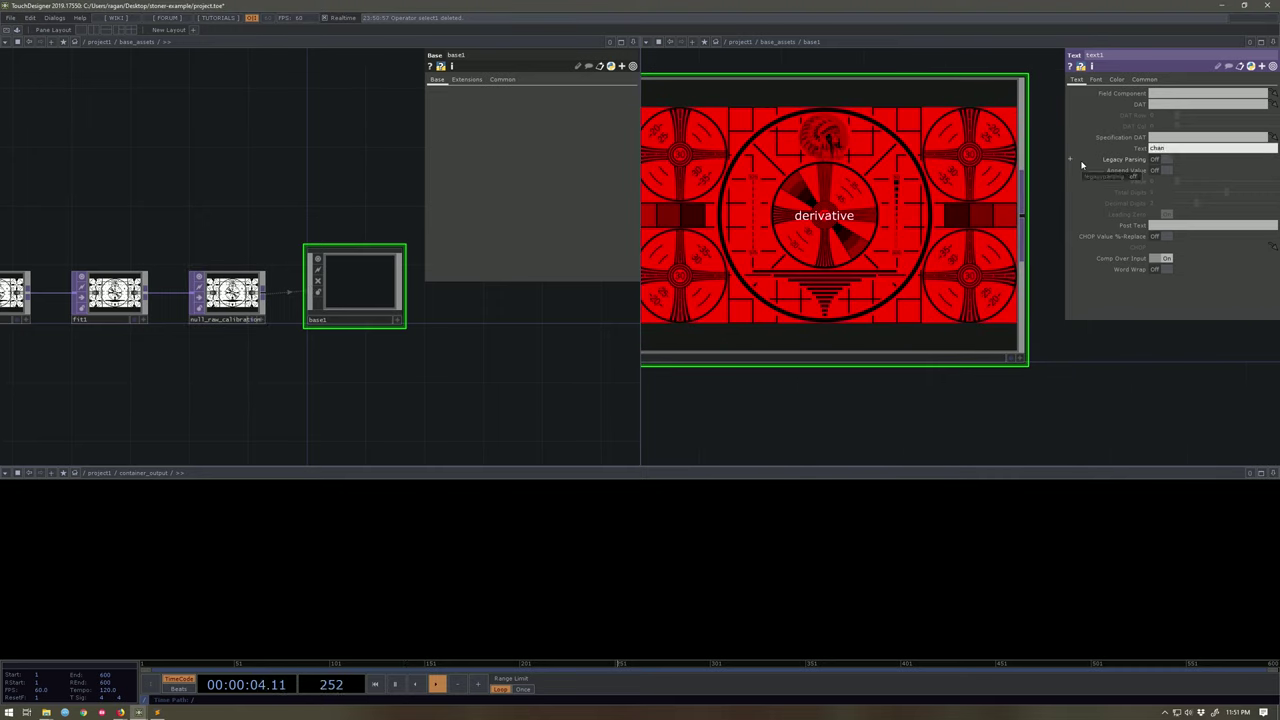
{"action": "left_click_drag", "start_coordinate": [1098, 376], "coordinate": [1168, 353]}
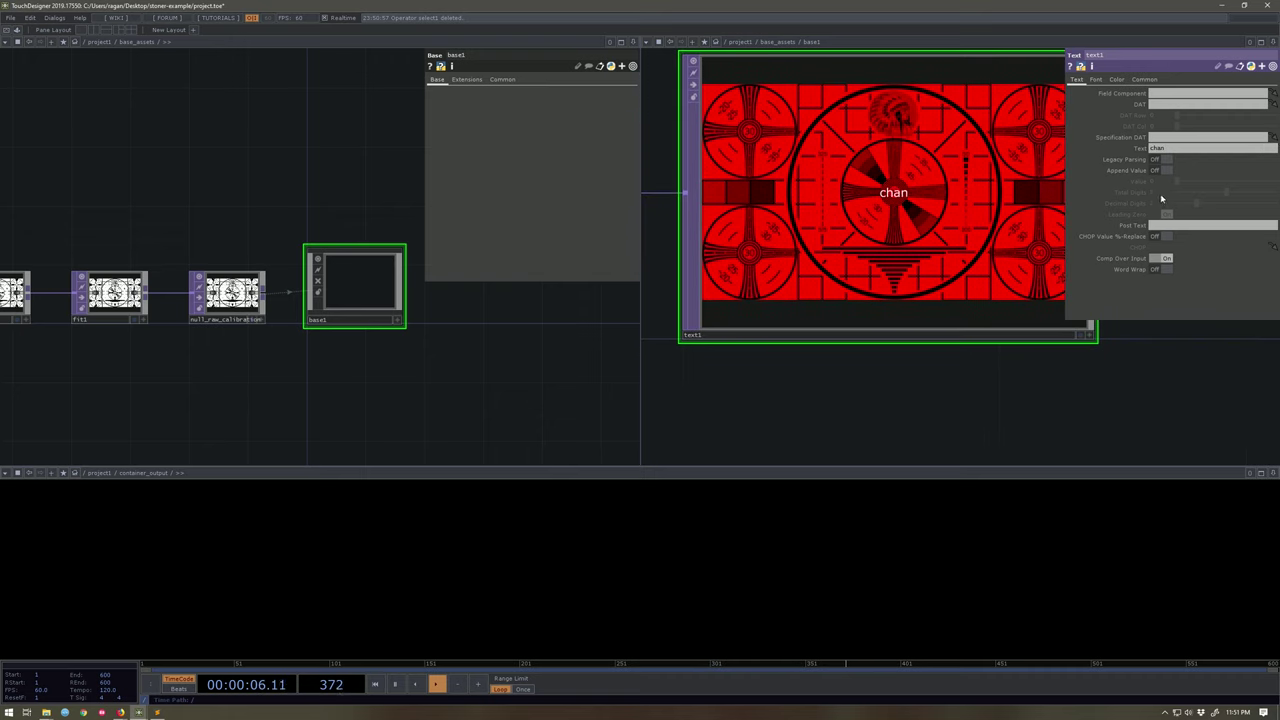
Examine how the channel containers inside container_output are named and numbered, and return to the base_assets network.
{"action": "left_click", "coordinate": [1170, 225]}
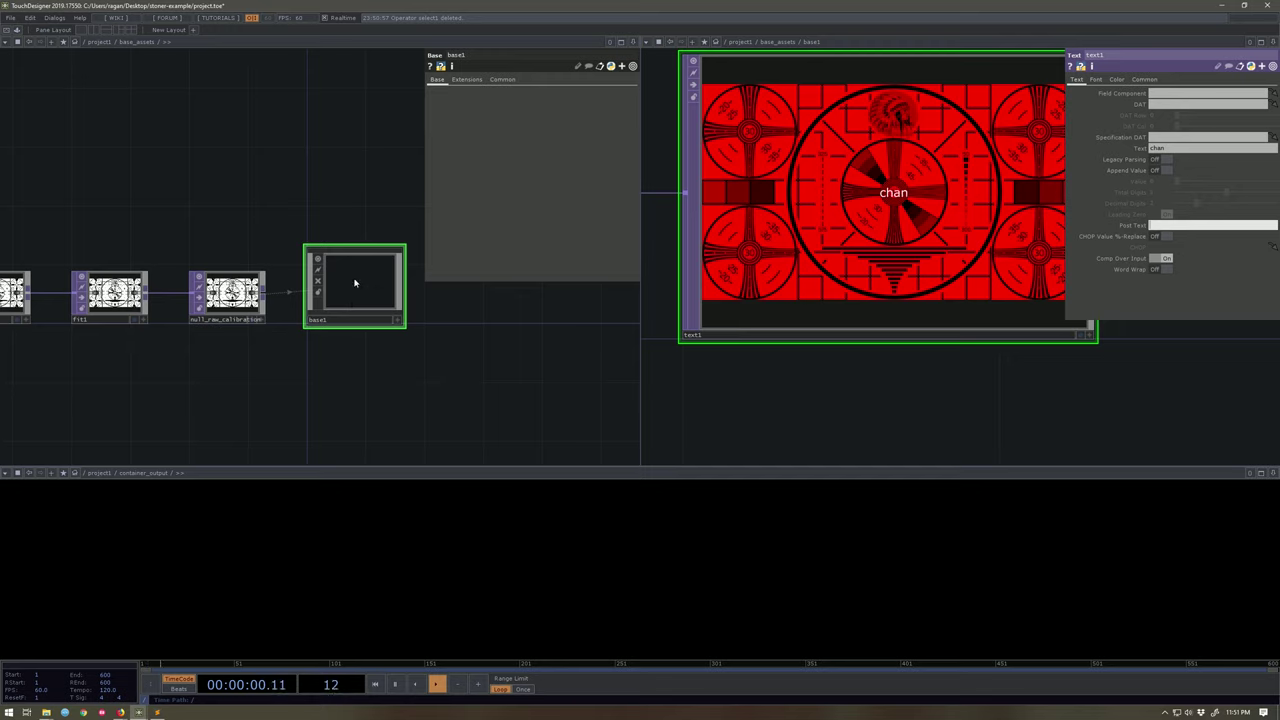
{"action": "key", "text": "u"}
{"action": "scroll", "coordinate": [237, 305], "scroll_direction": "down", "scroll_amount": 3}
{"action": "key", "text": "p"}
{"action": "scroll", "coordinate": [329, 294], "scroll_direction": "up", "scroll_amount": 3}
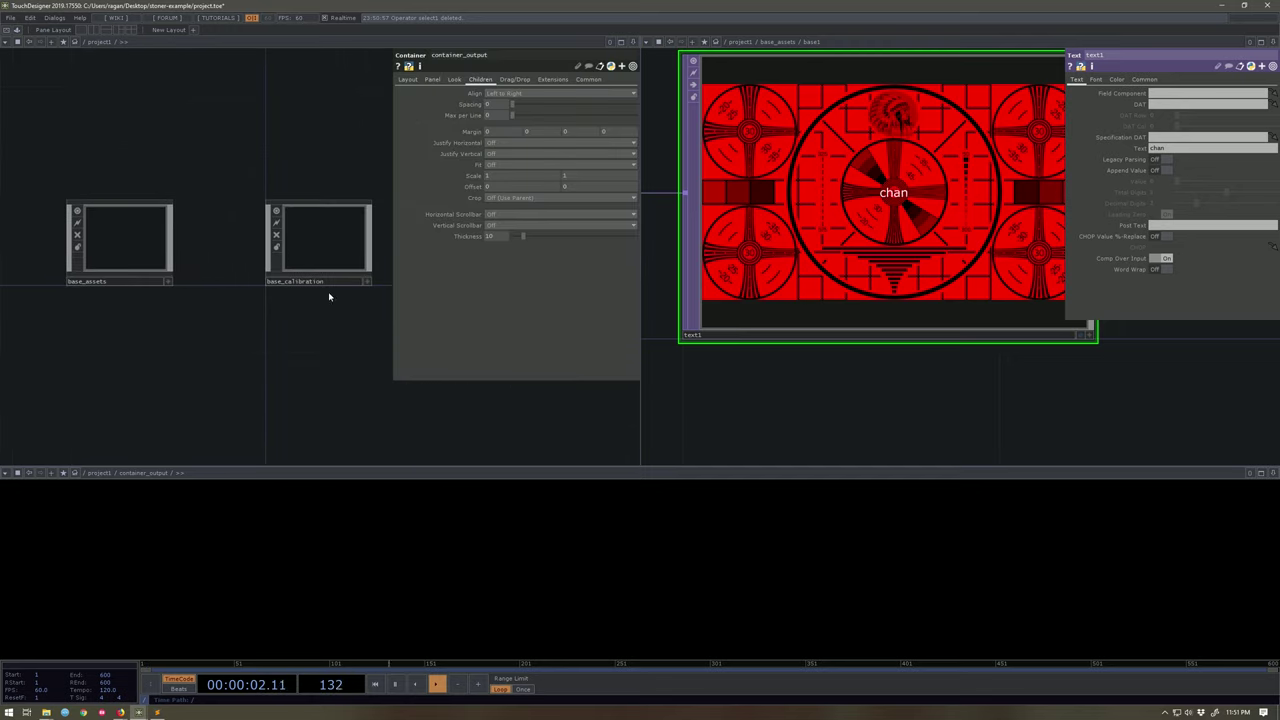
{"action": "scroll", "coordinate": [271, 238], "scroll_direction": "down", "scroll_amount": 3}
{"action": "scroll", "coordinate": [337, 297], "scroll_direction": "up", "scroll_amount": 5}
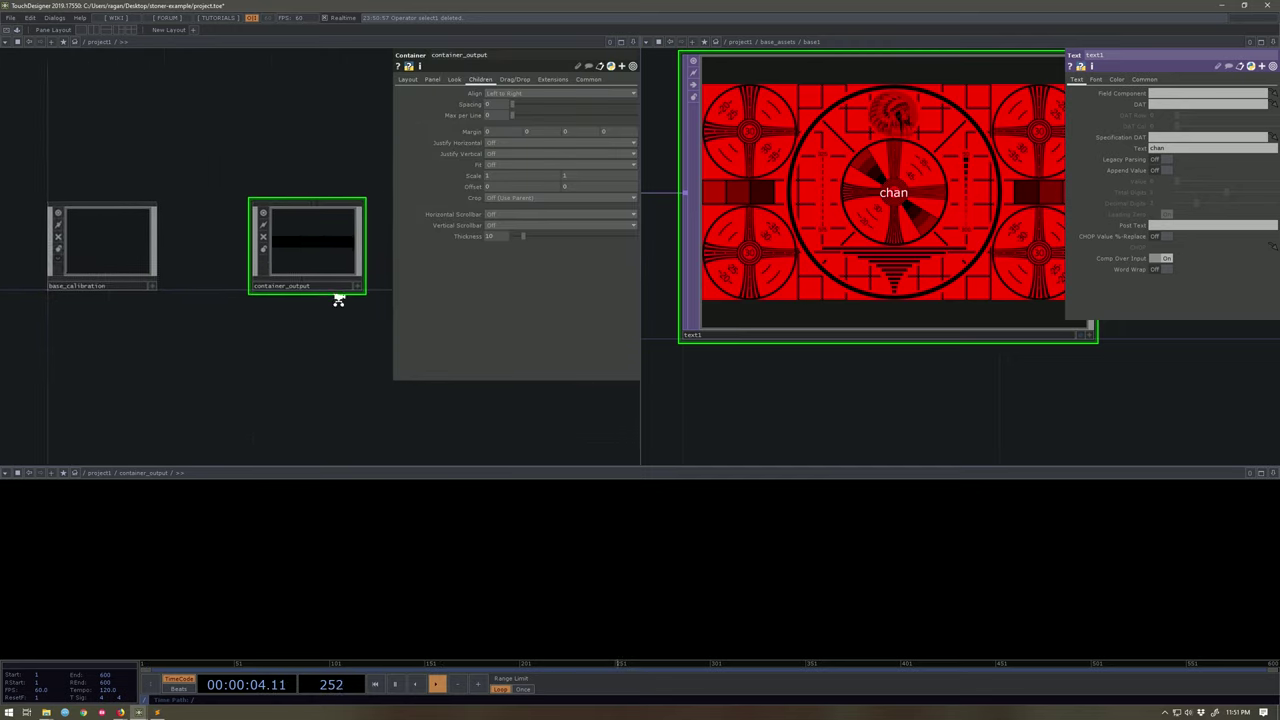
{"action": "left_click_drag", "start_coordinate": [297, 251], "coordinate": [139, 373]}
{"action": "key", "text": "p"}
{"action": "scroll", "coordinate": [157, 320], "scroll_direction": "up", "scroll_amount": 3}
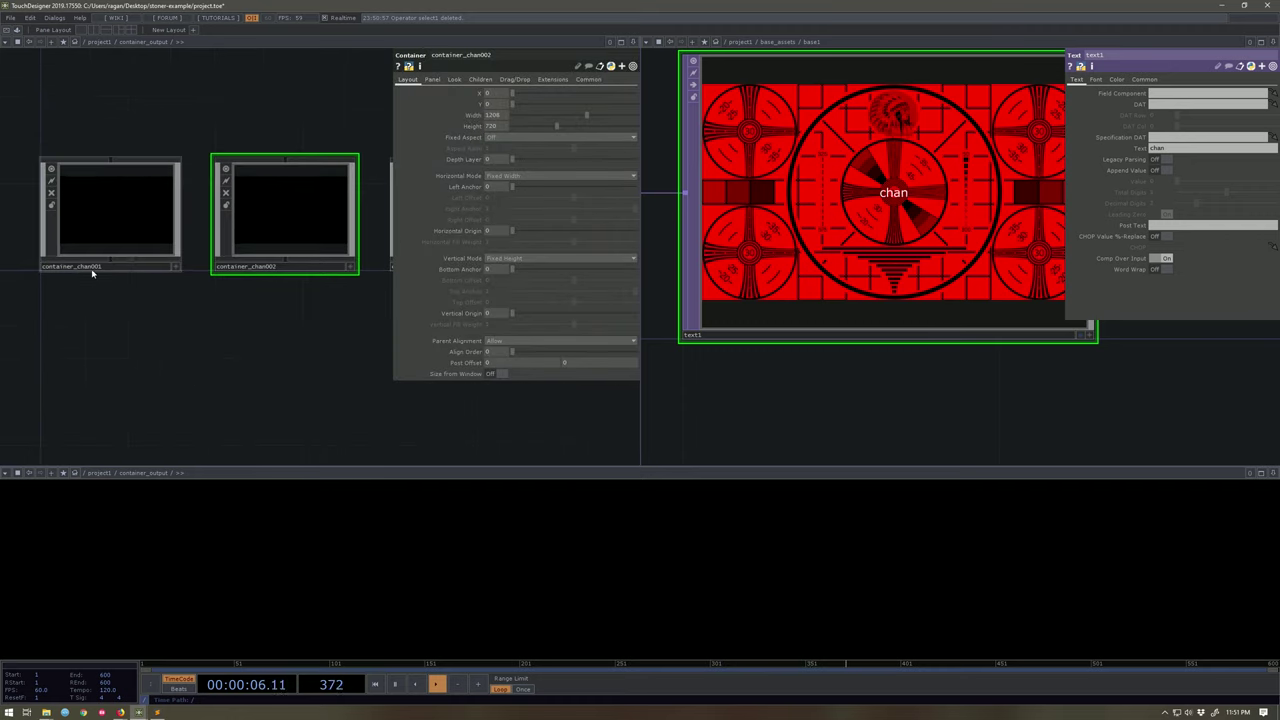
{"action": "left_click", "coordinate": [77, 267]}
{"action": "left_click_drag", "start_coordinate": [76, 267], "coordinate": [104, 267]}
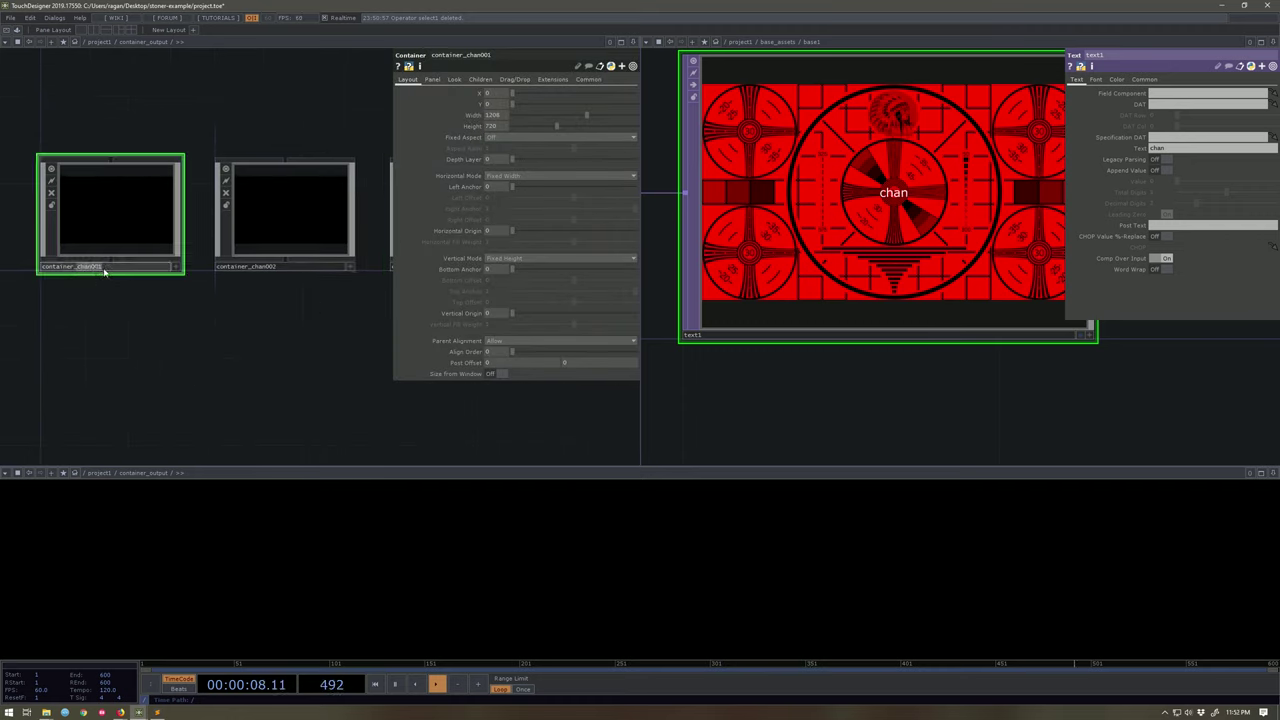
{"action": "scroll", "coordinate": [237, 206], "scroll_direction": "down", "scroll_amount": 5}
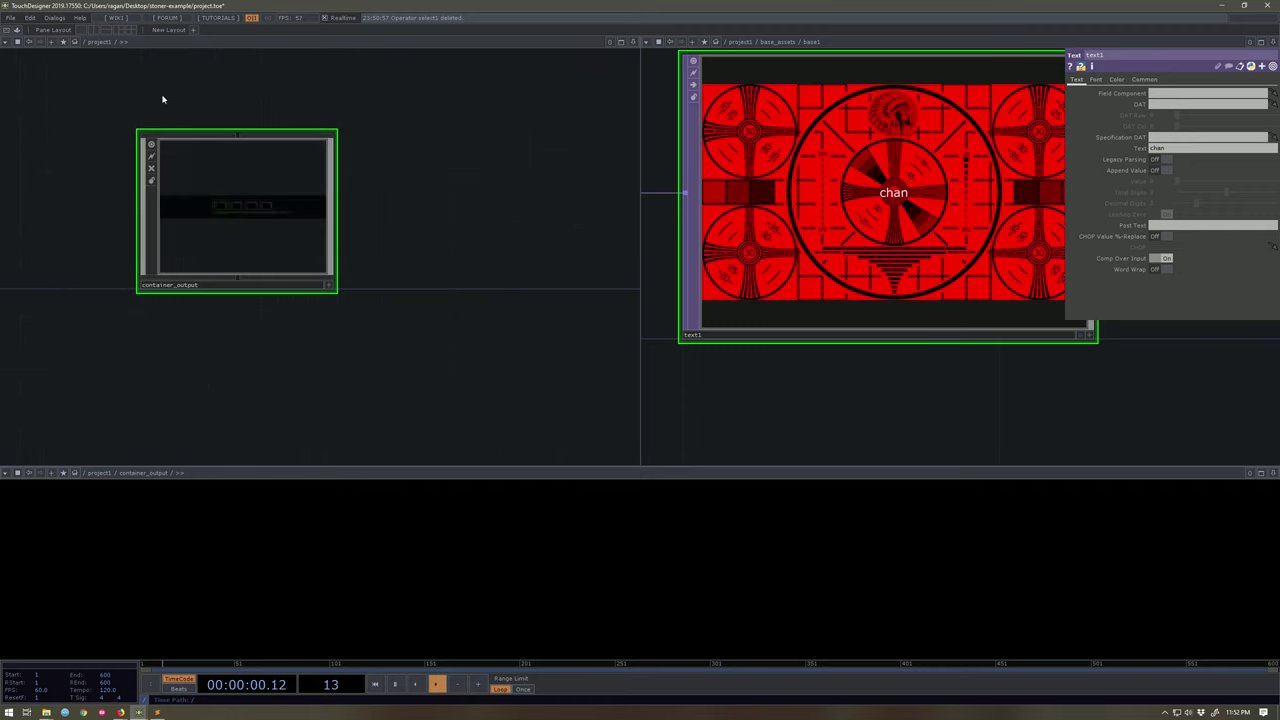
{"action": "scroll", "coordinate": [182, 183], "scroll_direction": "up", "scroll_amount": 3}
{"action": "scroll", "coordinate": [149, 194], "scroll_direction": "down", "scroll_amount": 3}
{"action": "key", "text": "p"}
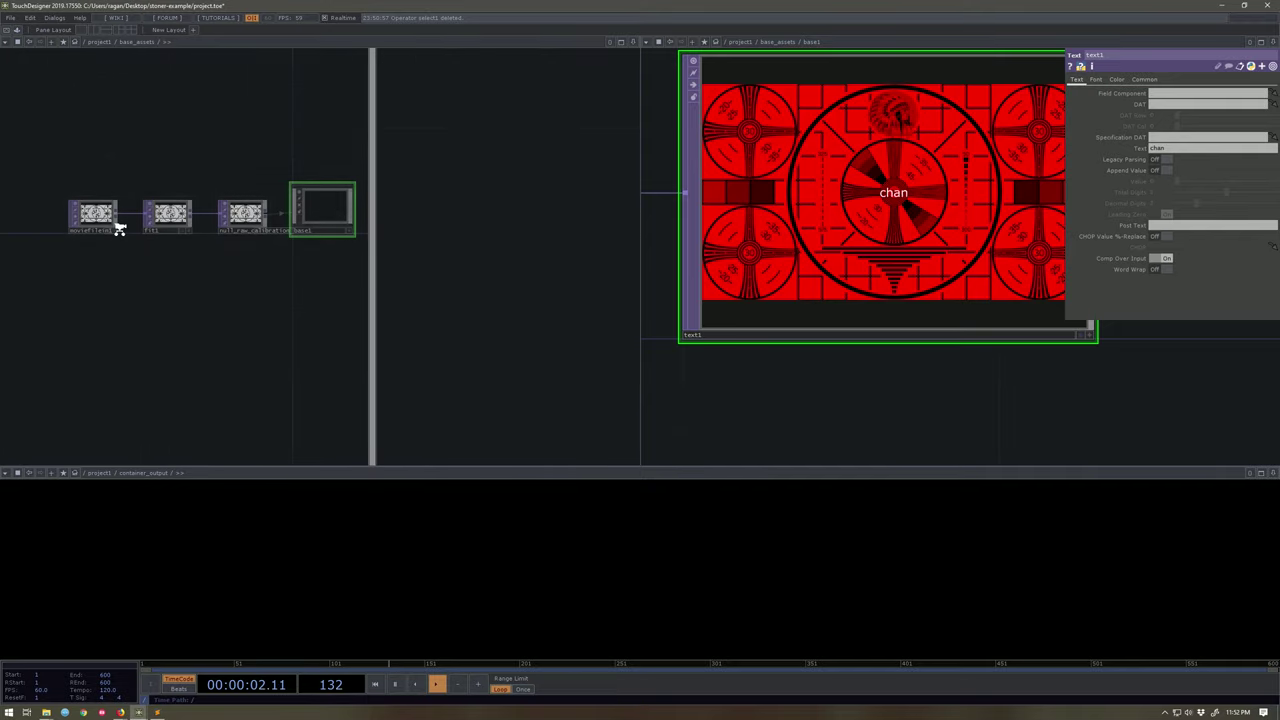
{"action": "key", "text": "p"}
{"action": "scroll", "coordinate": [300, 310], "scroll_direction": "up", "scroll_amount": 3}
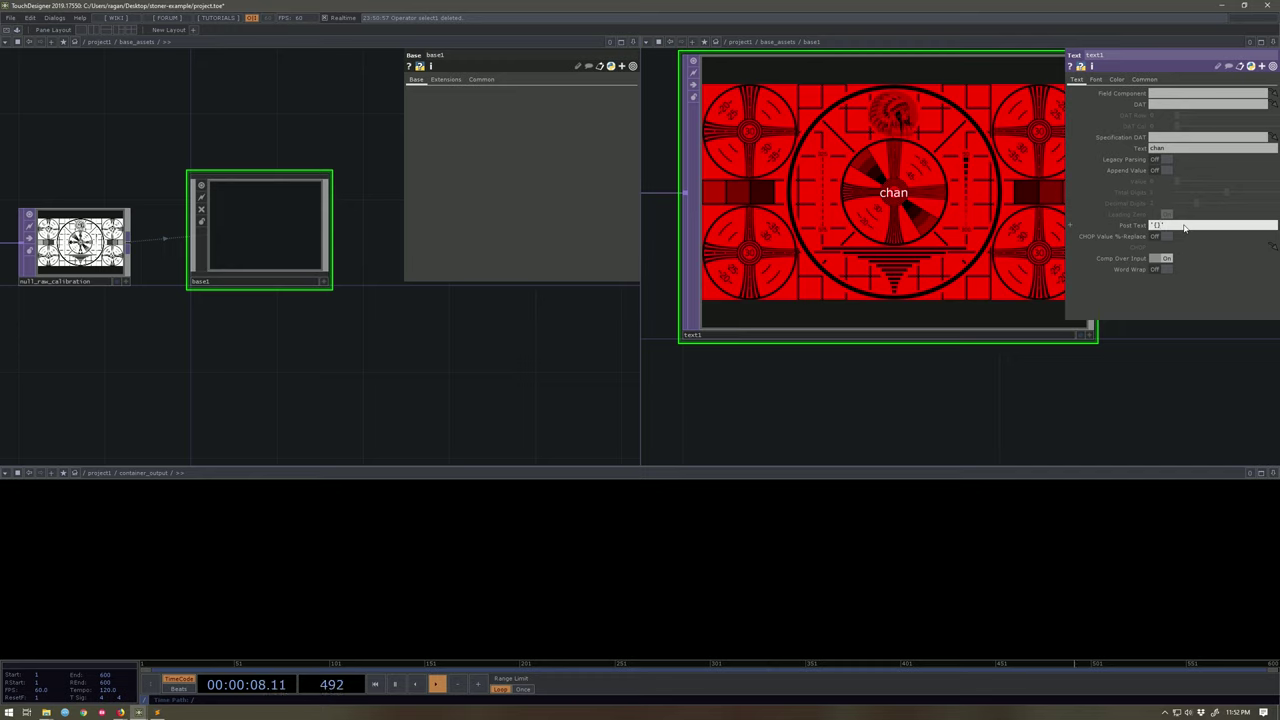
Set text1's Post Text to the expression '{0:03d}'.format(parent().digits) so the label ends in a three-digit channel number.
{"action": "type", "text": ":0"}
{"action": "type", "text": ".format(parent().digits"}
{"action": "left_click", "coordinate": [1137, 226]}
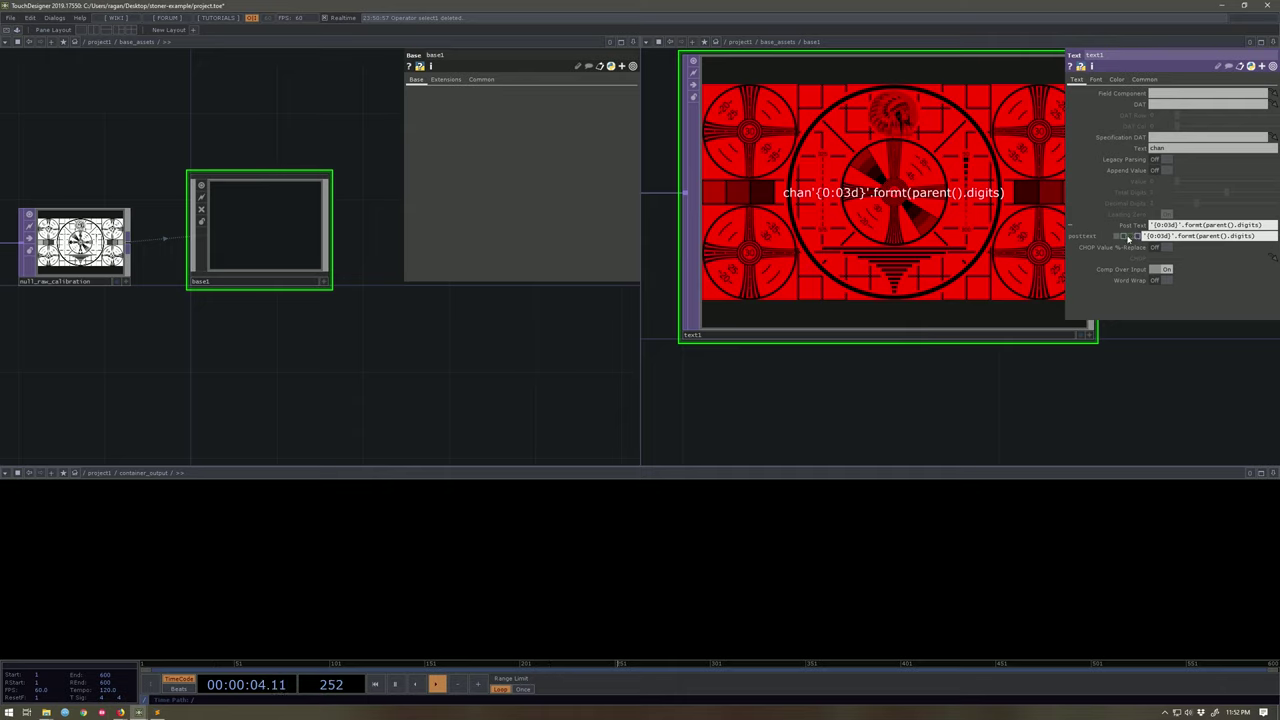
{"action": "left_click", "coordinate": [1125, 236]}
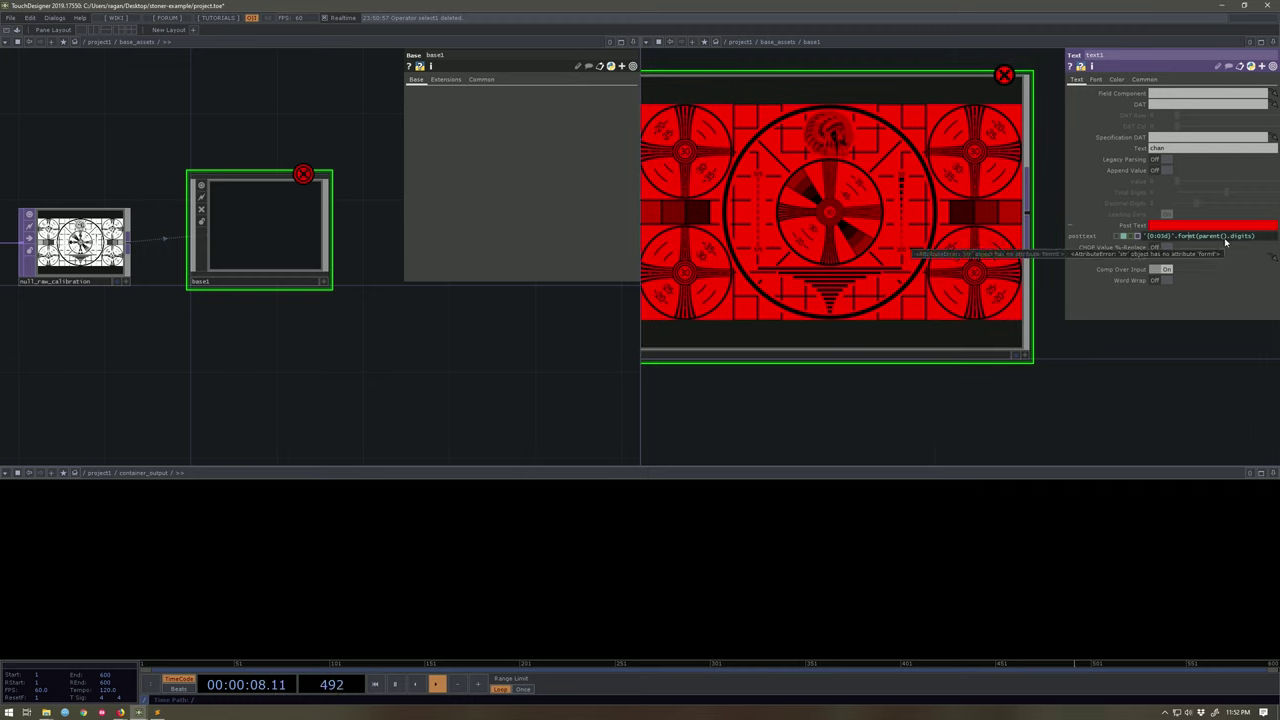
{"action": "type", "text": "a"}
{"action": "key", "text": "Return"}
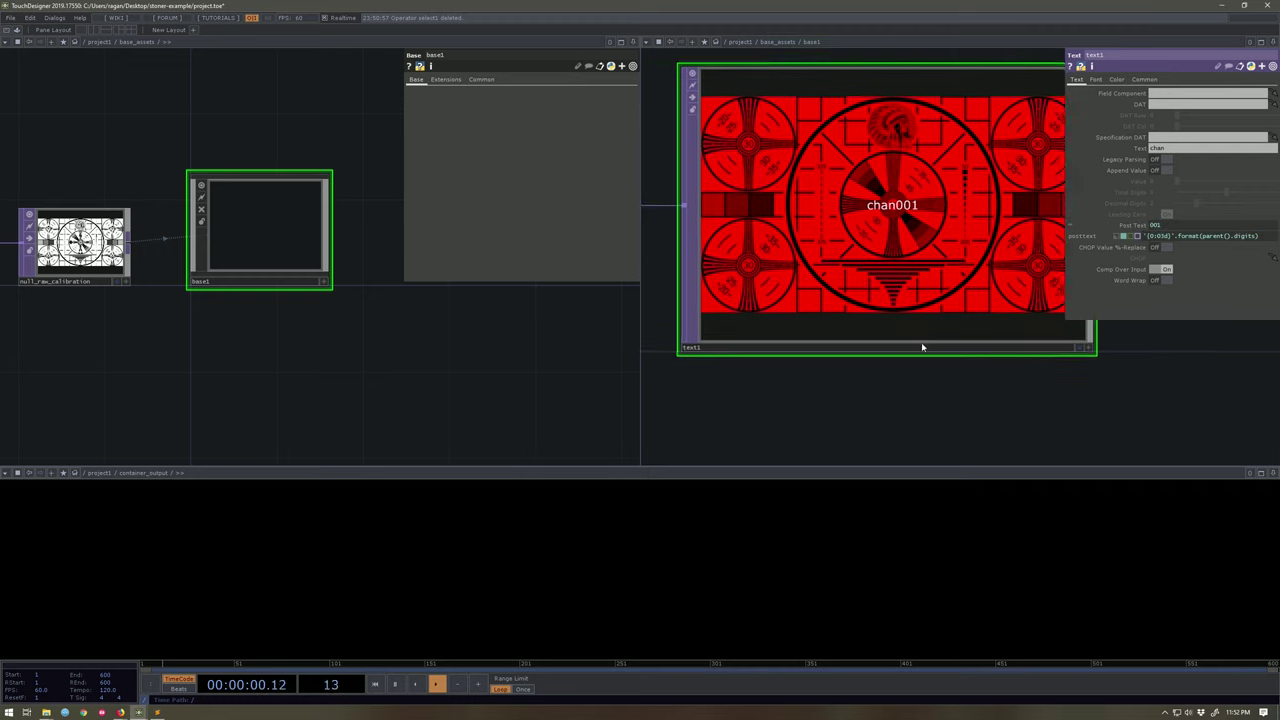
Enlarge text1's font, align the text vertically to Bottom, and set the vertical border space to 20.
{"action": "left_click_drag", "start_coordinate": [921, 346], "coordinate": [951, 341]}
{"action": "left_click", "coordinate": [1096, 79]}
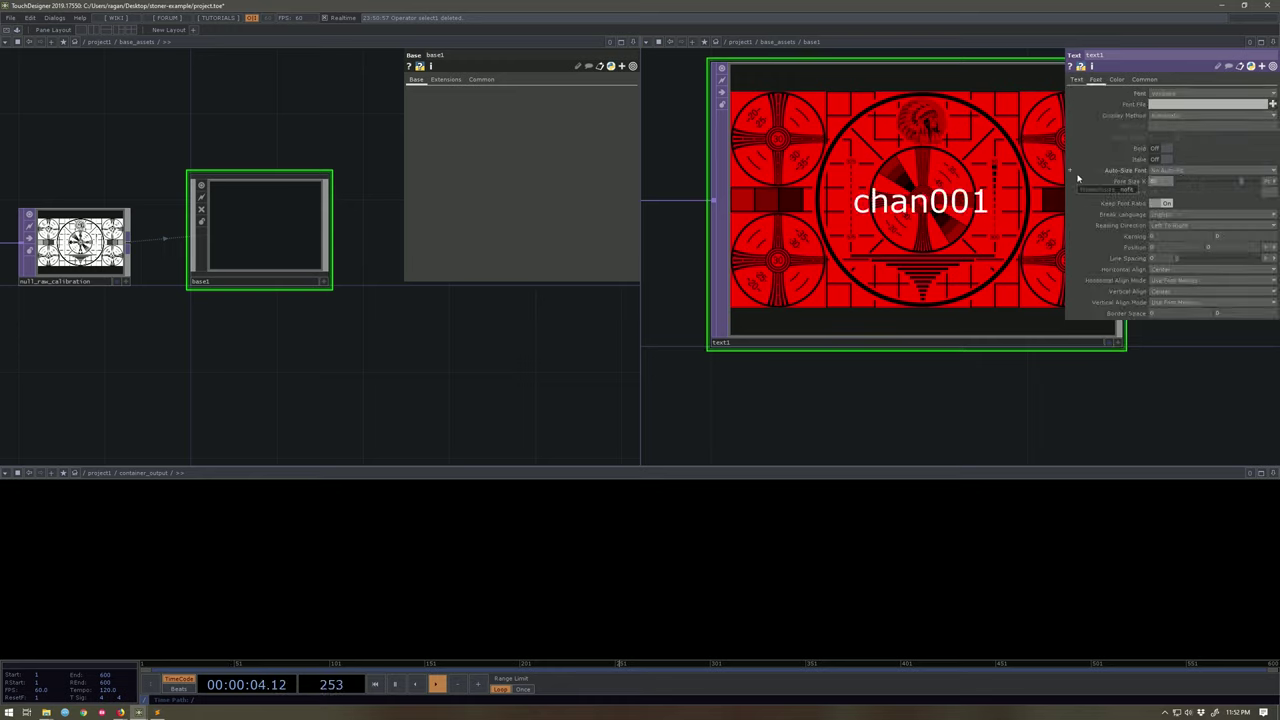
{"action": "left_click", "coordinate": [1181, 292]}
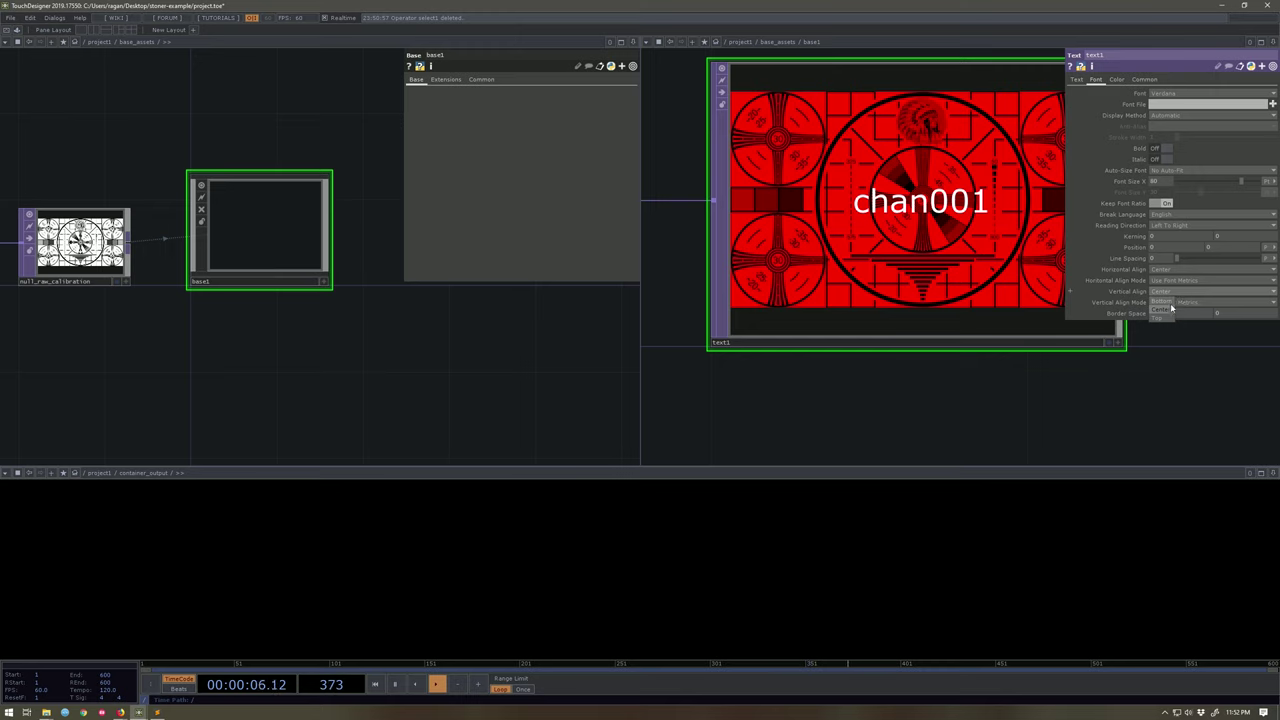
{"action": "left_click", "coordinate": [1162, 300]}
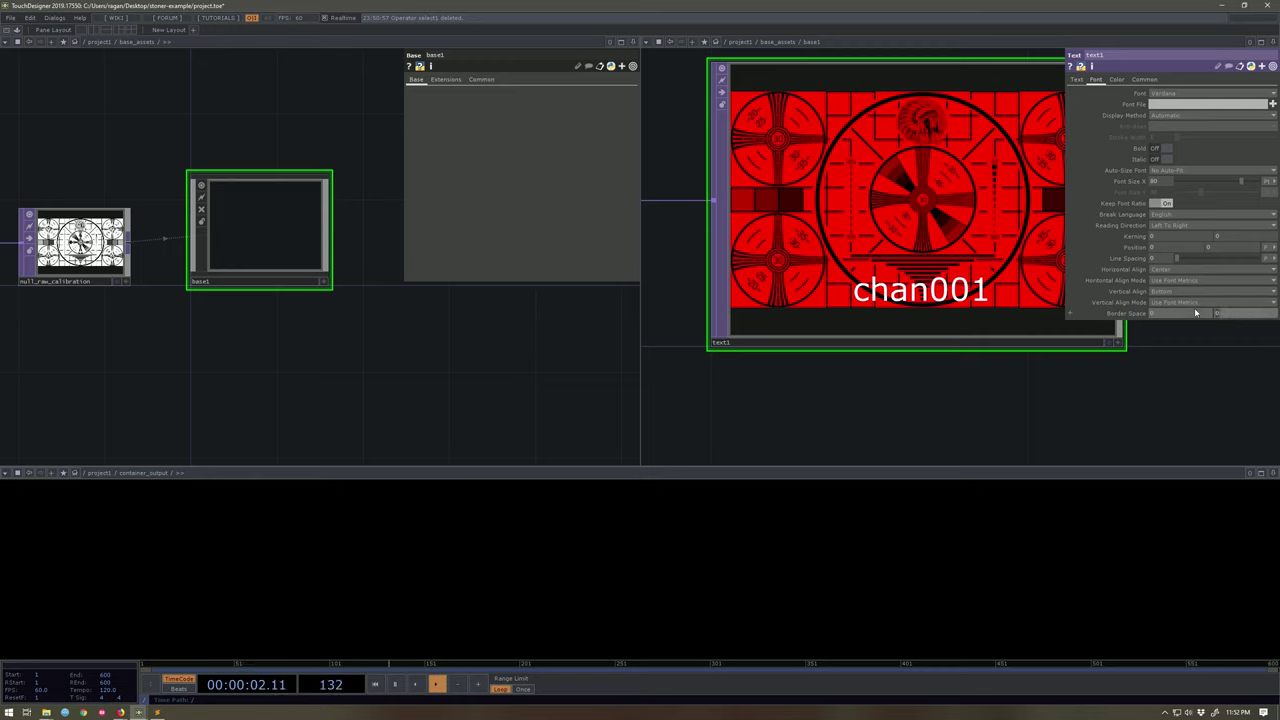
{"action": "type", "text": "20"}
{"action": "key", "text": "Return"}
Add an Out TOP connected to text1's output and line it up at the end of the chain.
{"action": "scroll", "coordinate": [922, 289], "scroll_direction": "down", "scroll_amount": 3}
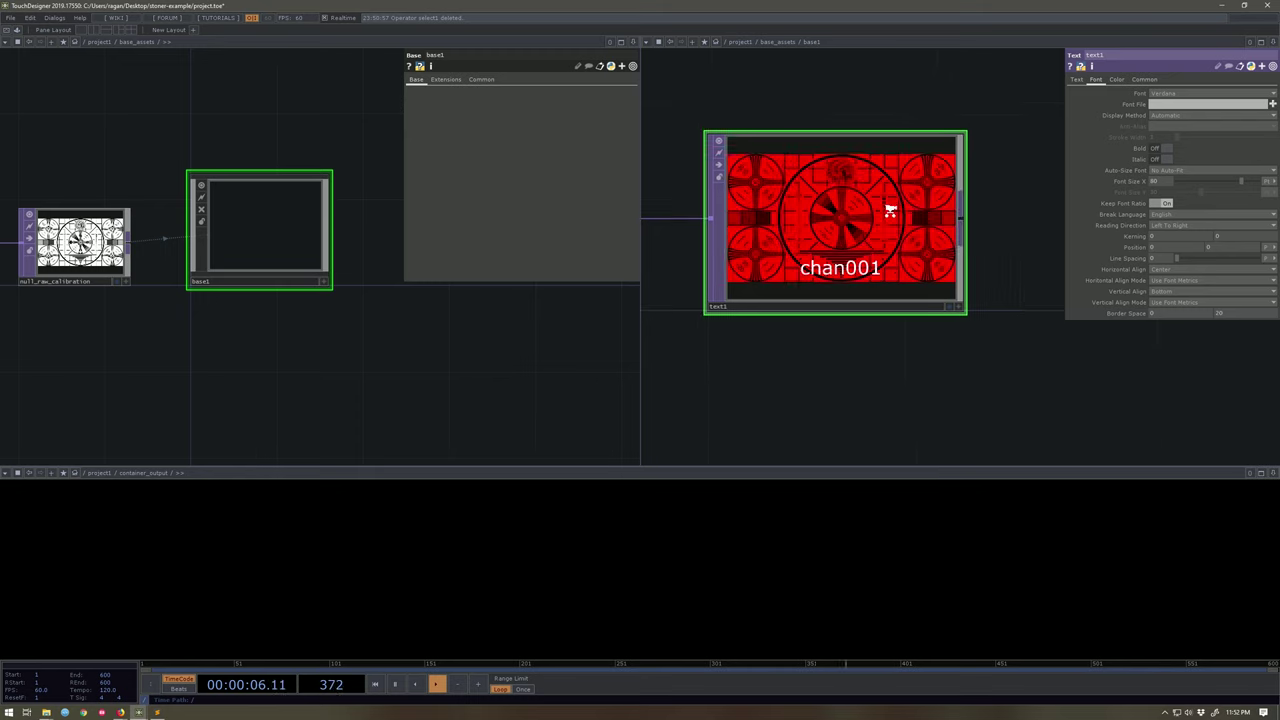
{"action": "key", "text": "Tab"}
{"action": "type", "text": "ou"}
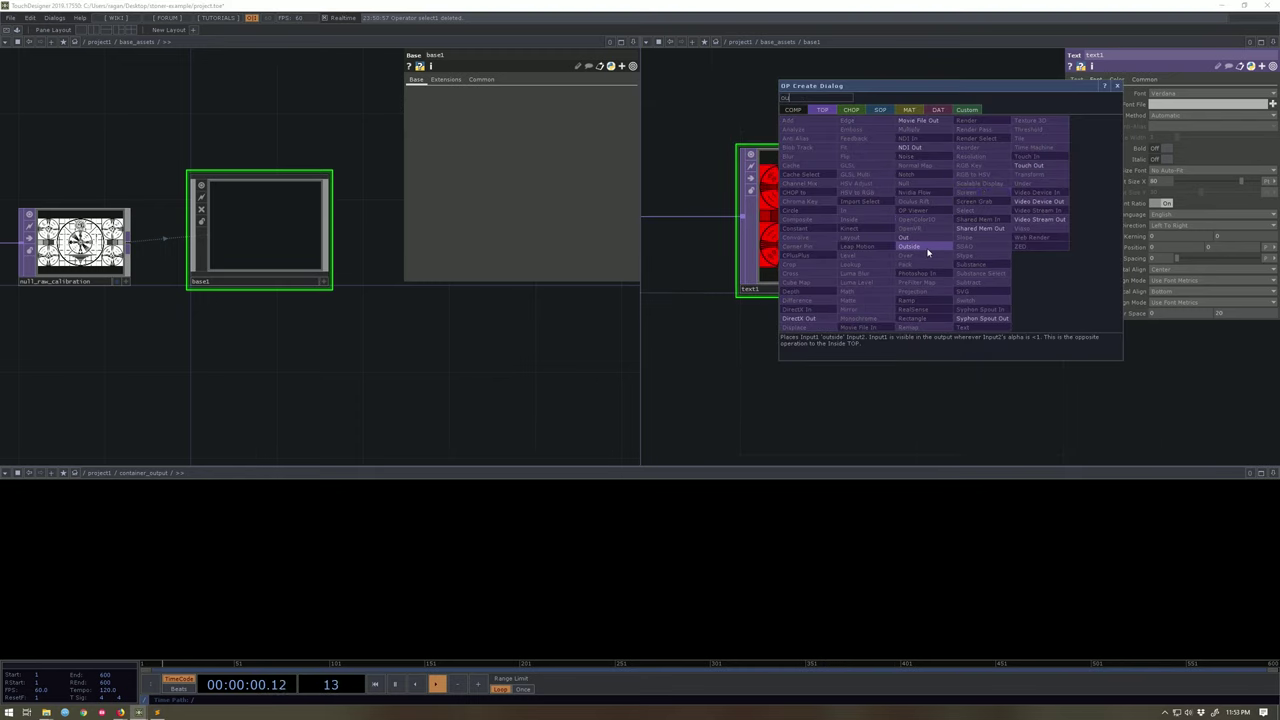
{"action": "left_click", "coordinate": [915, 238]}
{"action": "left_click", "coordinate": [1022, 197]}
{"action": "left_click_drag", "start_coordinate": [1021, 299], "coordinate": [939, 277]}
{"action": "scroll", "coordinate": [898, 249], "scroll_direction": "down", "scroll_amount": 3}
{"action": "right_click_drag", "start_coordinate": [977, 277], "coordinate": [931, 189]}
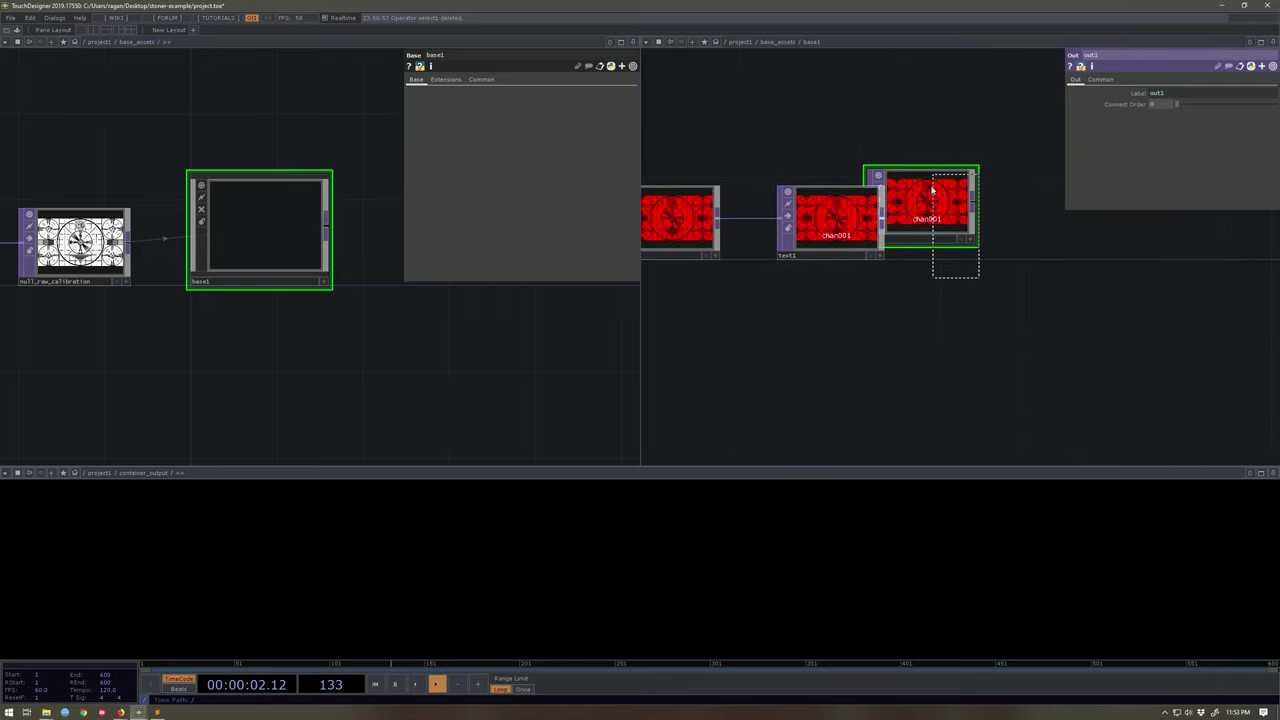
{"action": "left_click_drag", "start_coordinate": [932, 192], "coordinate": [1009, 237]}
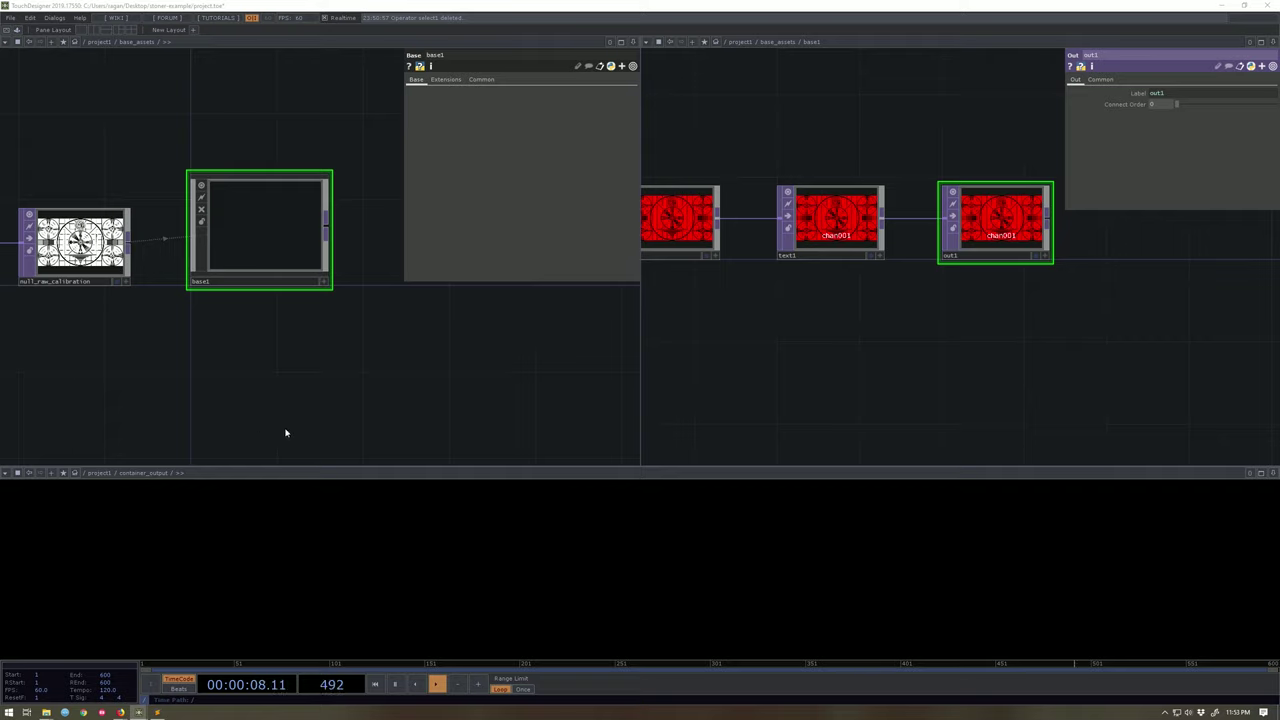
Open the Component Editor for the base1 component and add a custom parameter page named Settings.
{"action": "left_click_drag", "start_coordinate": [809, 340], "coordinate": [902, 312]}
{"action": "scroll", "coordinate": [902, 312], "scroll_direction": "down", "scroll_amount": 3}
{"action": "left_click_drag", "start_coordinate": [855, 354], "coordinate": [814, 302]}
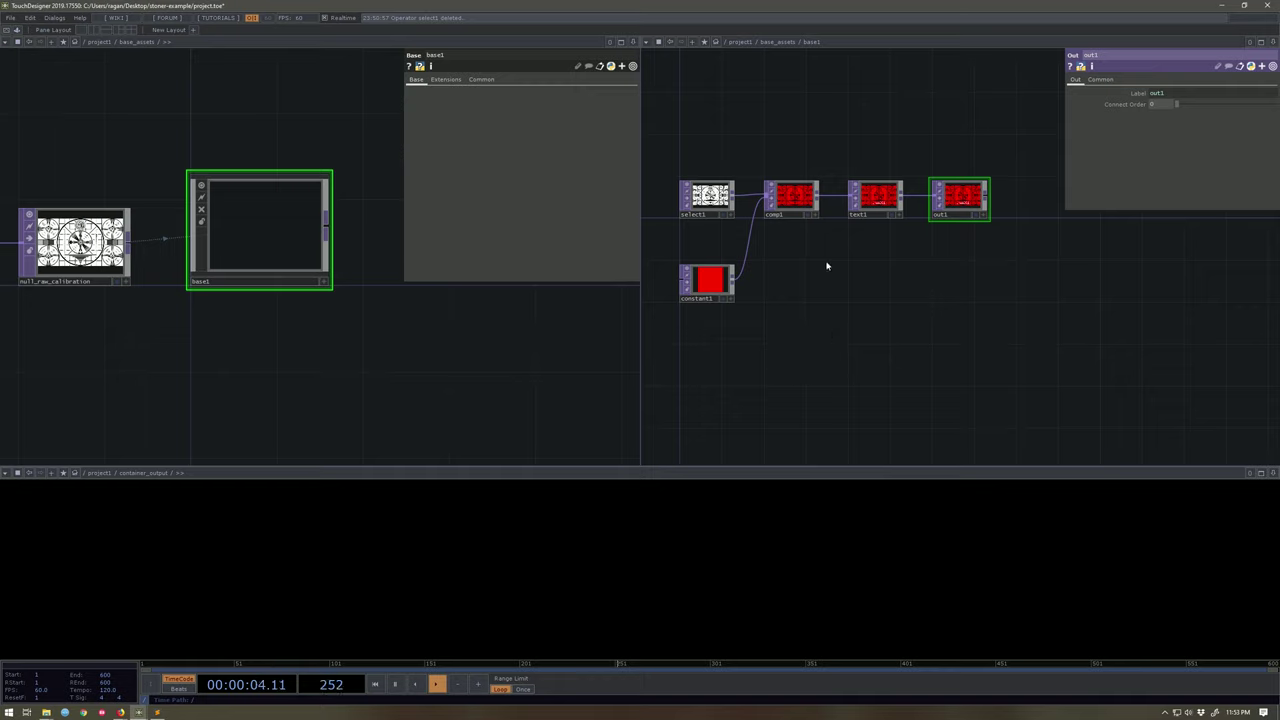
{"action": "left_click_drag", "start_coordinate": [251, 342], "coordinate": [287, 363]}
{"action": "scroll", "coordinate": [297, 265], "scroll_direction": "up", "scroll_amount": 3}
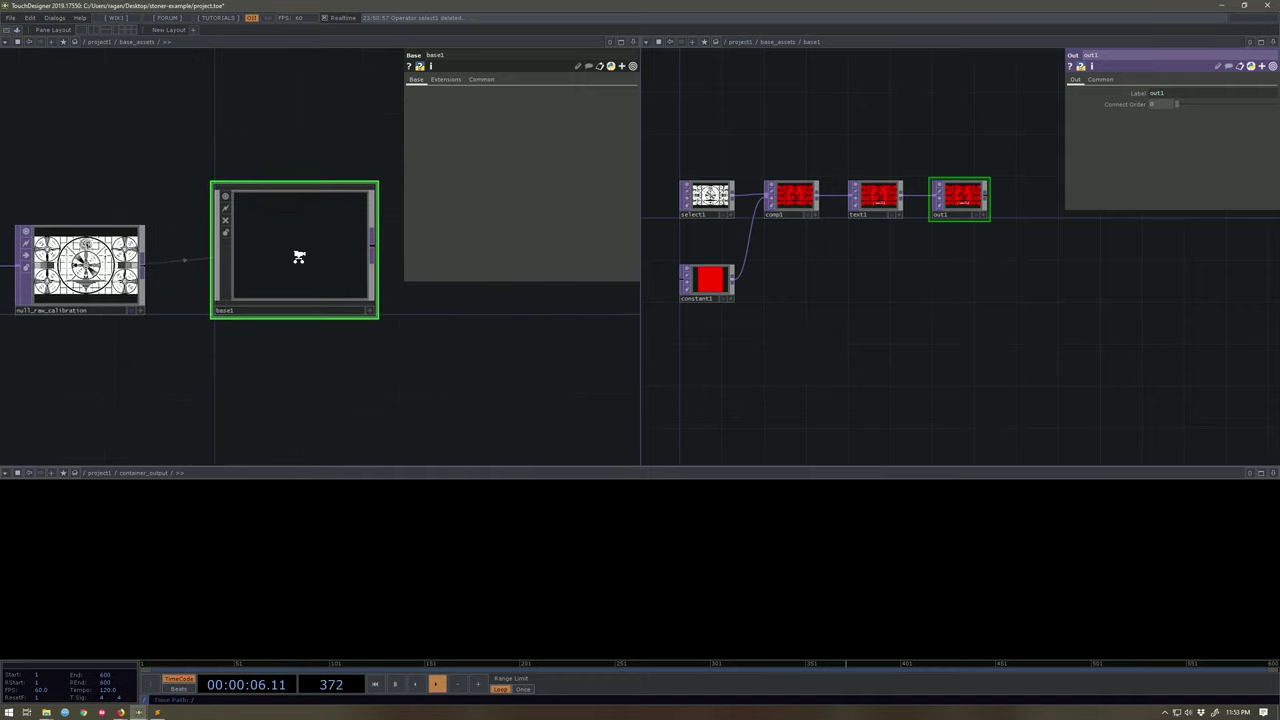
{"action": "right_click", "coordinate": [308, 218]}
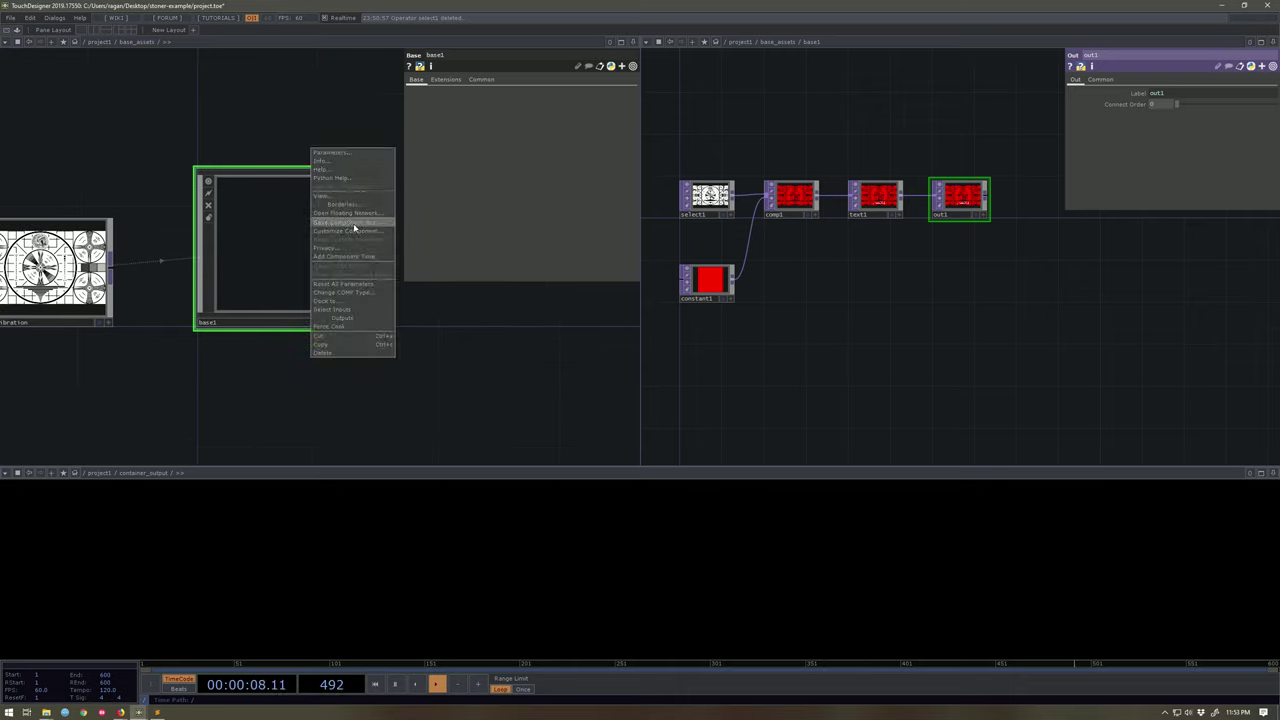
{"action": "left_click", "coordinate": [347, 231]}
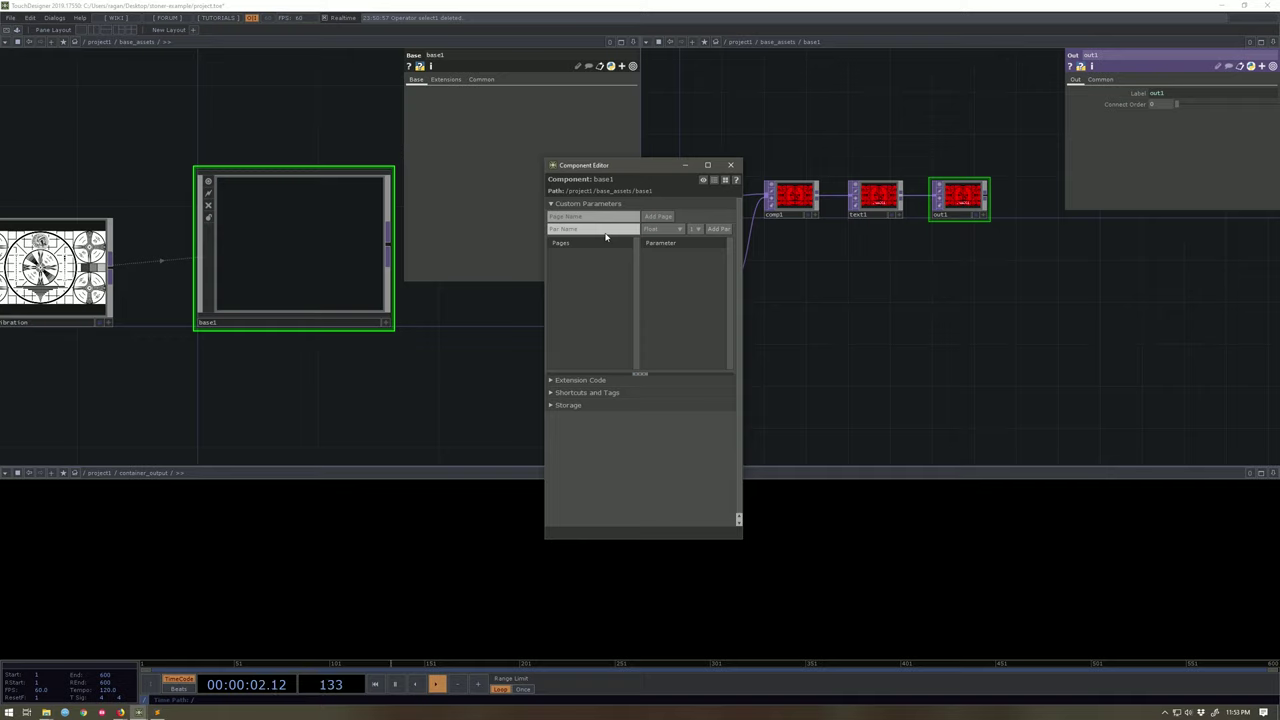
{"action": "left_click", "coordinate": [607, 216]}
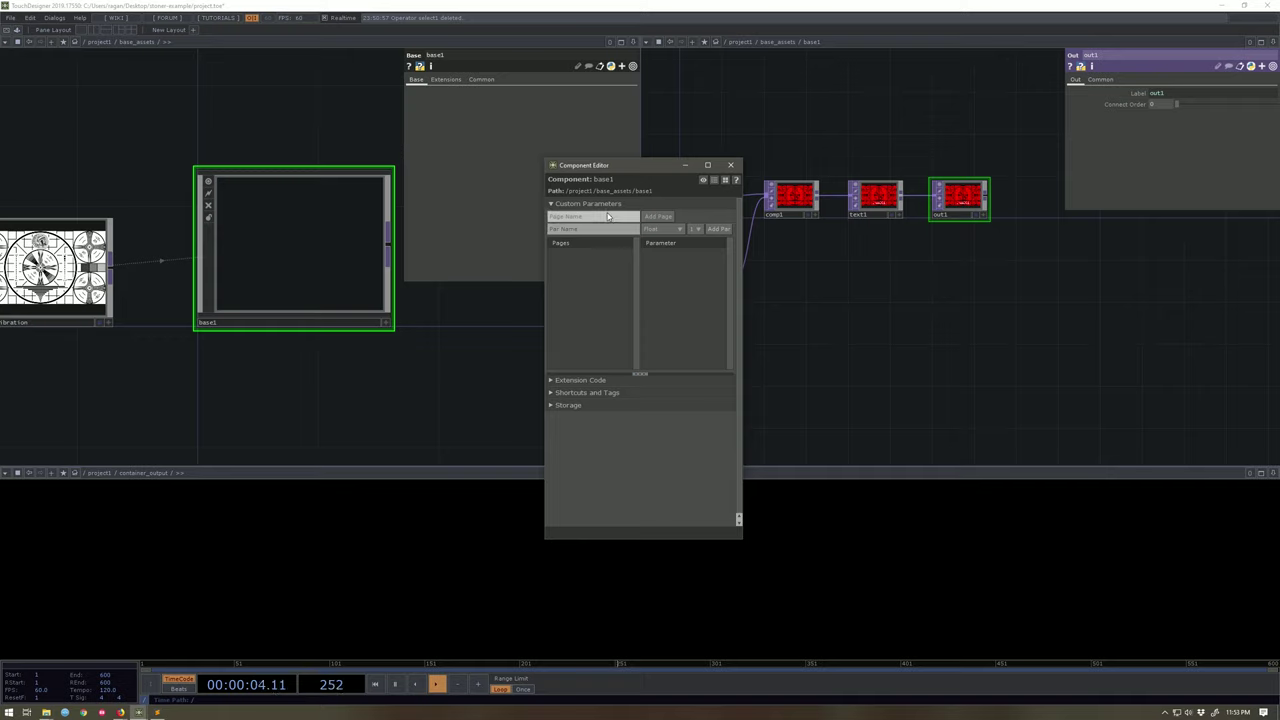
{"action": "type", "text": "Settings"}
{"action": "key", "text": "Return"}
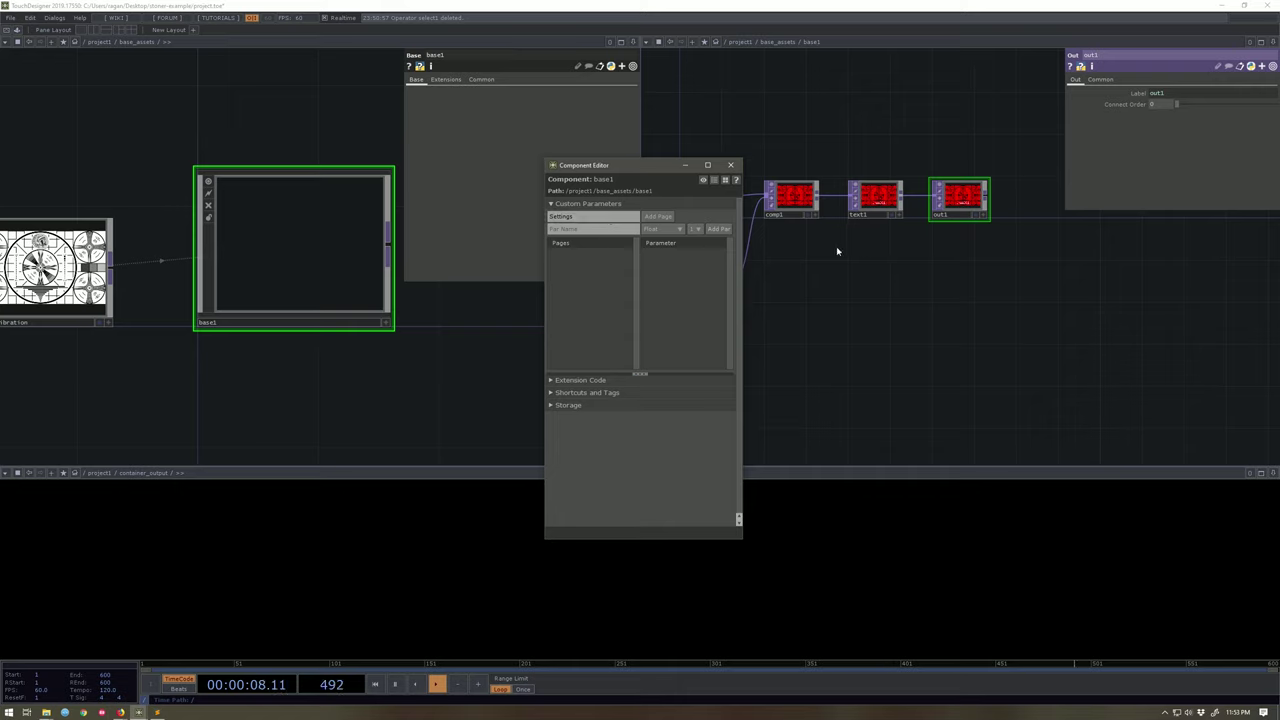
Add constant1's Color to base1's Settings page as an RGB custom parameter, bind the new parameter as master, and close the Component Editor.
{"action": "left_click_drag", "start_coordinate": [869, 245], "coordinate": [1020, 290]}
{"action": "scroll", "coordinate": [906, 285], "scroll_direction": "up", "scroll_amount": 3}
{"action": "left_click", "coordinate": [842, 345]}
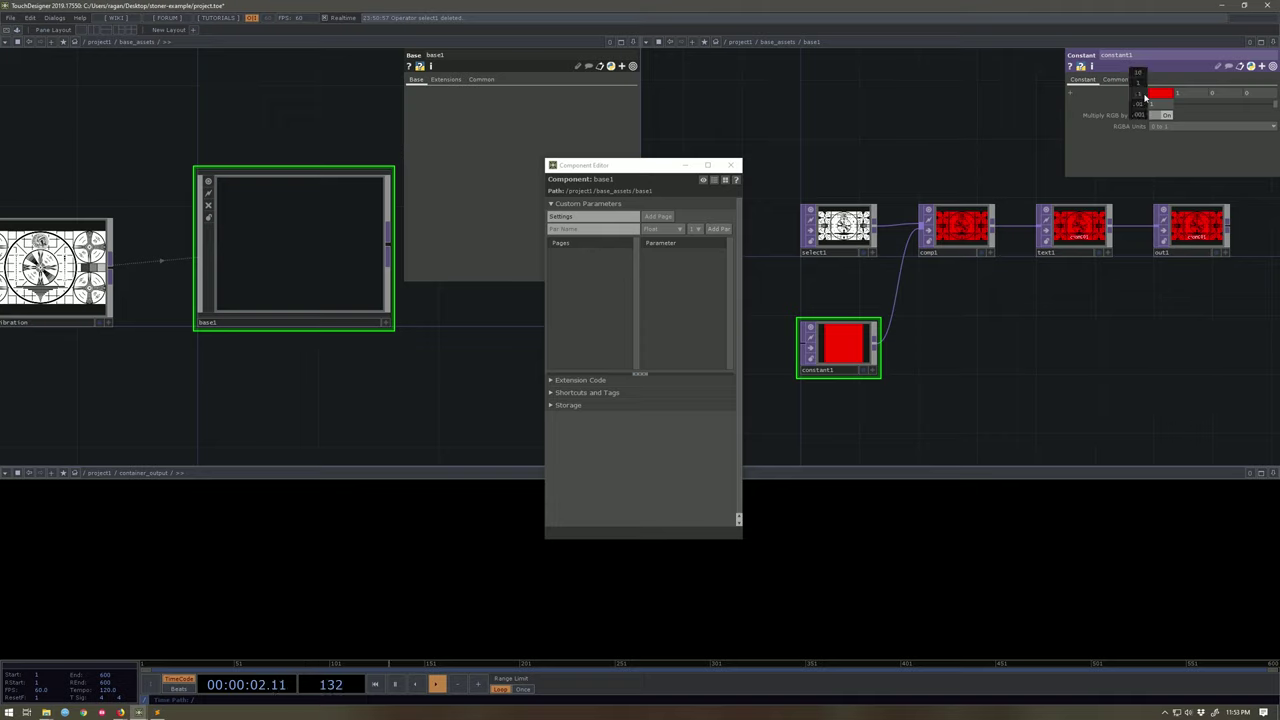
{"action": "left_click_drag", "start_coordinate": [961, 155], "coordinate": [689, 245]}
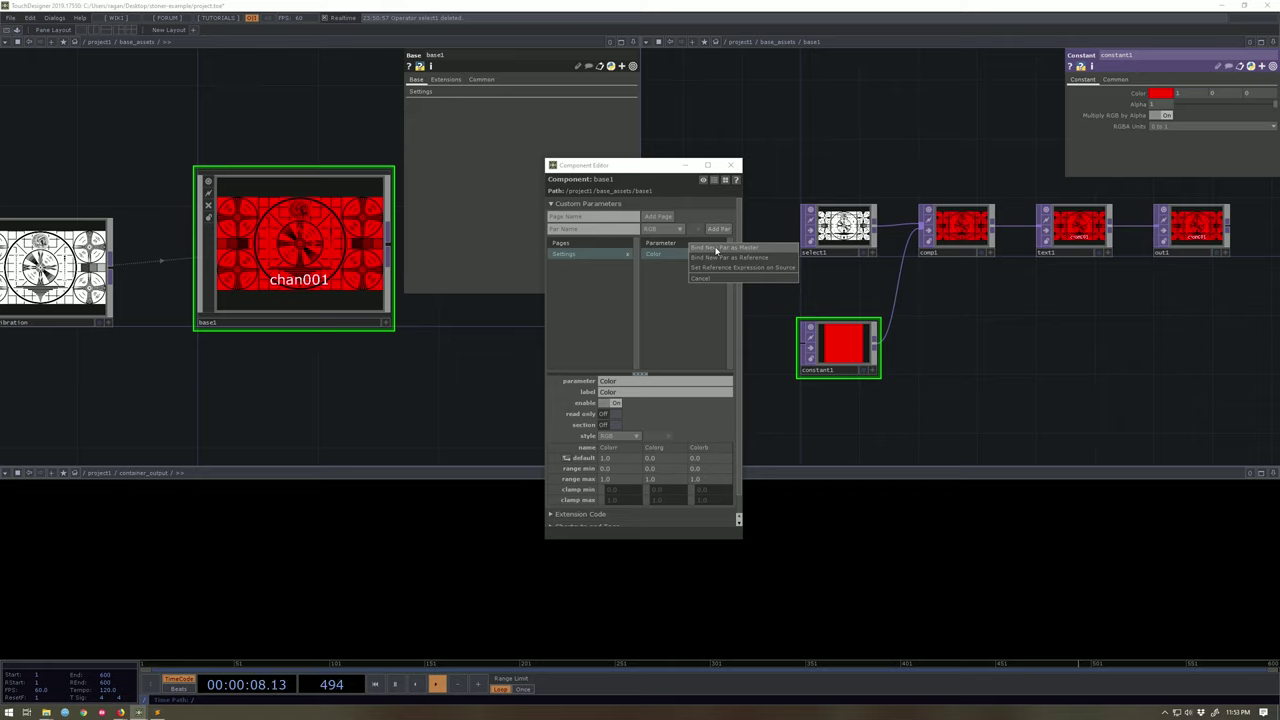
{"action": "left_click", "coordinate": [716, 250]}
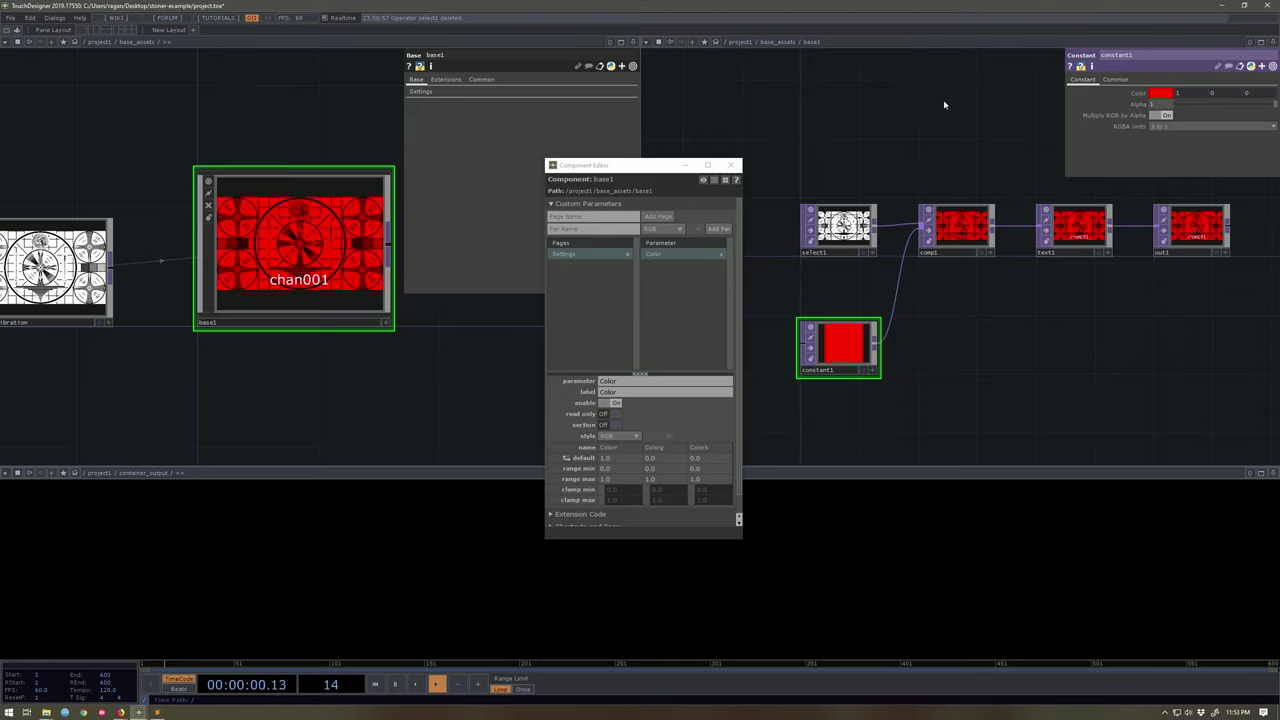
{"action": "left_click", "coordinate": [1145, 93]}
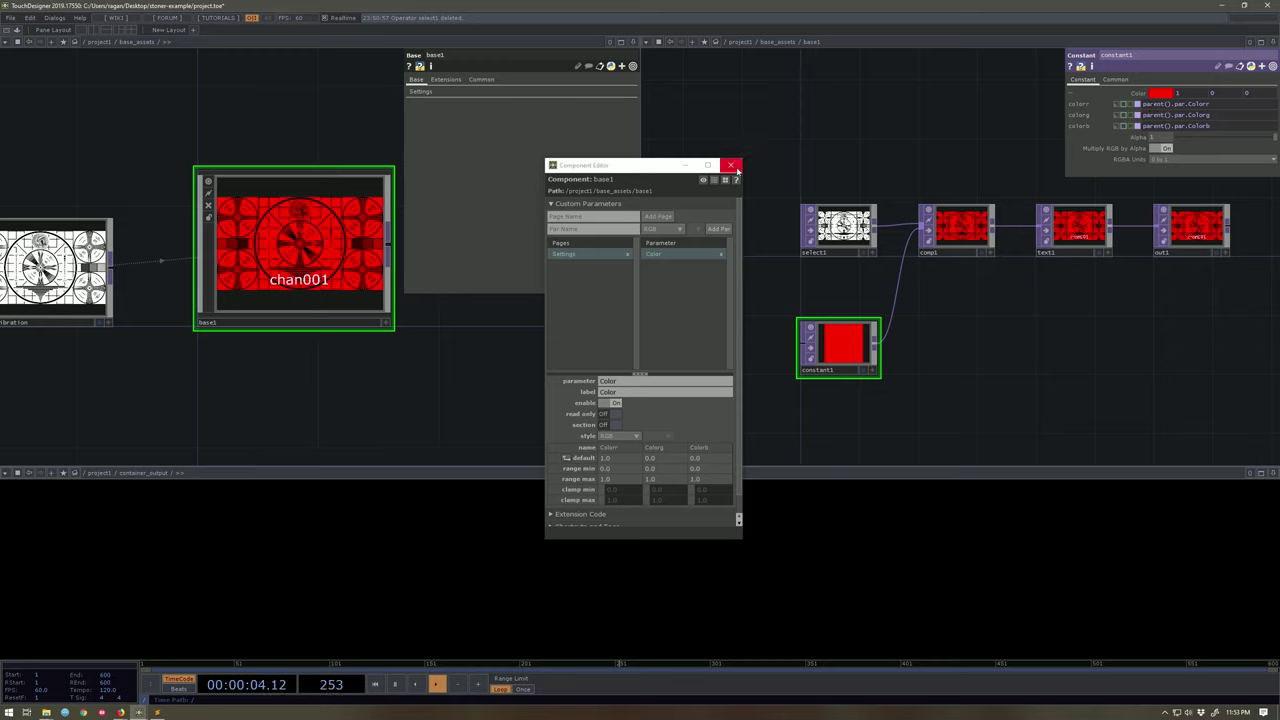
{"action": "left_click", "coordinate": [422, 92]}
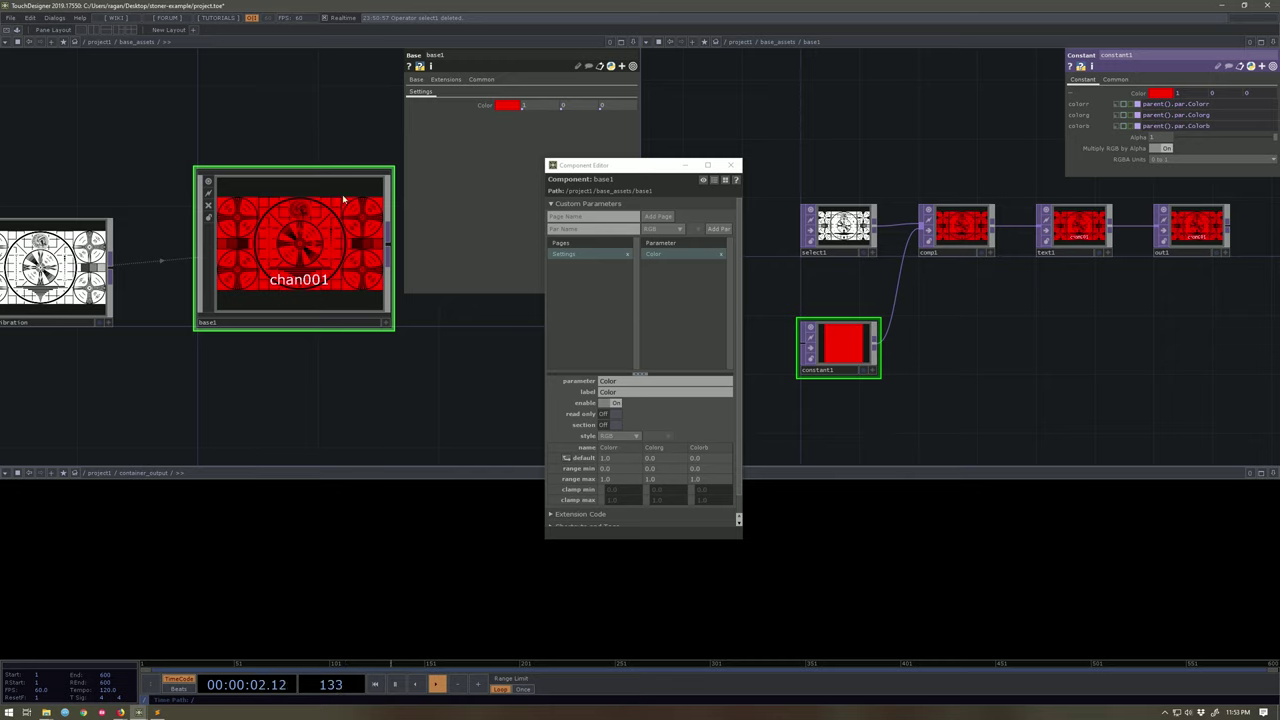
{"action": "left_click", "coordinate": [731, 165]}
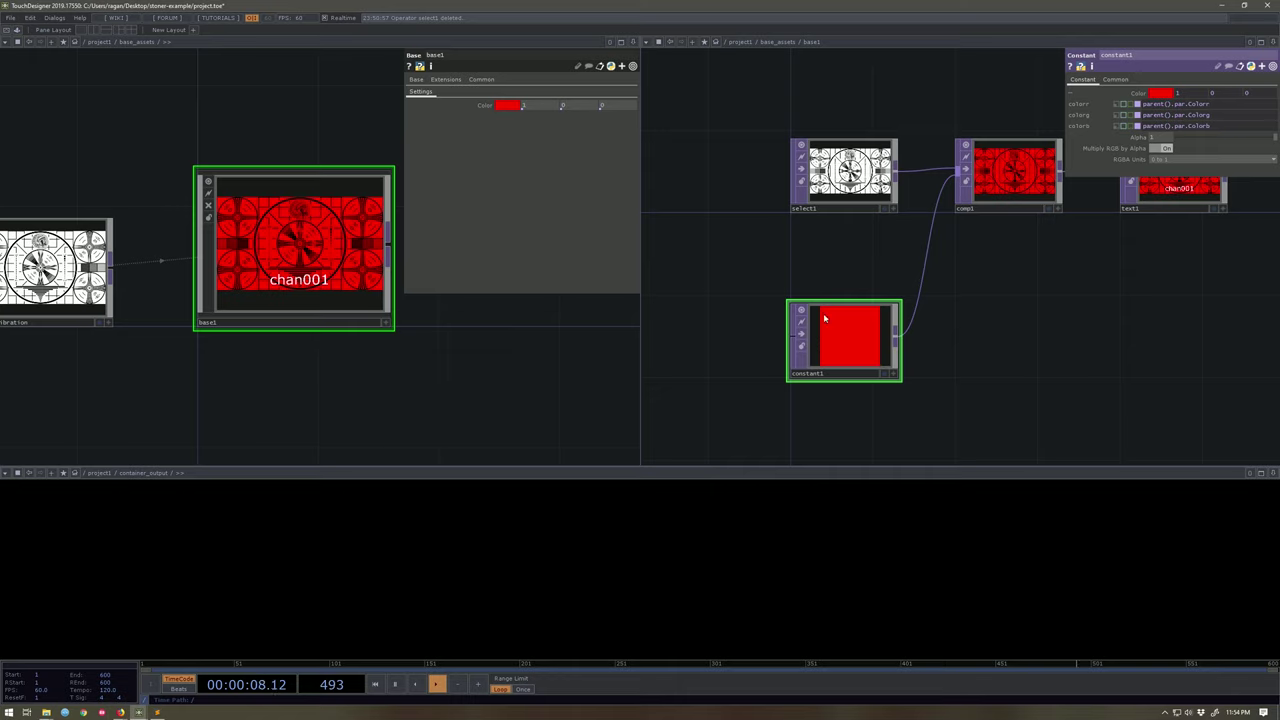
Test the bound Color parameter by picking orange and finally a dark teal with green 0.366667 and blue 0.5.
{"action": "left_click", "coordinate": [513, 109]}
{"action": "left_click", "coordinate": [1166, 56]}
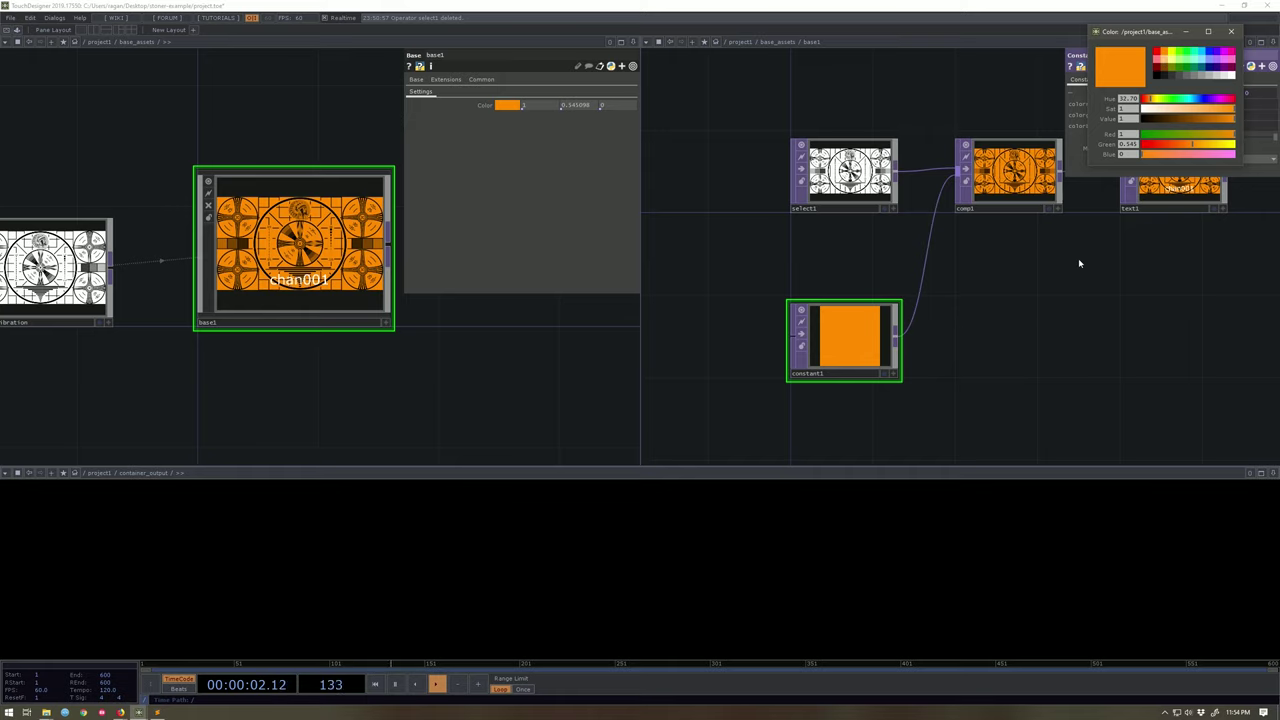
{"action": "left_click", "coordinate": [1231, 31]}
{"action": "left_click", "coordinate": [1160, 93]}
{"action": "left_click", "coordinate": [1201, 70]}
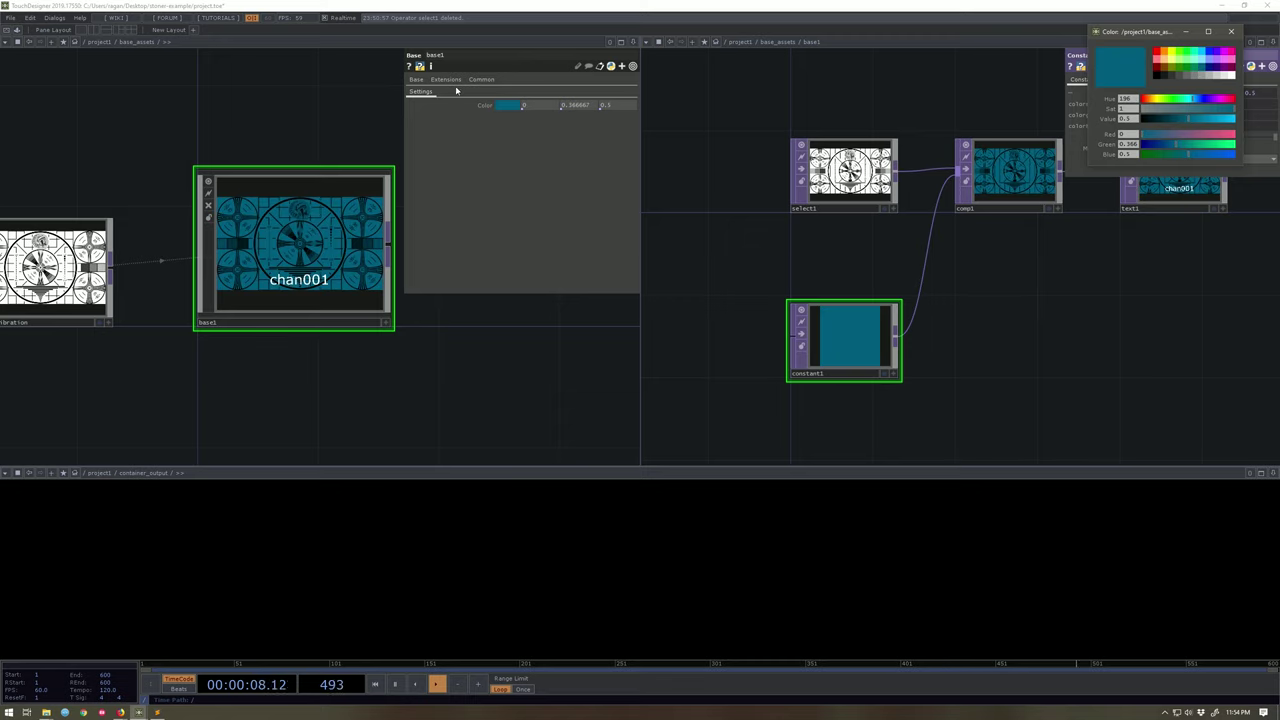
{"action": "left_click", "coordinate": [1226, 34]}
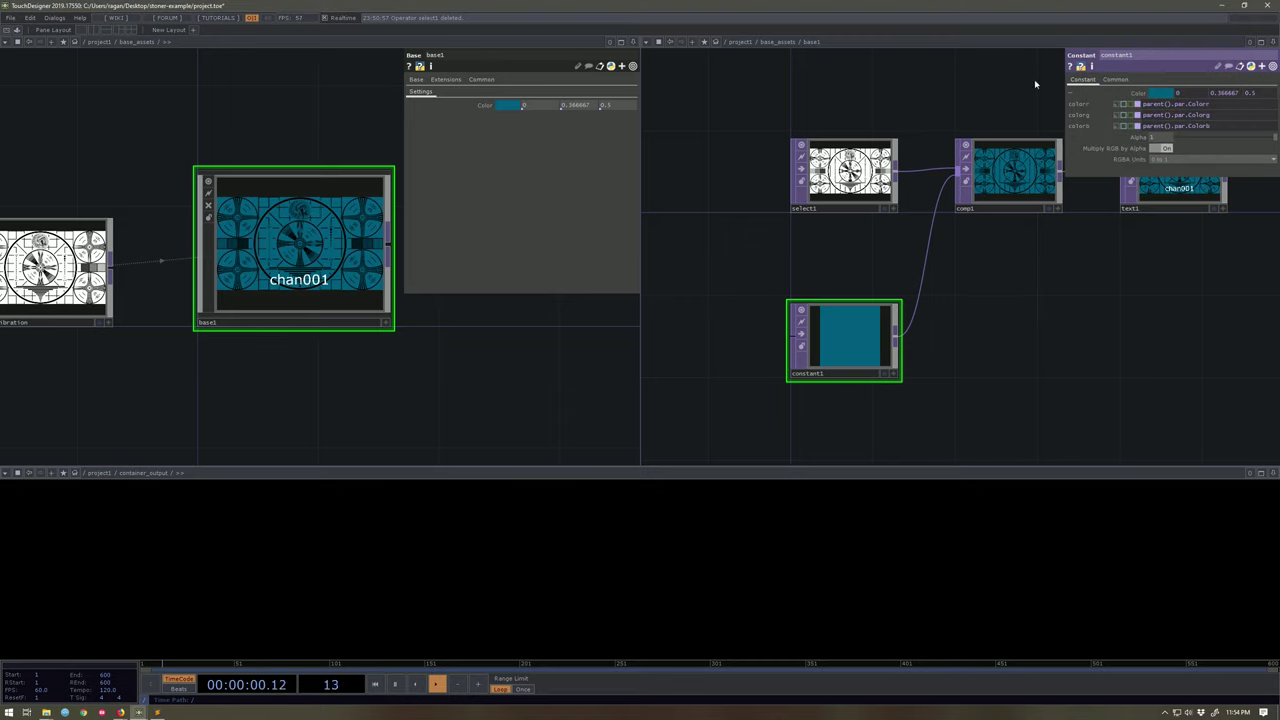
Duplicate the base1 component and place the copy directly below it in the base_assets network.
{"action": "key", "text": "h"}
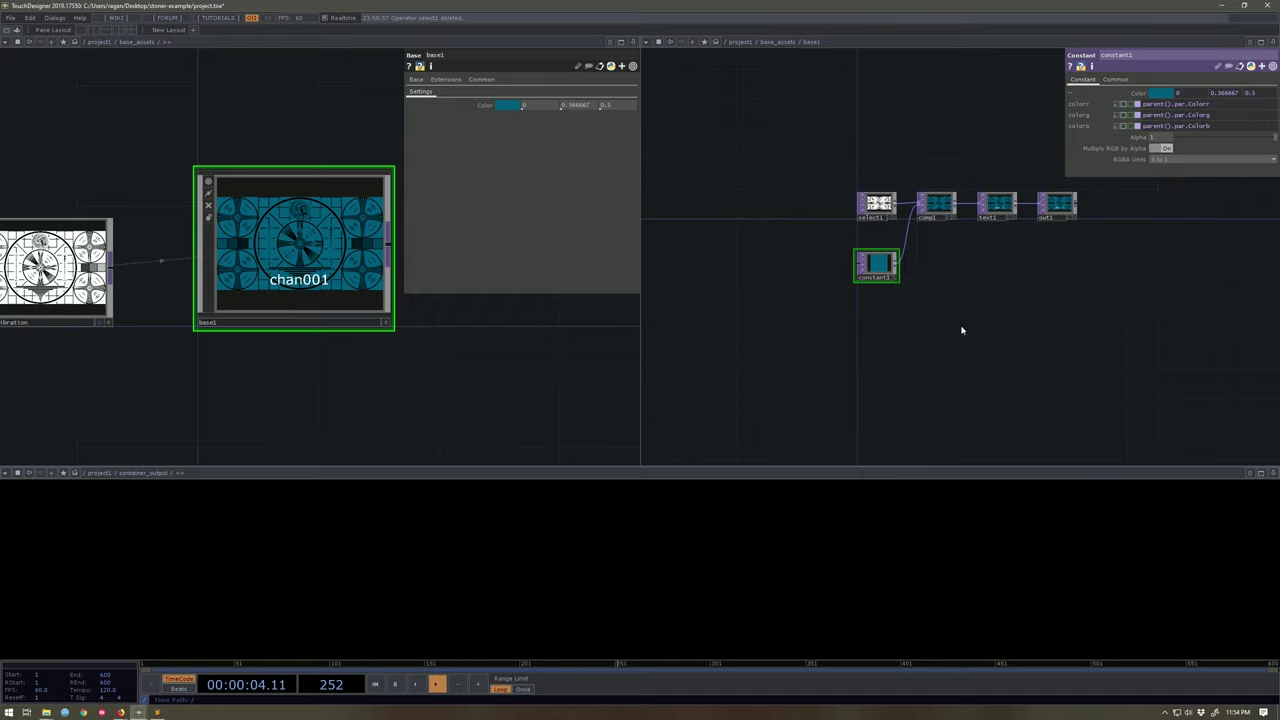
{"action": "scroll", "coordinate": [1011, 214], "scroll_direction": "up", "scroll_amount": 3}
{"action": "left_click_drag", "start_coordinate": [357, 328], "coordinate": [280, 174]}
{"action": "scroll", "coordinate": [343, 328], "scroll_direction": "down", "scroll_amount": 4}
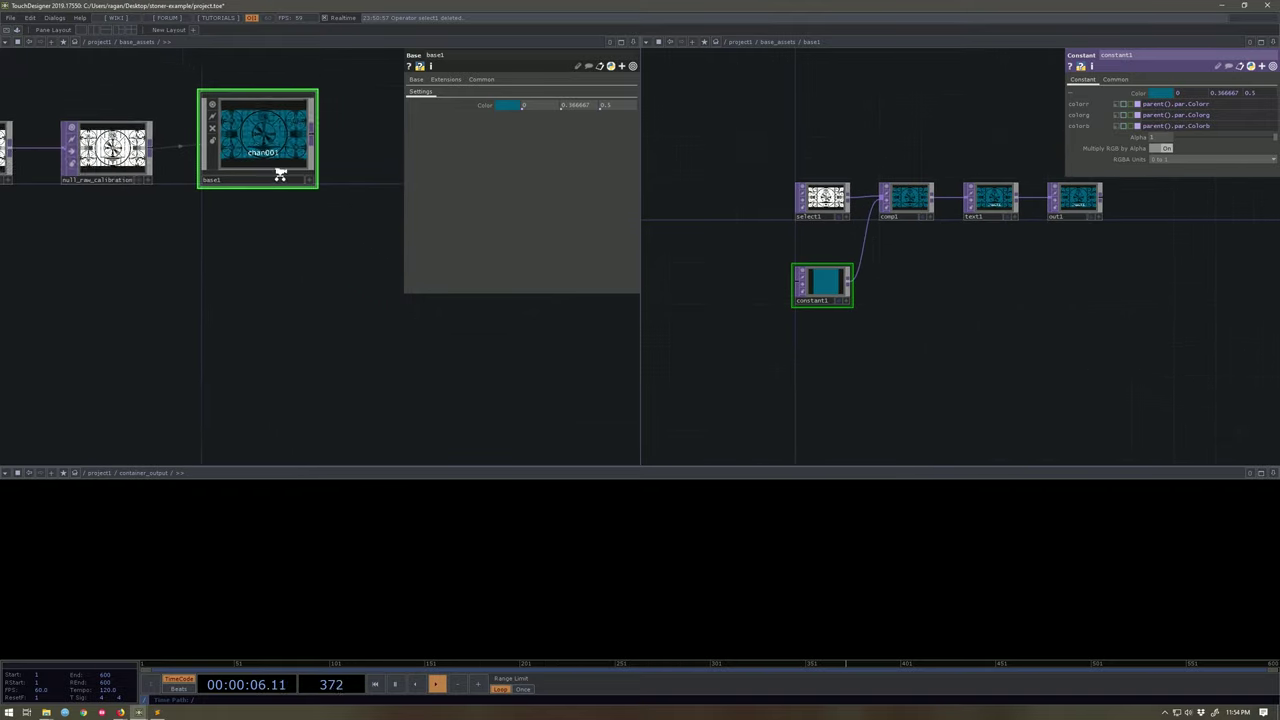
{"action": "scroll", "coordinate": [283, 160], "scroll_direction": "down", "scroll_amount": 1}
{"action": "key", "text": "ctrl+v"}
{"action": "scroll", "coordinate": [265, 250], "scroll_direction": "up", "scroll_amount": 2}
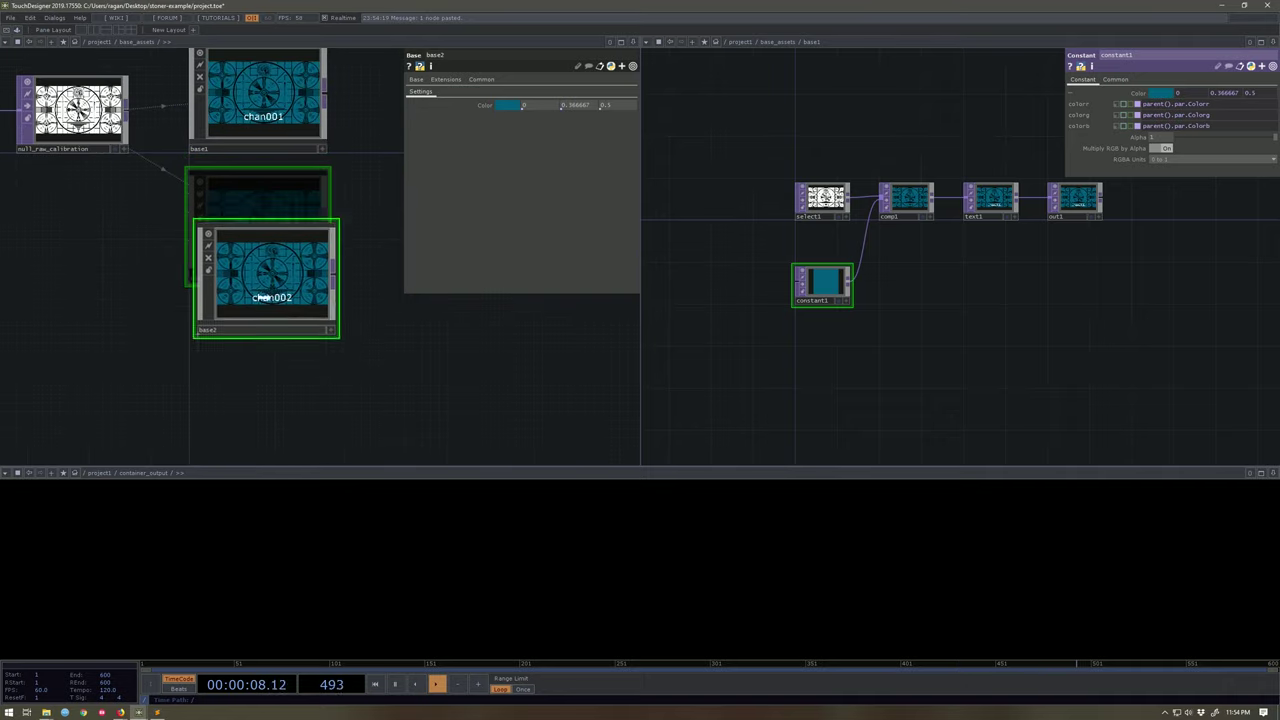
{"action": "left_click_drag", "start_coordinate": [248, 268], "coordinate": [251, 229]}
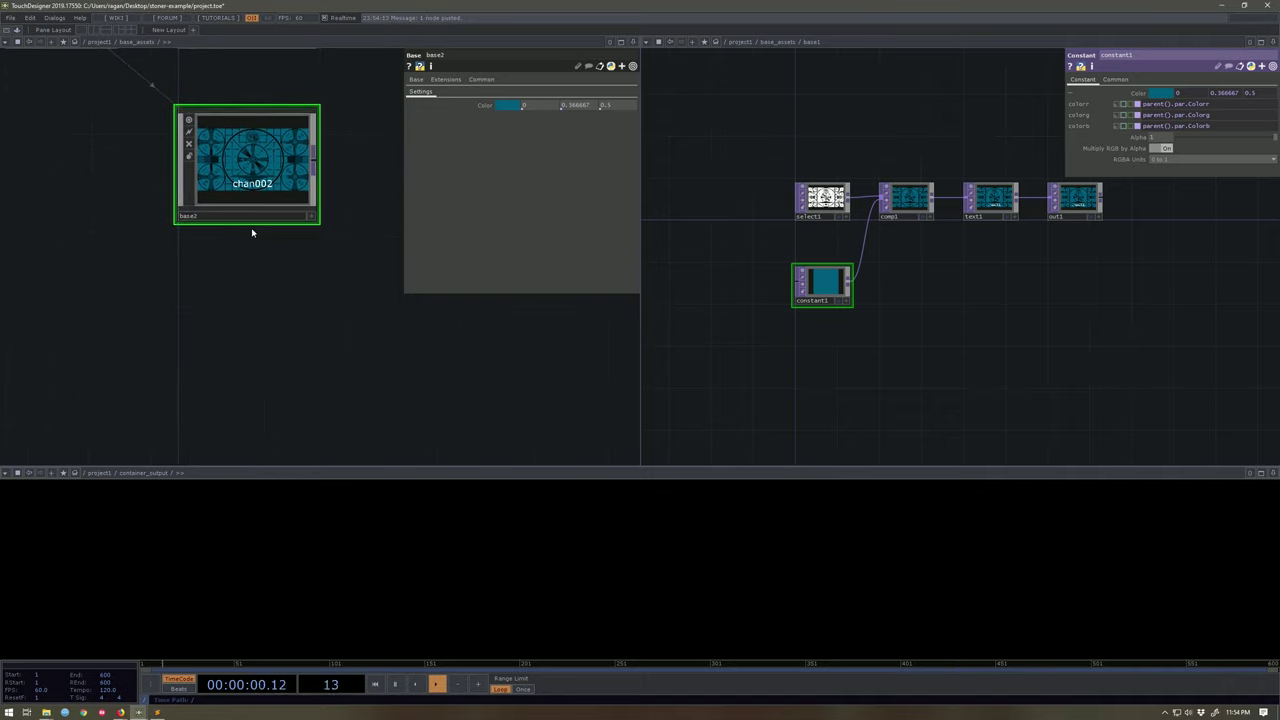
Duplicate base1 and base2 together and line the two copies up below them, making a column of four channel components.
{"action": "key", "text": "ctrl+c"}
{"action": "left_click_drag", "start_coordinate": [350, 278], "coordinate": [303, 320]}
{"action": "scroll", "coordinate": [303, 320], "scroll_direction": "down", "scroll_amount": 2}
{"action": "right_click_drag", "start_coordinate": [303, 120], "coordinate": [243, 260]}
{"action": "key", "text": "ctrl+c"}
{"action": "key", "text": "ctrl+v"}
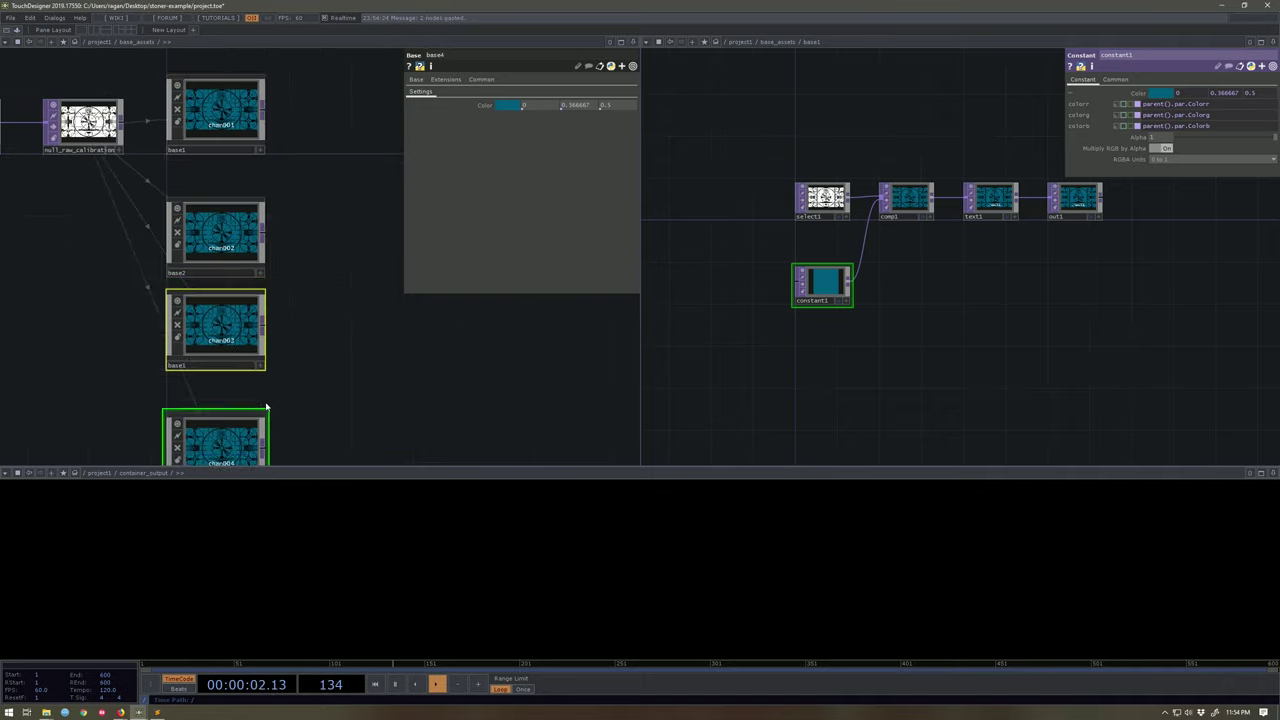
{"action": "left_click_drag", "start_coordinate": [268, 396], "coordinate": [262, 302]}
{"action": "scroll", "coordinate": [264, 296], "scroll_direction": "up", "scroll_amount": 2}
{"action": "left_click_drag", "start_coordinate": [180, 228], "coordinate": [191, 252]}
{"action": "left_click_drag", "start_coordinate": [302, 275], "coordinate": [306, 450]}
{"action": "scroll", "coordinate": [303, 231], "scroll_direction": "down", "scroll_amount": 2}
Add a Null TOP to base1's output and rename it null_chan001.
{"action": "right_click", "coordinate": [270, 121]}
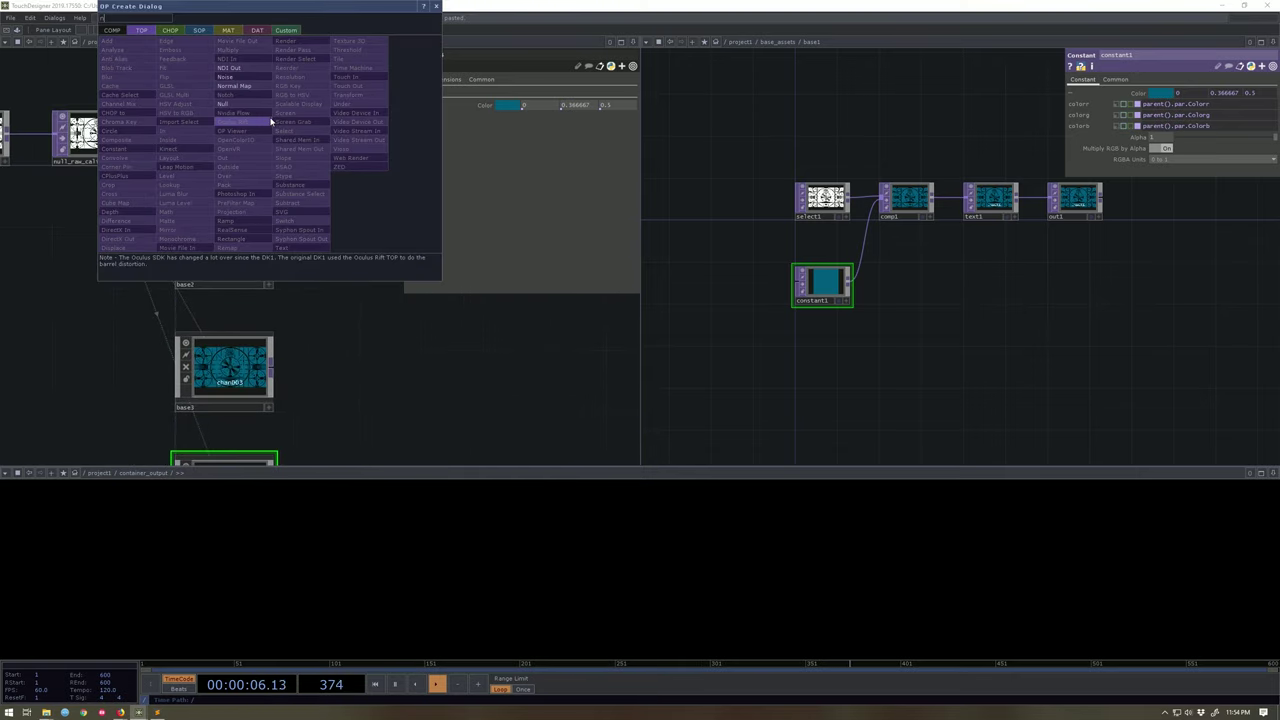
{"action": "left_click", "coordinate": [248, 102]}
{"action": "left_click", "coordinate": [355, 148]}
{"action": "scroll", "coordinate": [363, 171], "scroll_direction": "up", "scroll_amount": 4}
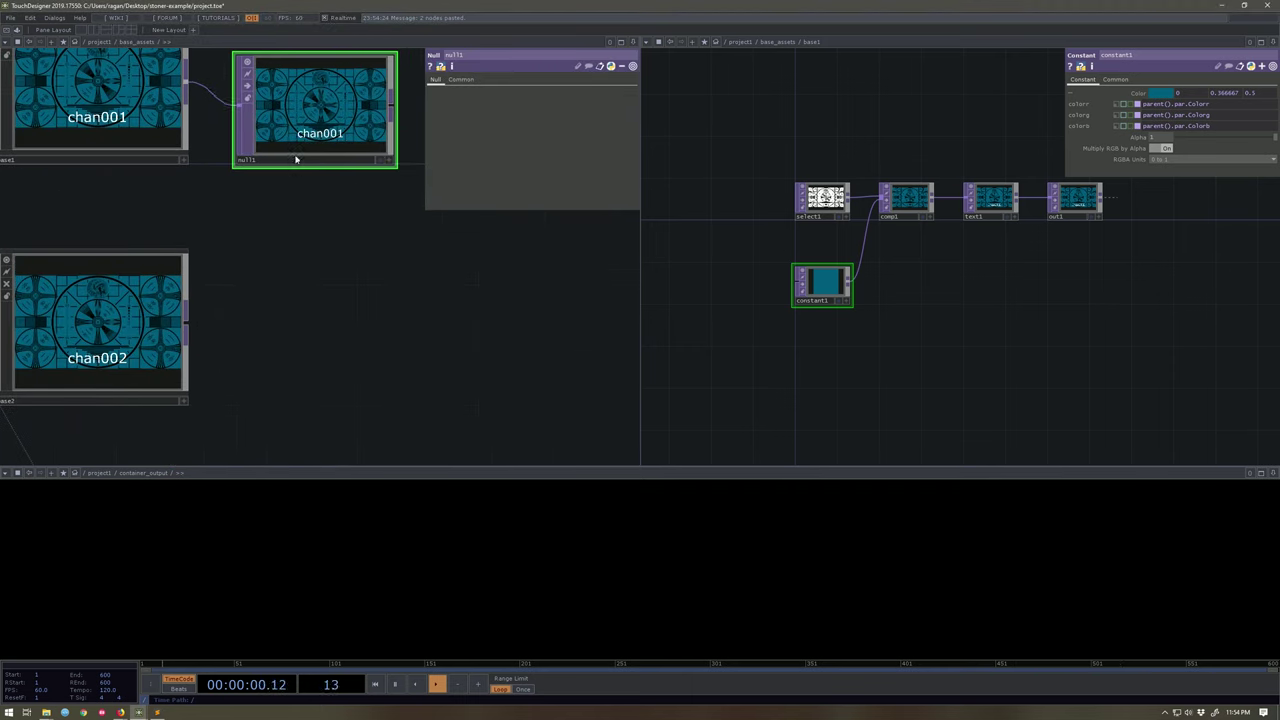
{"action": "left_click", "coordinate": [308, 163]}
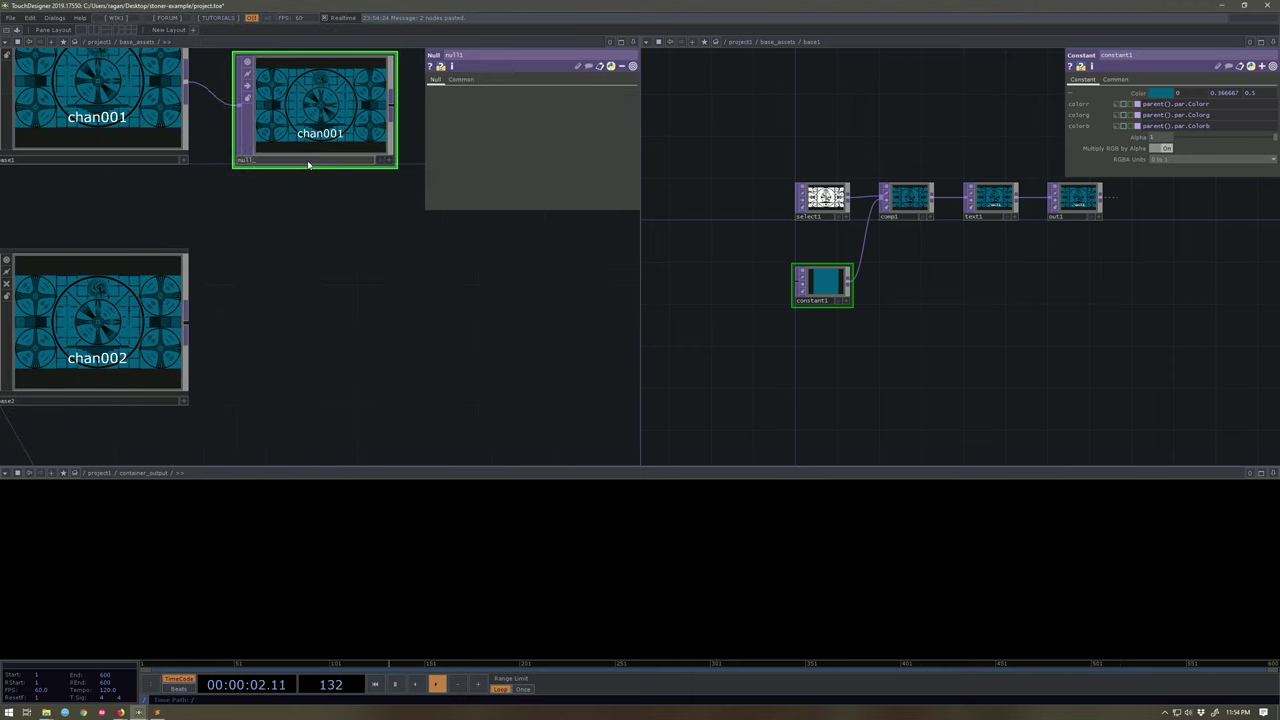
{"action": "type", "text": "null_chan001"}
{"action": "key", "text": "Return"}
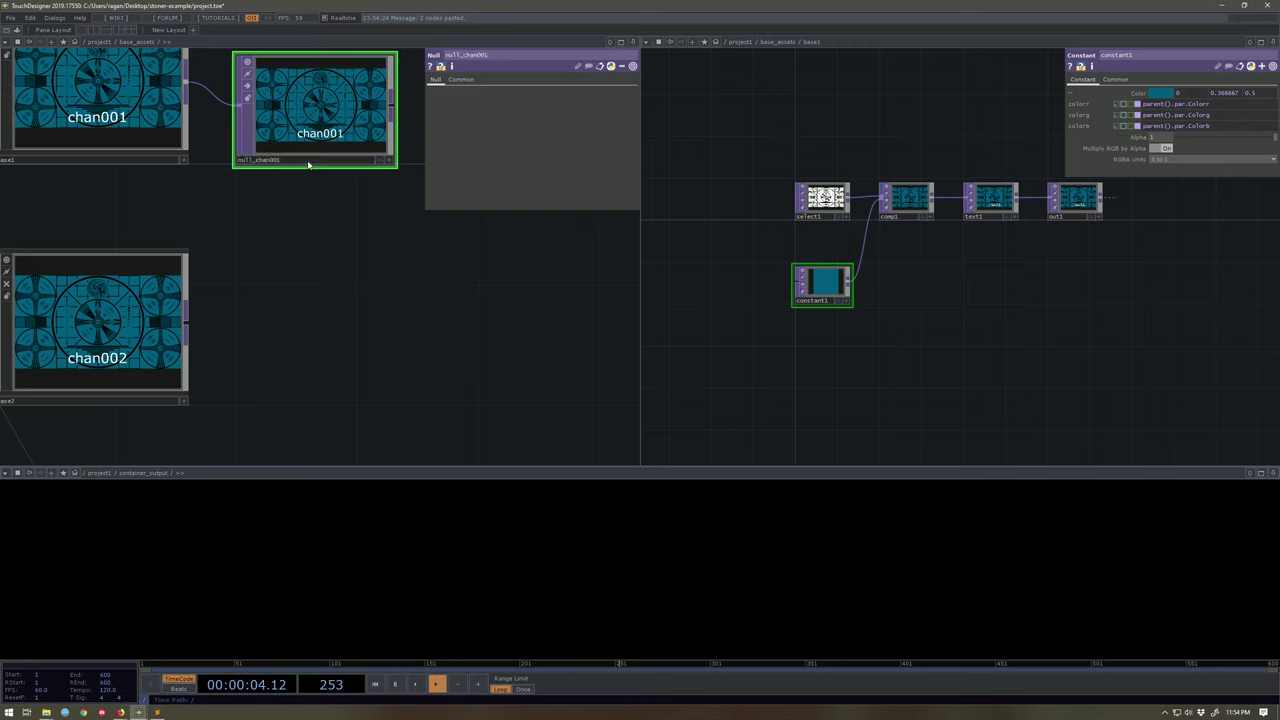
Duplicate null_chan001, place the copy beside base2, and wire base2's output into it.
{"action": "scroll", "coordinate": [296, 166], "scroll_direction": "down", "scroll_amount": 2}
{"action": "key", "text": "ctrl+c"}
{"action": "key", "text": "ctrl+v"}
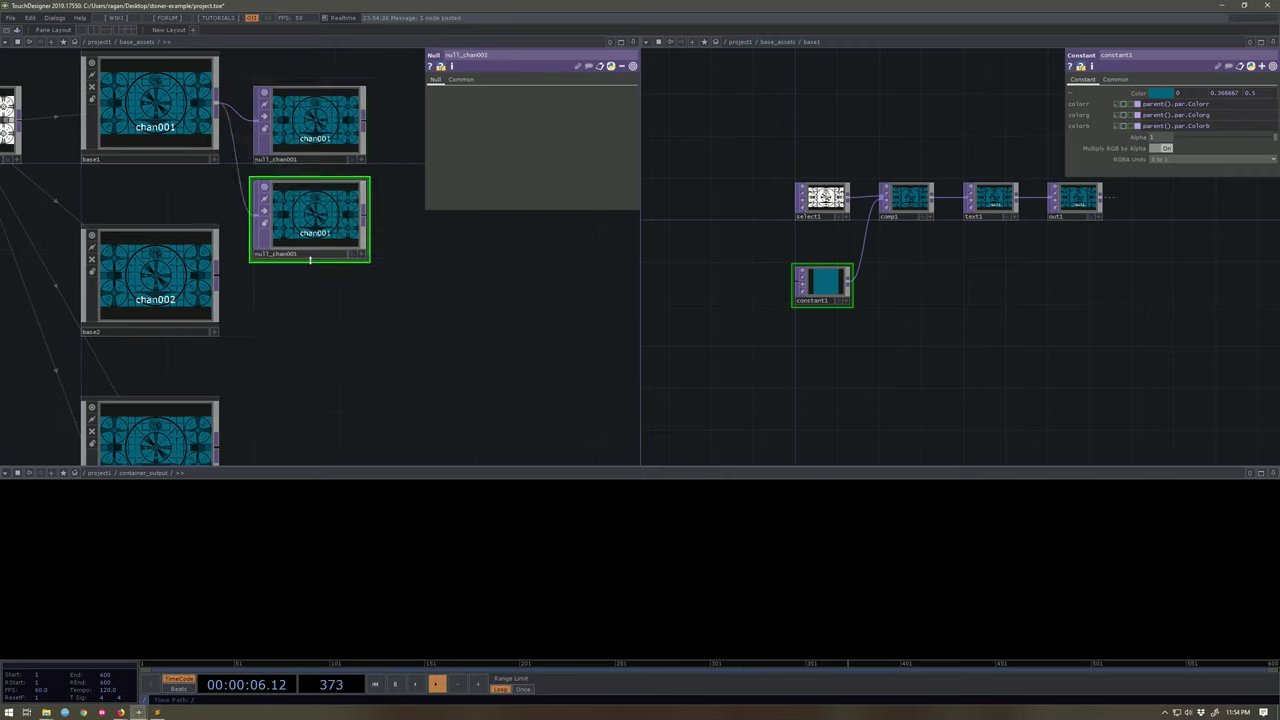
{"action": "left_click", "coordinate": [307, 330]}
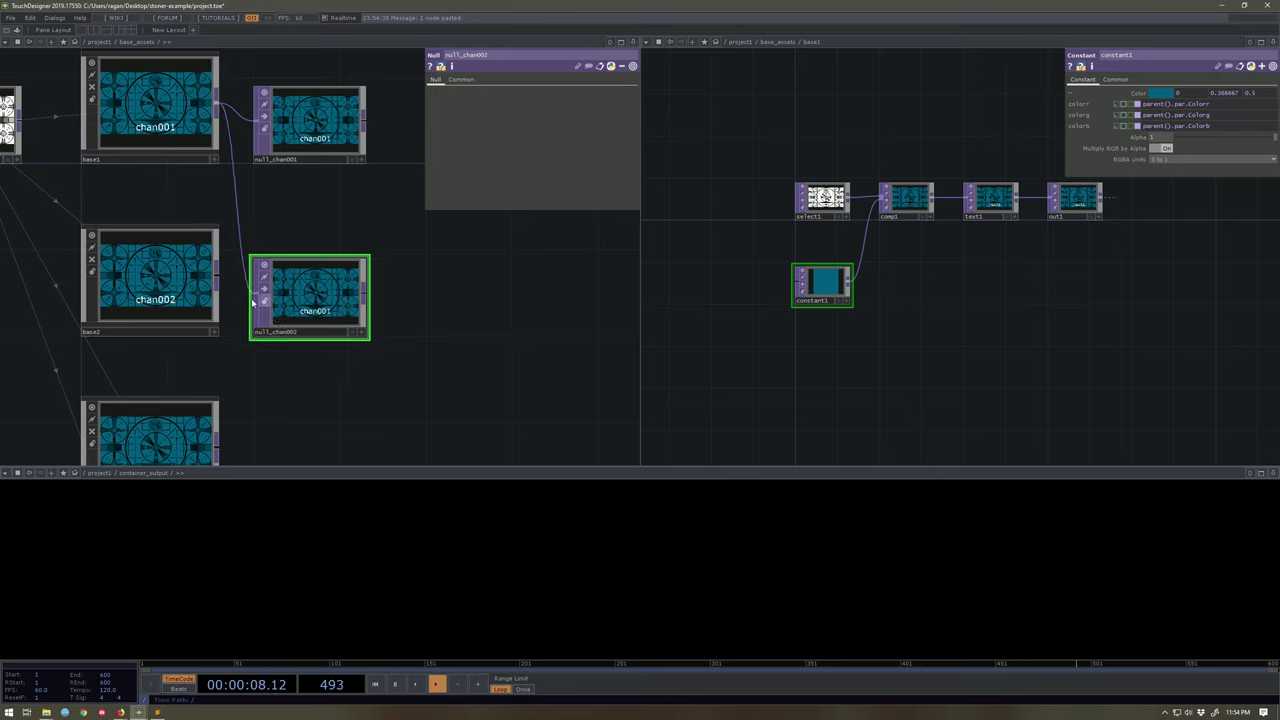
{"action": "left_click_drag", "start_coordinate": [218, 275], "coordinate": [254, 295]}
{"action": "left_click_drag", "start_coordinate": [322, 342], "coordinate": [330, 255]}
{"action": "key", "text": "ctrl+v"}
{"action": "key", "text": "ctrl+z"}
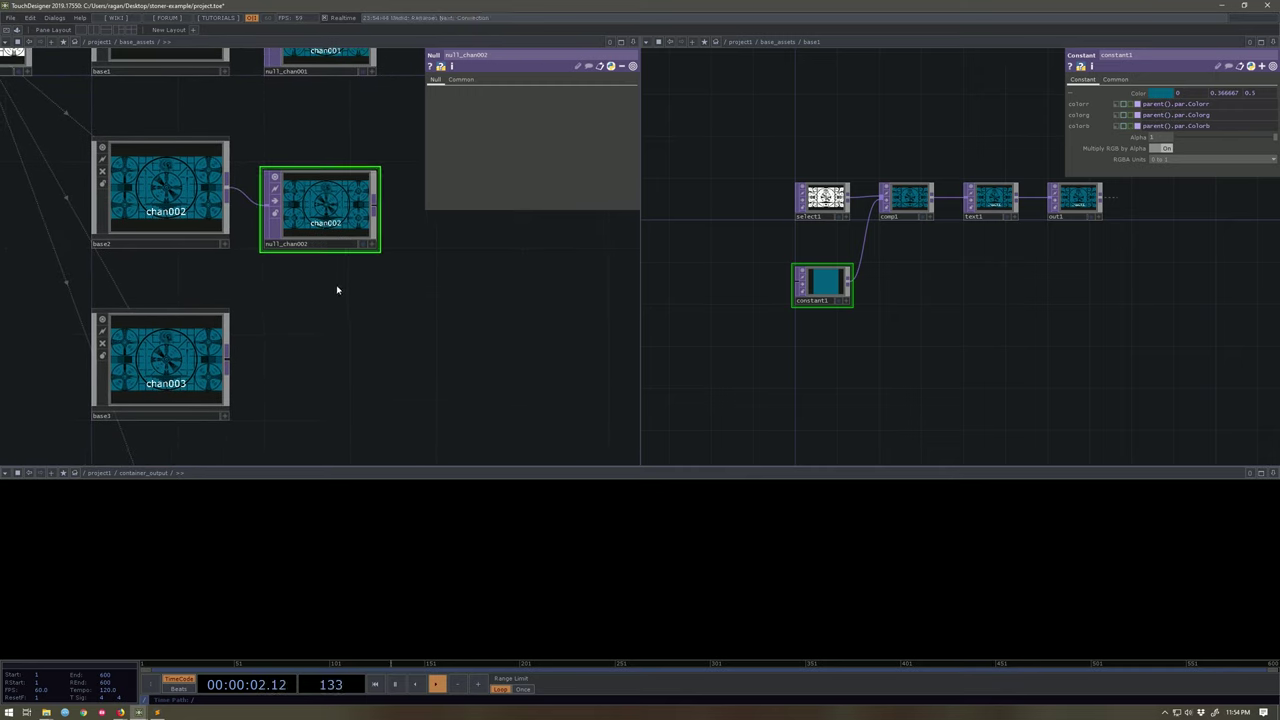
Duplicate null_chan002, place the copy beside base3, and wire base3's output into it.
{"action": "key", "text": "ctrl+c"}
{"action": "key", "text": "ctrl+v"}
{"action": "left_click", "coordinate": [320, 327]}
{"action": "left_click_drag", "start_coordinate": [315, 264], "coordinate": [319, 374]}
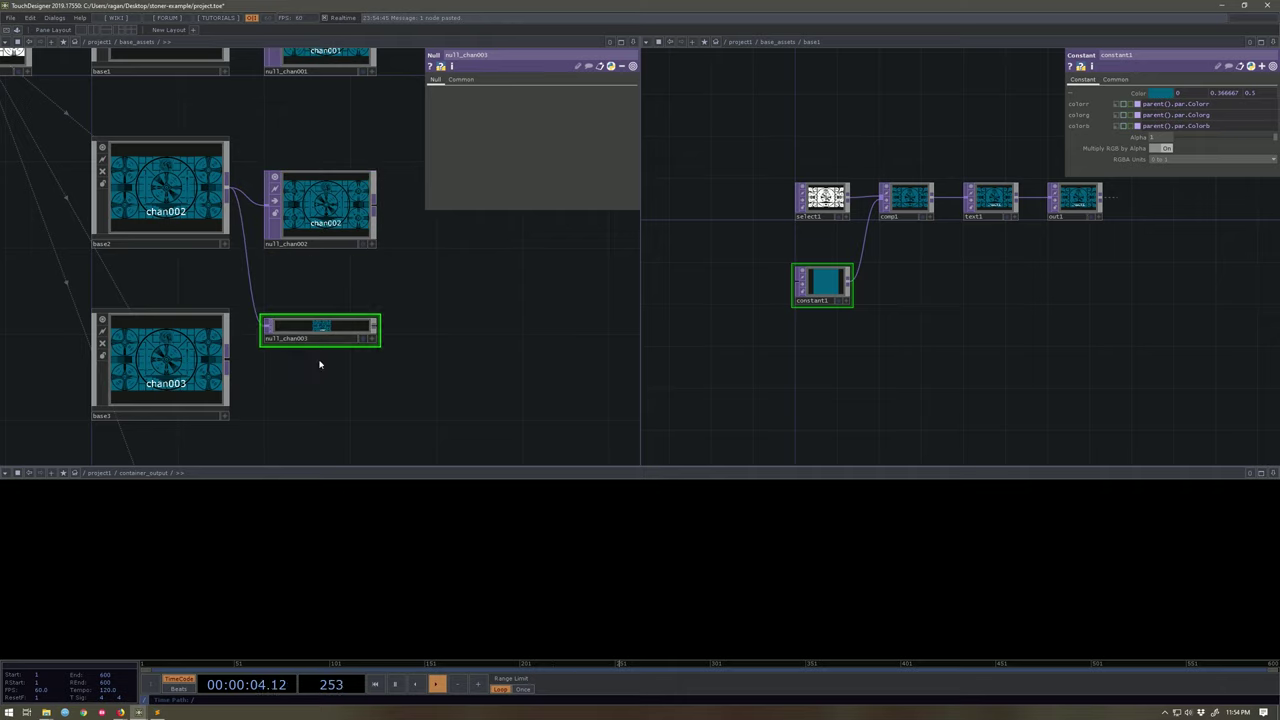
{"action": "key", "text": "ctrl+z"}
{"action": "left_click_drag", "start_coordinate": [323, 309], "coordinate": [321, 374]}
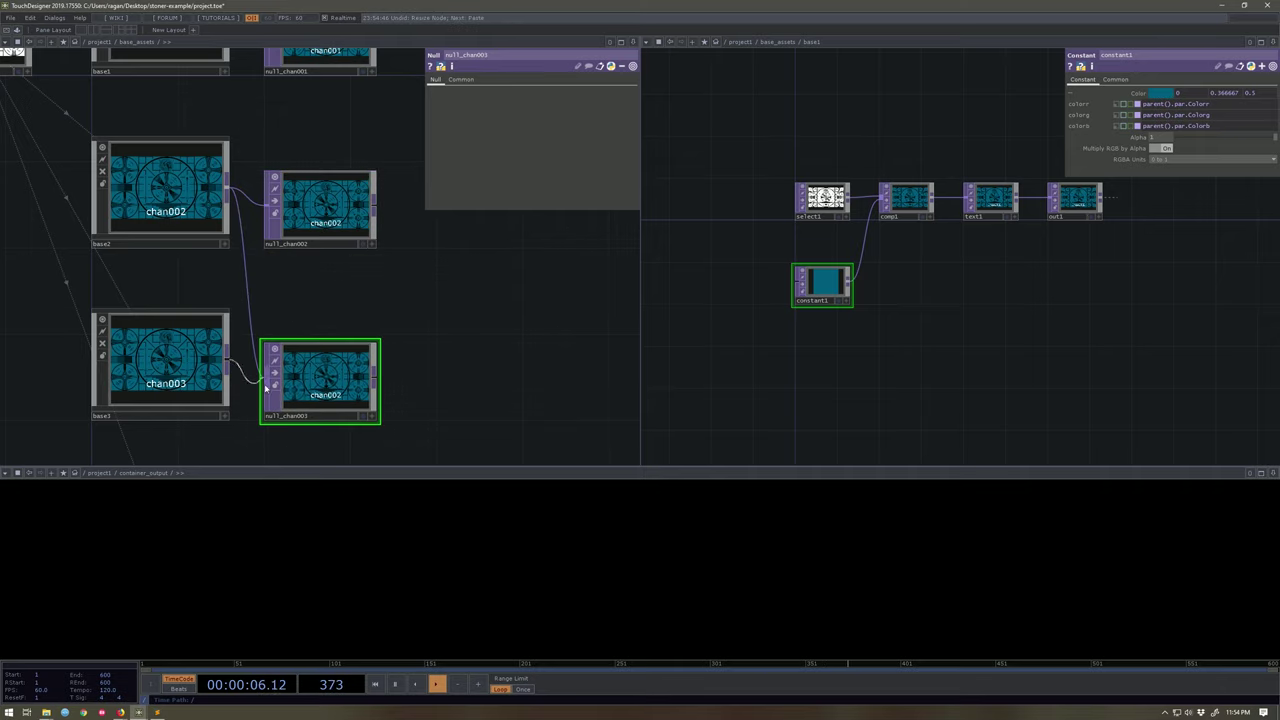
{"action": "scroll", "coordinate": [340, 260], "scroll_direction": "down", "scroll_amount": 4}
{"action": "scroll", "coordinate": [300, 360], "scroll_direction": "up", "scroll_amount": 3}
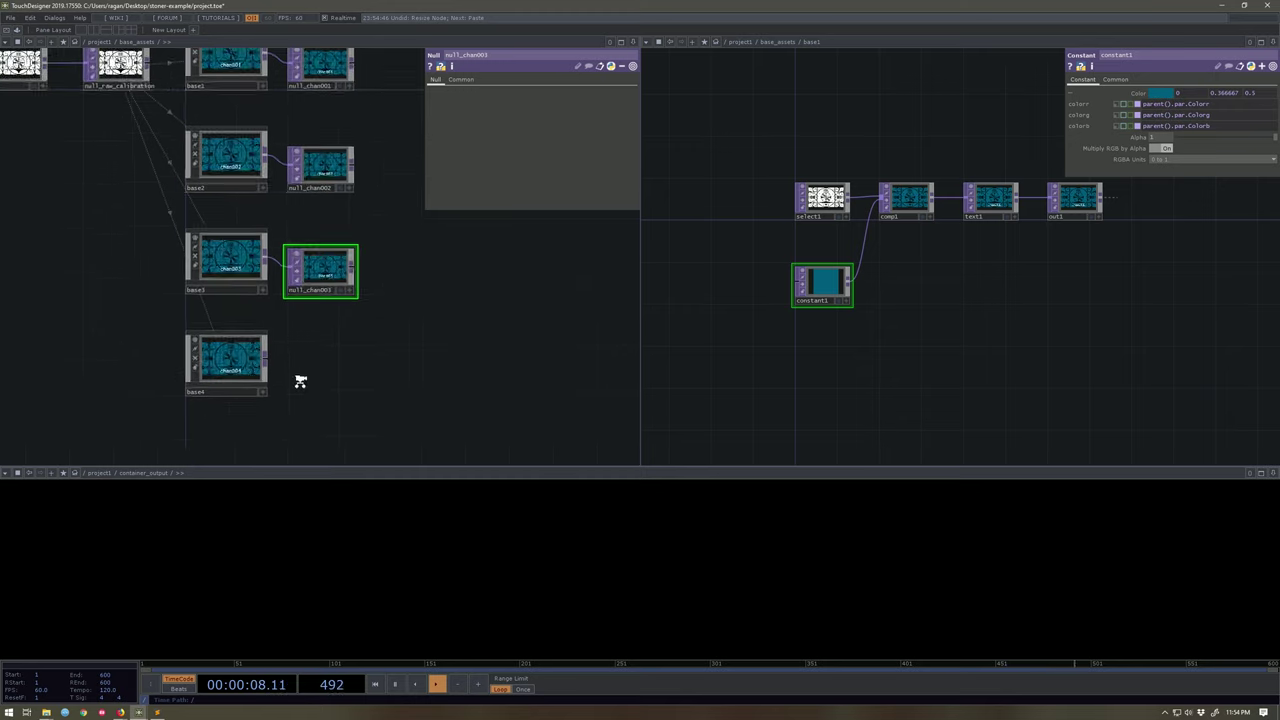
{"action": "left_click_drag", "start_coordinate": [329, 266], "coordinate": [330, 358]}
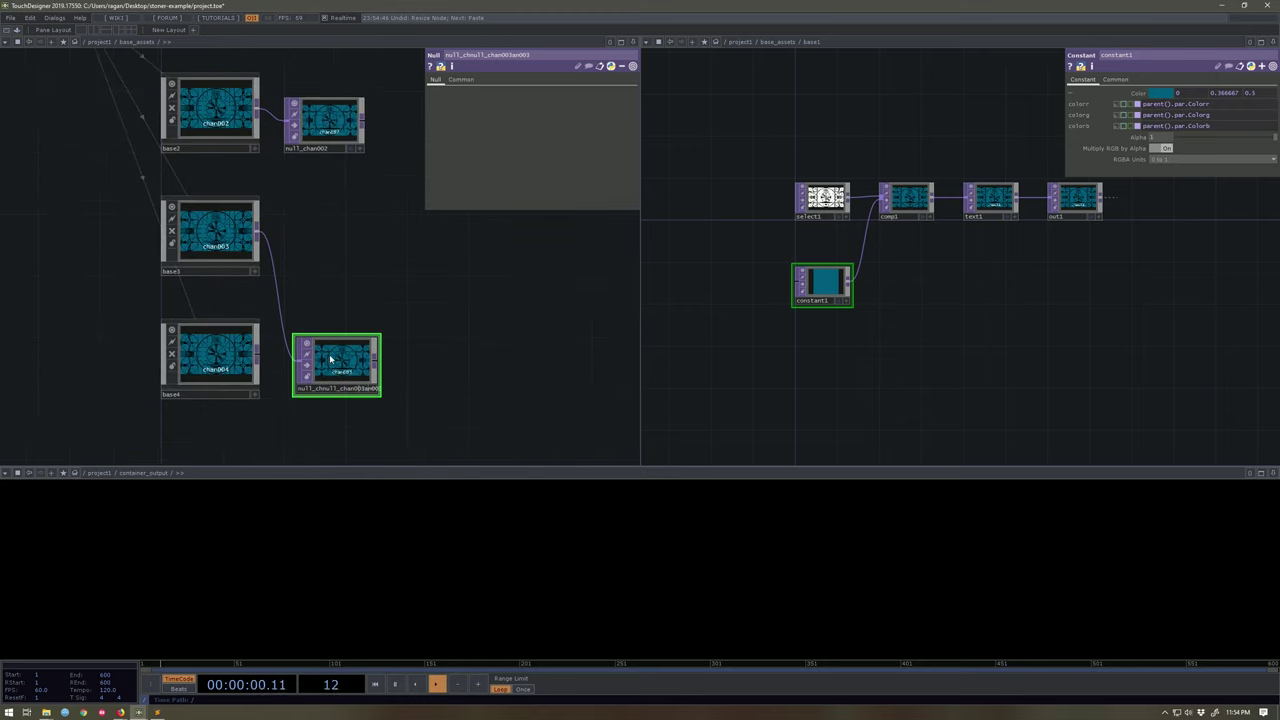
{"action": "key", "text": "ctrl+z"}
{"action": "key", "text": "ctrl+z"}
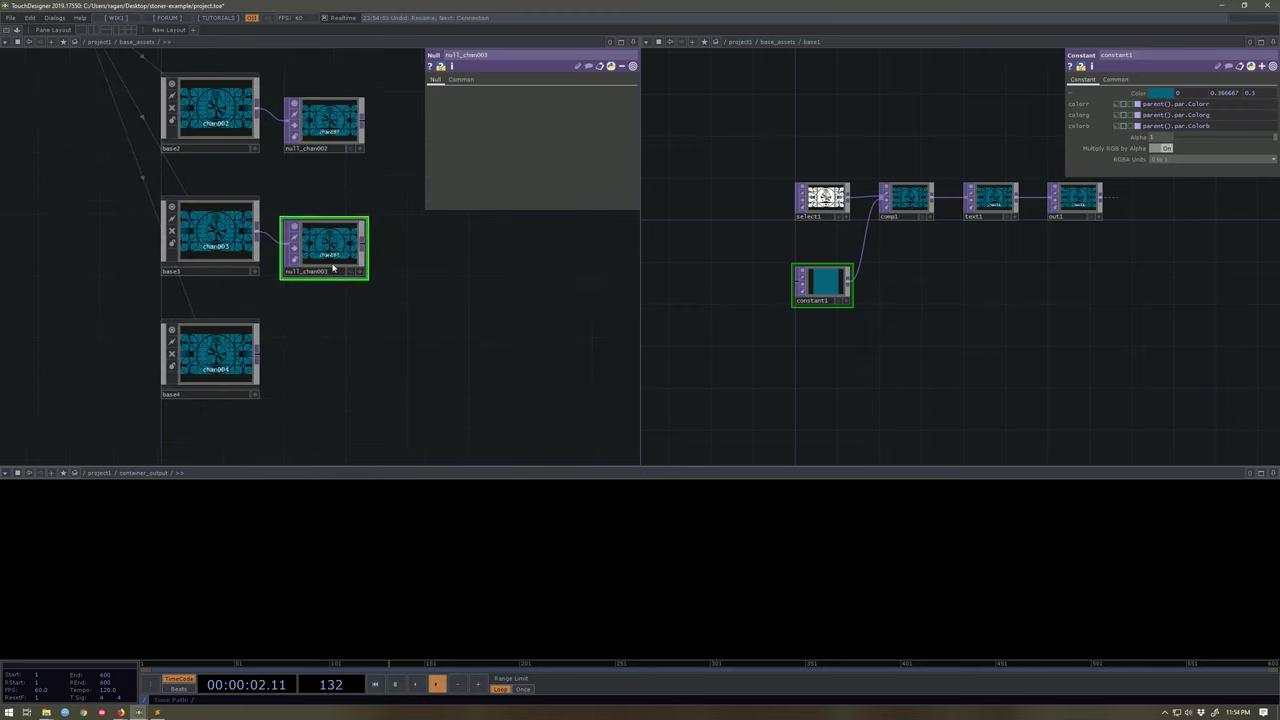
Duplicate null_chan003, place the copy beside base4, and wire base4's output into it.
{"action": "key", "text": "ctrl+c"}
{"action": "key", "text": "ctrl+v"}
{"action": "left_click", "coordinate": [282, 350]}
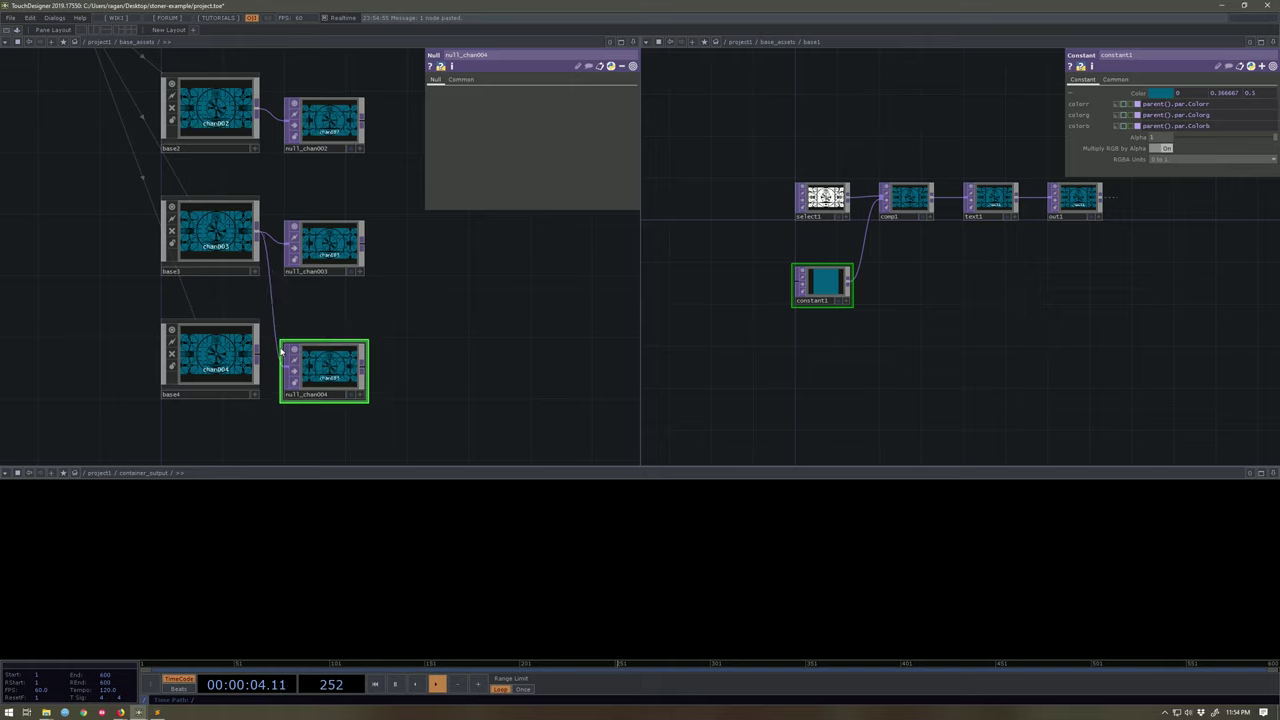
{"action": "scroll", "coordinate": [320, 312], "scroll_direction": "up", "scroll_amount": 3}
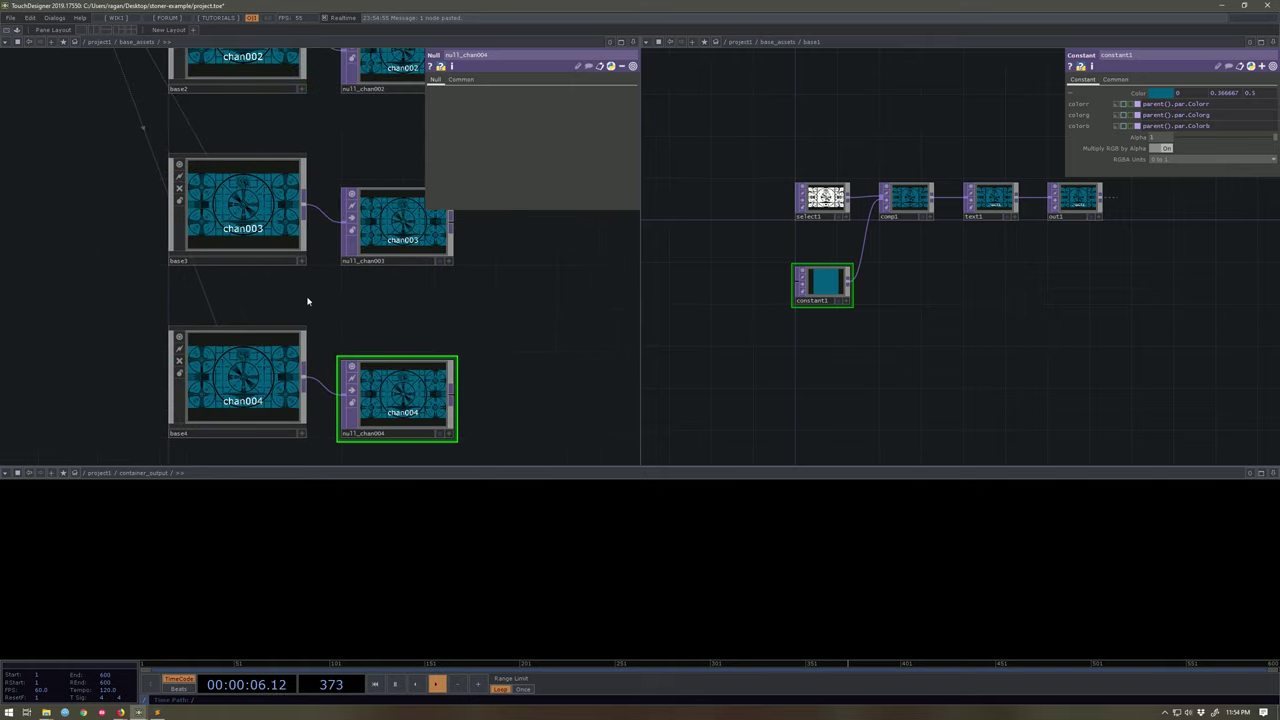
{"action": "scroll", "coordinate": [334, 360], "scroll_direction": "down", "scroll_amount": 3}
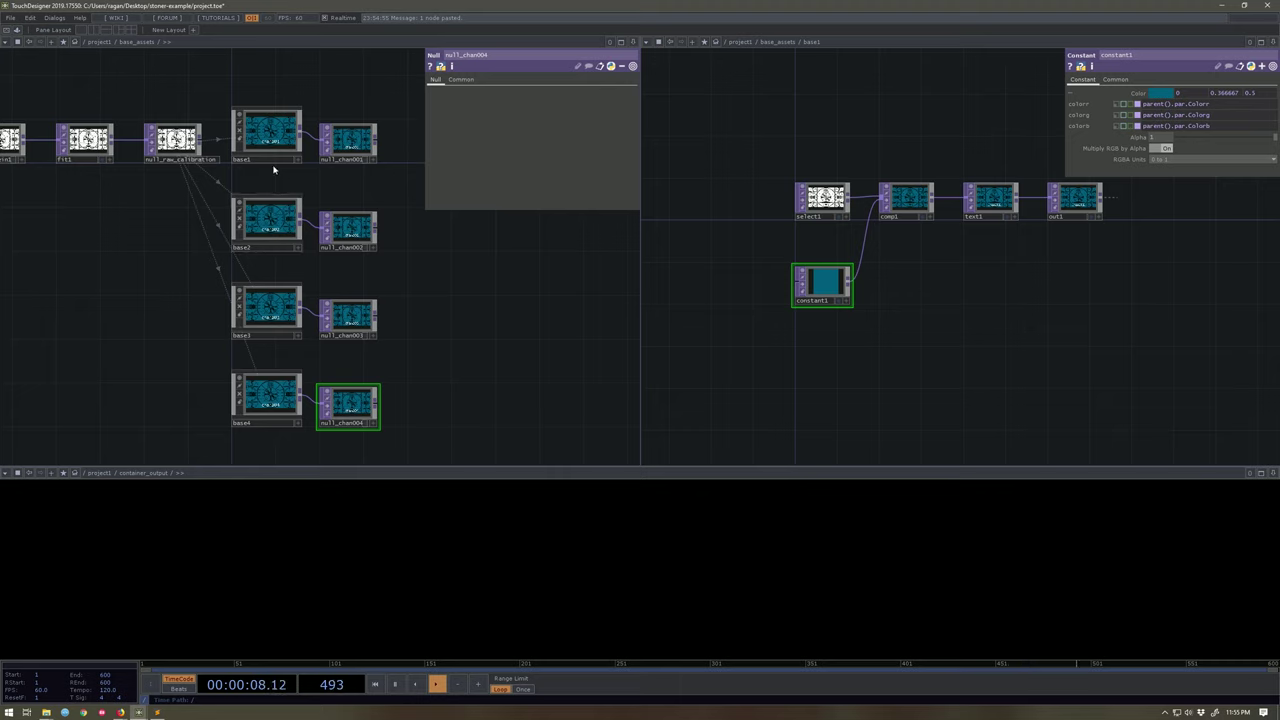
Change base2's custom Color parameter to orange, with red 1, green about 0.545 and blue 0.
{"action": "left_click", "coordinate": [277, 226]}
{"action": "scroll", "coordinate": [272, 215], "scroll_direction": "up", "scroll_amount": 5}
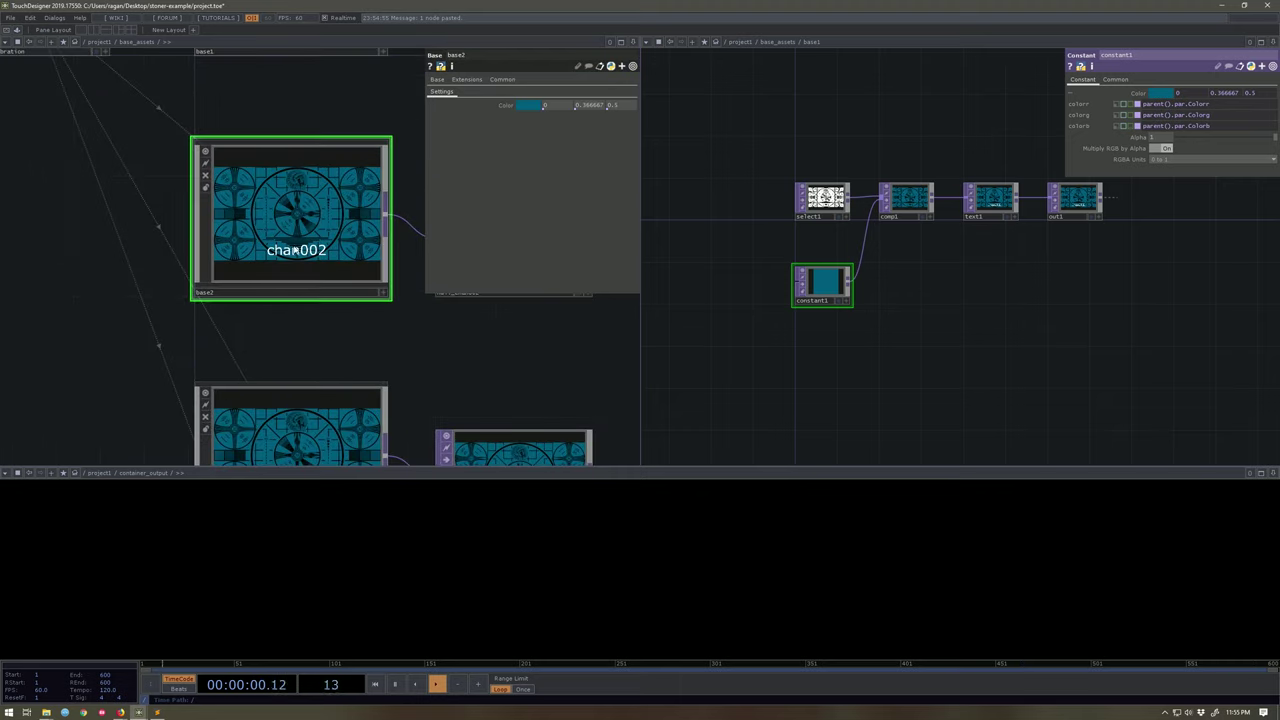
{"action": "left_click", "coordinate": [526, 105]}
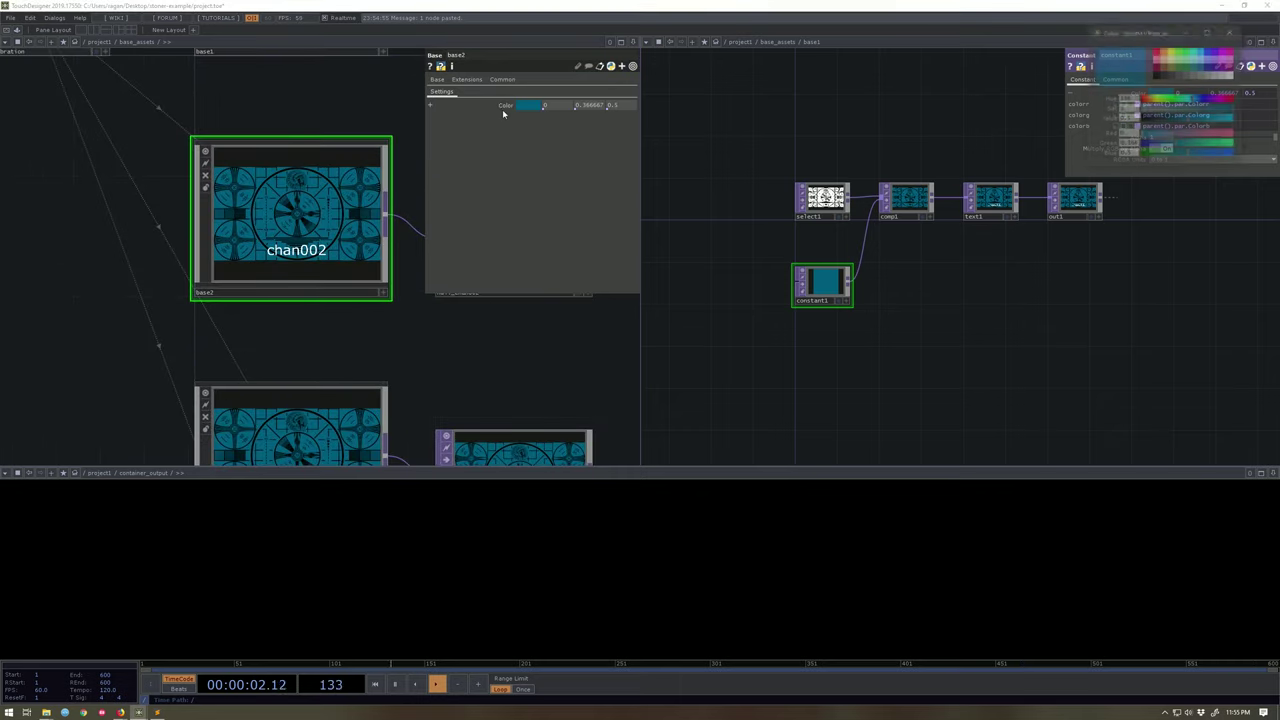
{"action": "left_click", "coordinate": [1167, 55]}
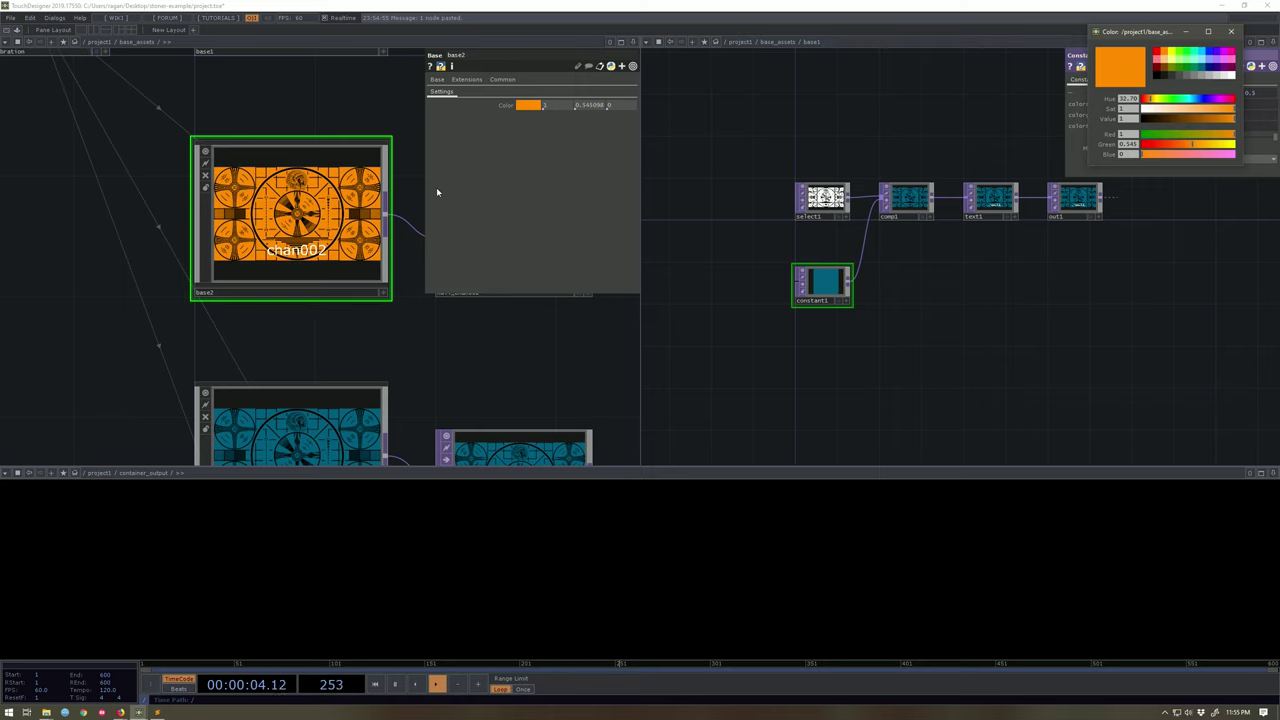
Change base3's custom Color parameter to dark green, with red 0, green 0.5 and blue about 0.088.
{"action": "scroll", "coordinate": [436, 187], "scroll_direction": "down", "scroll_amount": 5}
{"action": "left_click", "coordinate": [383, 284]}
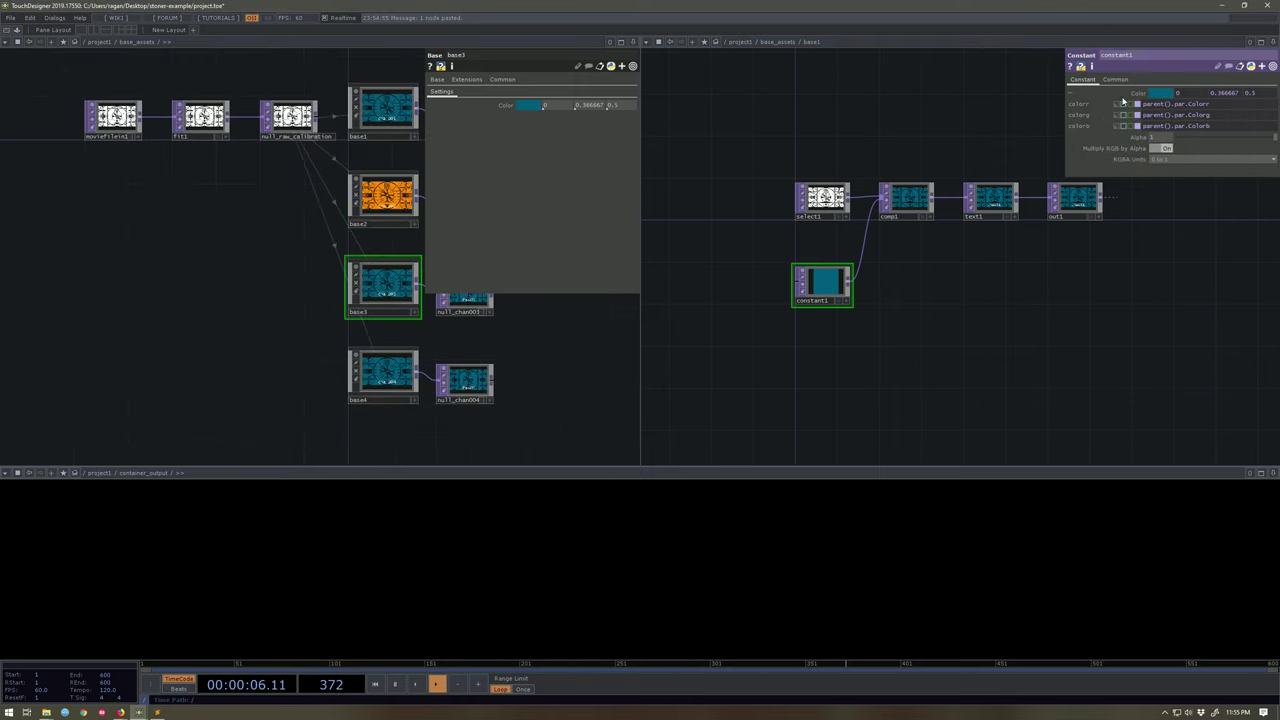
{"action": "left_click", "coordinate": [529, 106]}
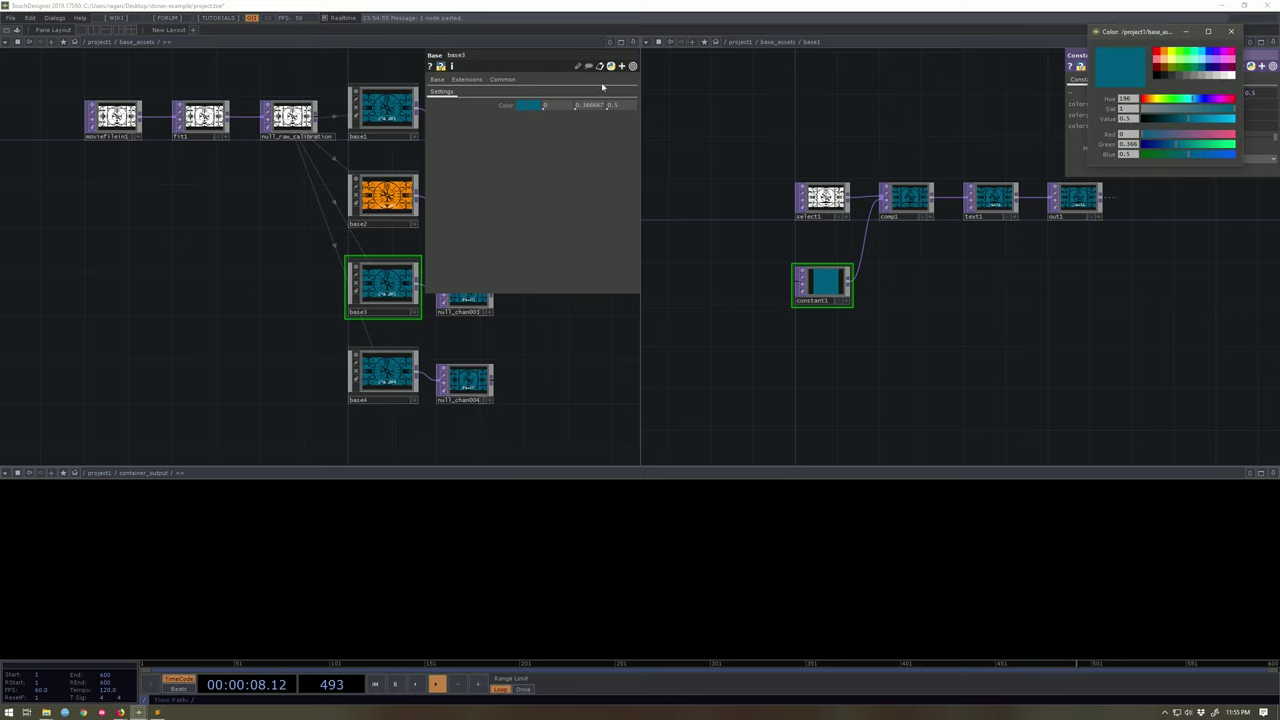
{"action": "left_click", "coordinate": [1182, 56]}
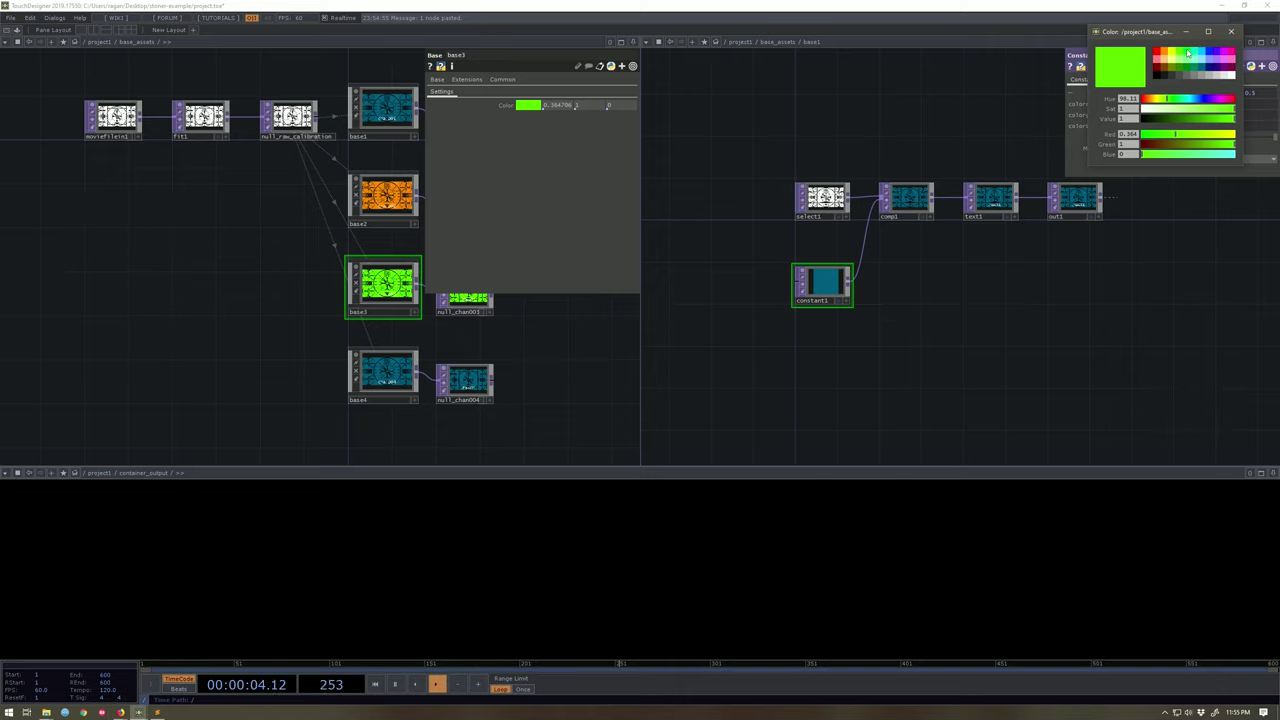
{"action": "left_click", "coordinate": [1187, 52]}
{"action": "left_click", "coordinate": [1187, 59]}
{"action": "left_click", "coordinate": [1187, 67]}
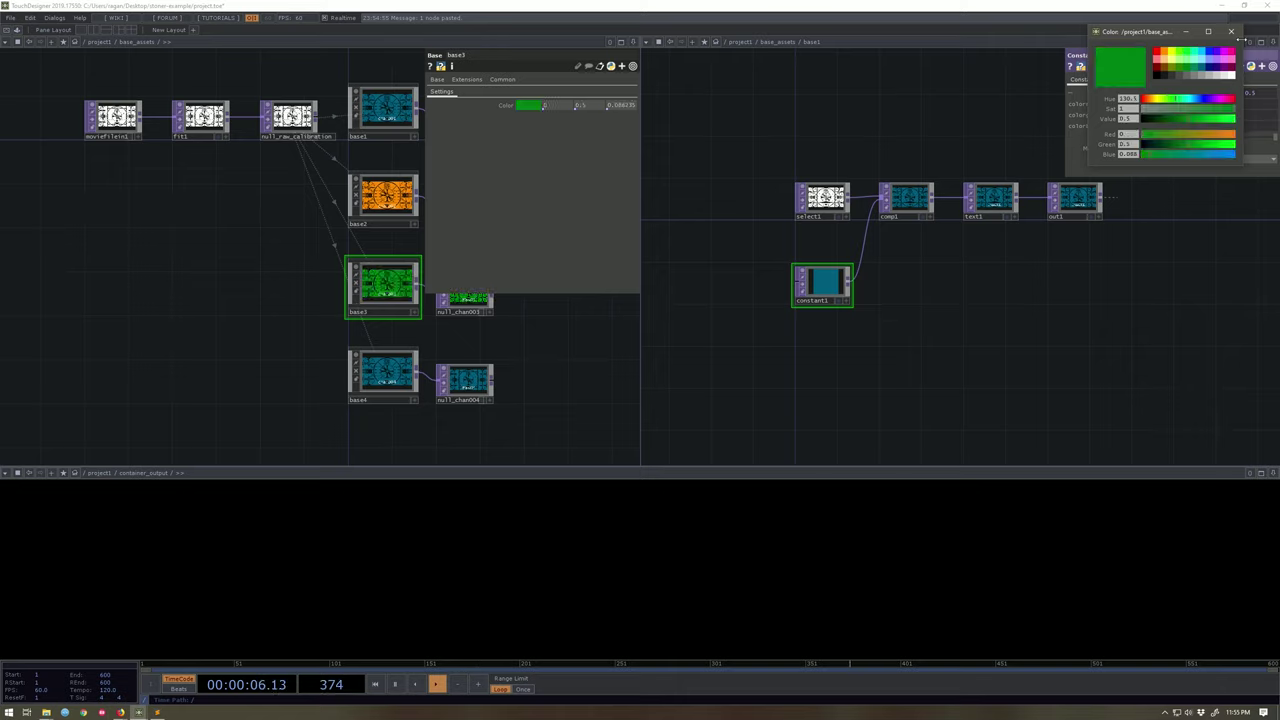
{"action": "left_click", "coordinate": [1232, 32]}
Change base4's custom Color parameter to pure red, with red 1, green 0 and blue 0.
{"action": "left_click", "coordinate": [383, 373]}
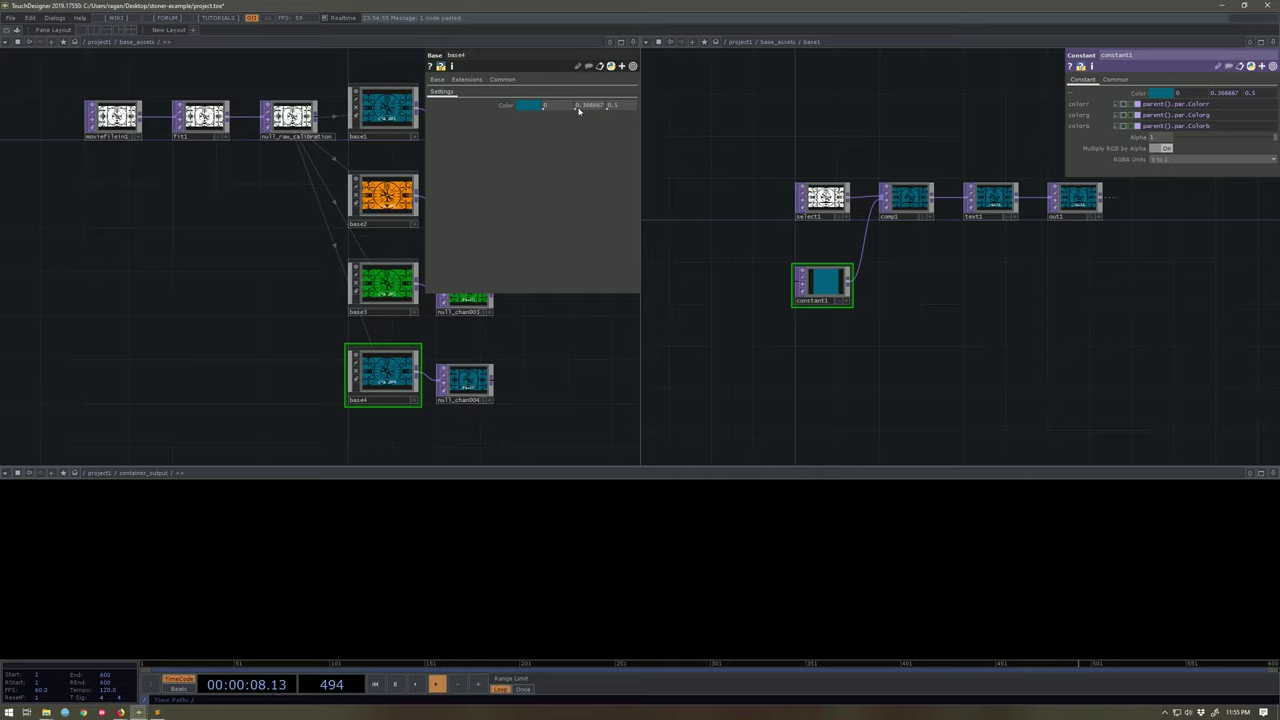
{"action": "left_click", "coordinate": [518, 107]}
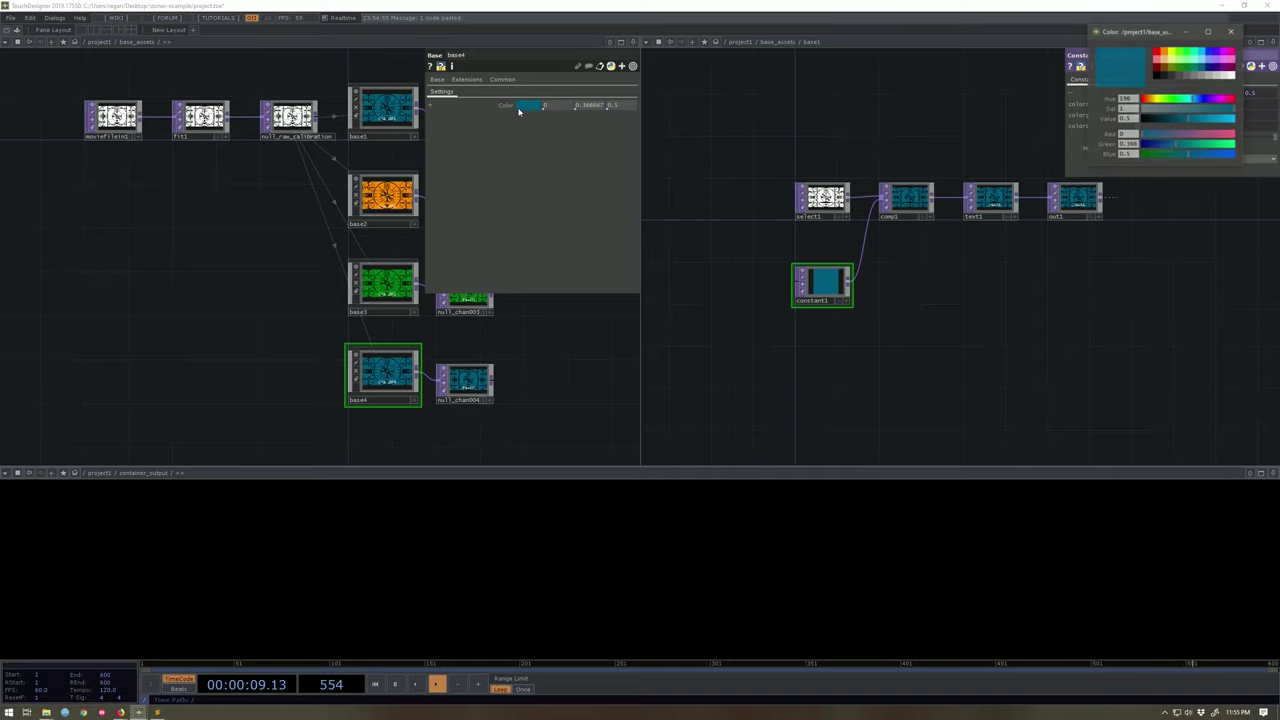
{"action": "left_click", "coordinate": [1164, 57]}
{"action": "left_click", "coordinate": [1157, 57]}
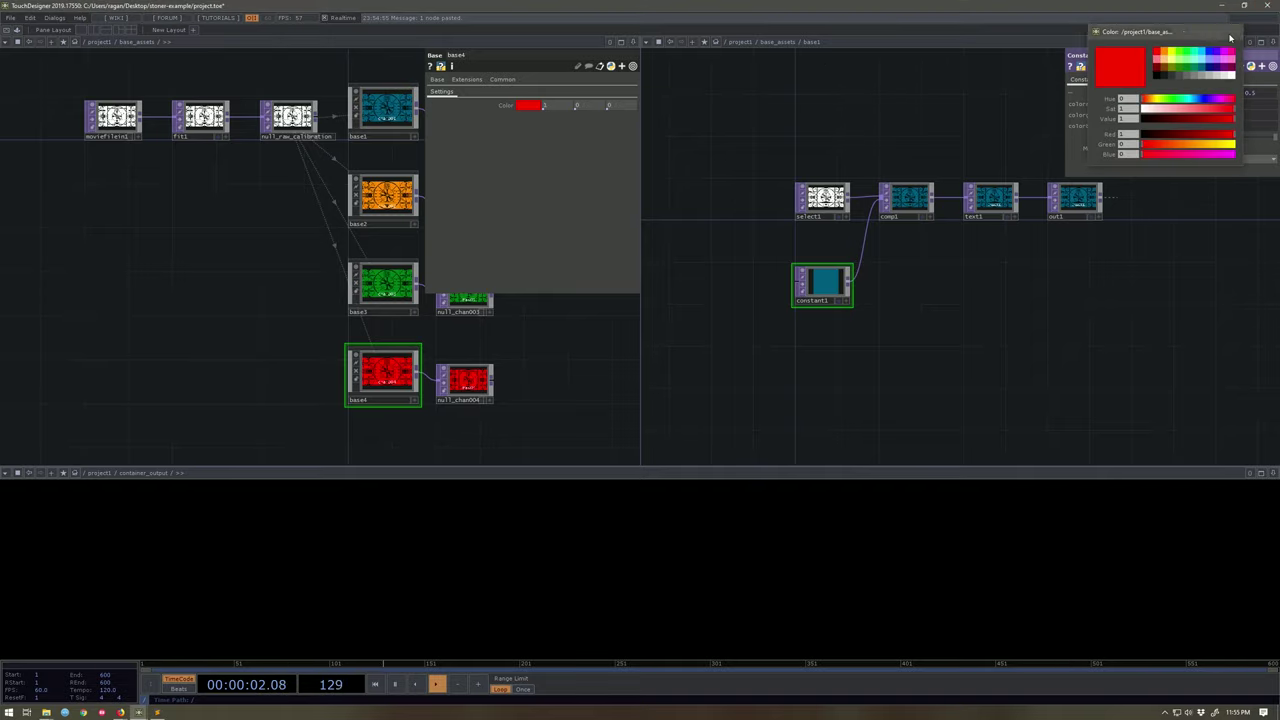